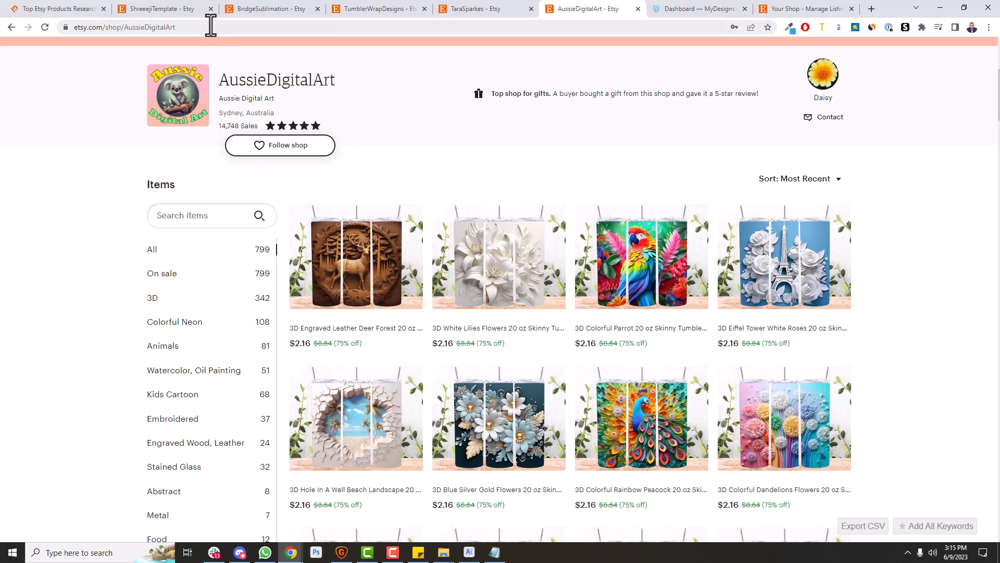
# Step: Examine the sales figures of the ShreeejiTemplate, BridgeSublimation and TumblerWrapDesigns shops on Etsy
pyautogui.click(185, 11)
pyautogui.moveTo(228, 87); pyautogui.dragTo(361, 84)
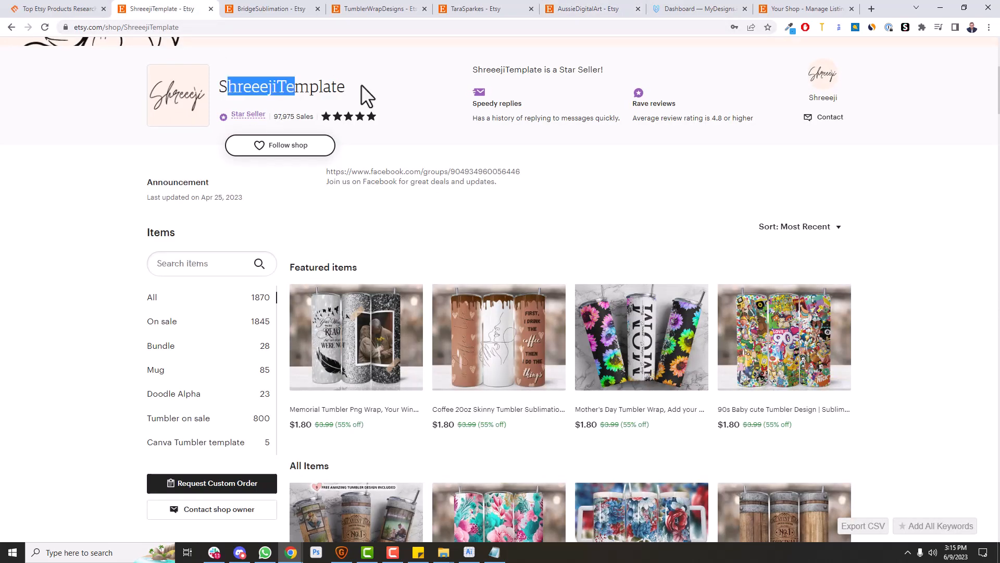
pyautogui.click(366, 90)
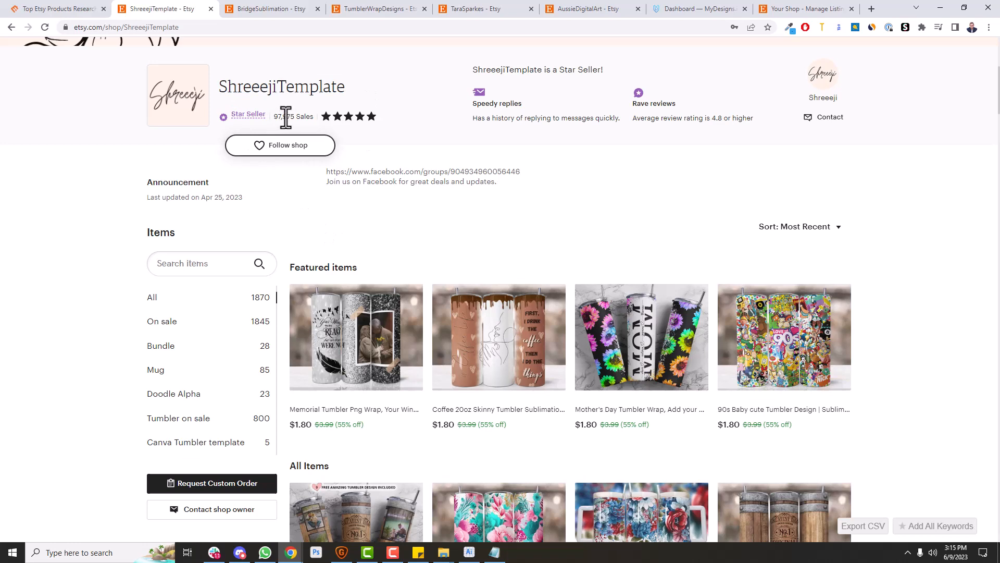
pyautogui.click(276, 9)
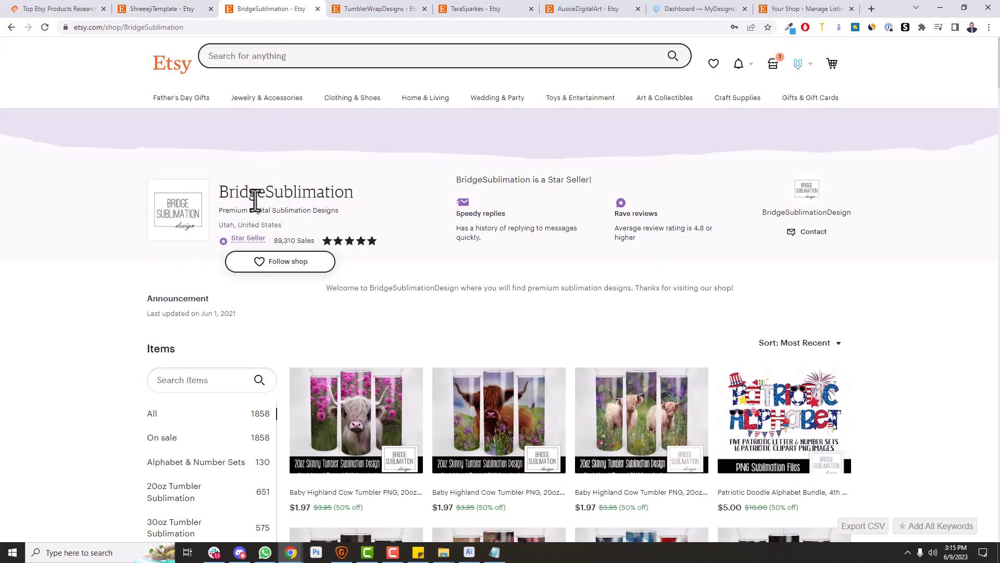
pyautogui.scroll(-4, 369, 209)
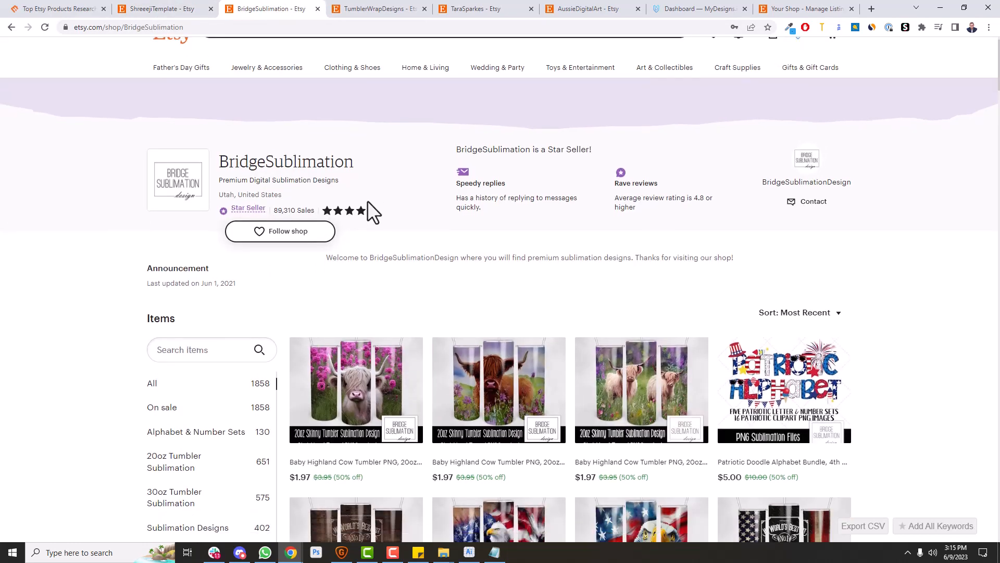
pyautogui.scroll(4, 360, 172)
pyautogui.click(357, 14)
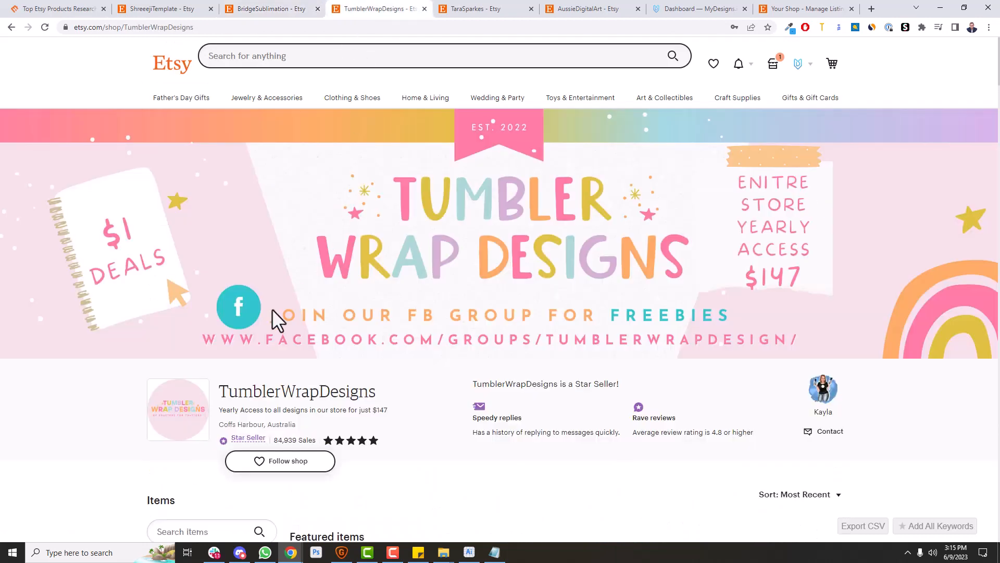
pyautogui.moveTo(276, 440); pyautogui.dragTo(294, 440)
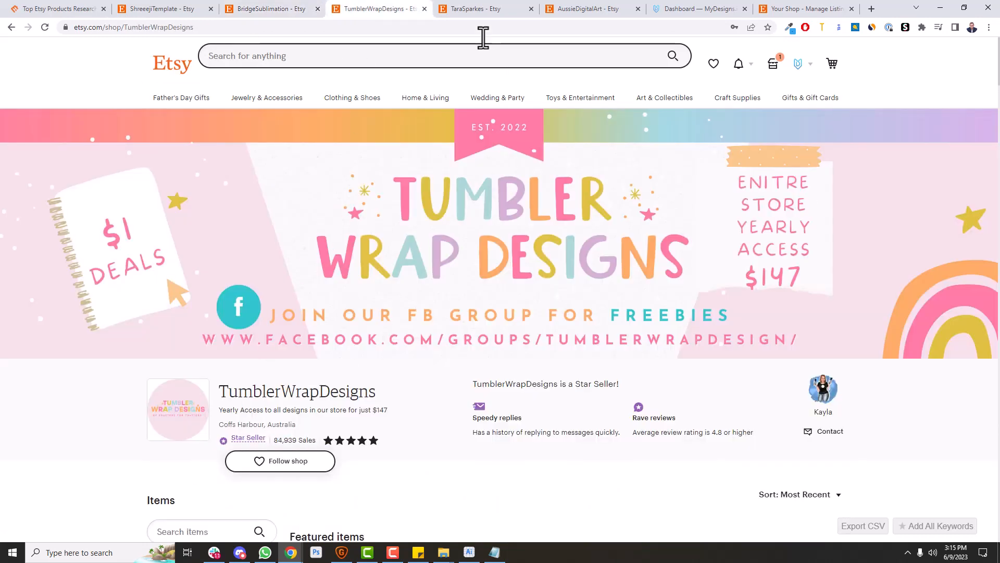
# Step: Review the tumbler wrap listings of the TaraSparkes shop, and return to the AussieDigitalArt shop page
pyautogui.click(482, 9)
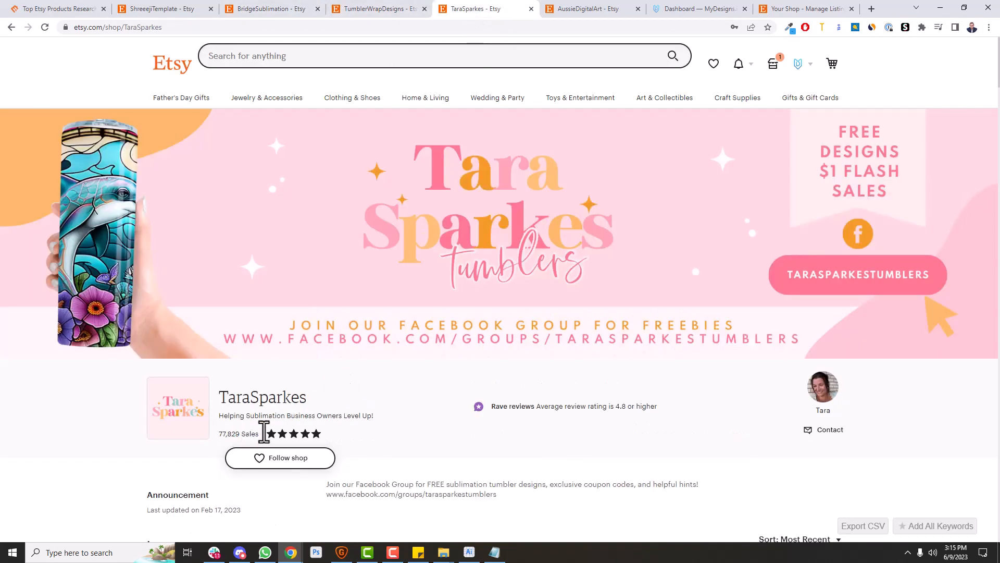
pyautogui.scroll(-5, 453, 287)
pyautogui.scroll(-4, 469, 276)
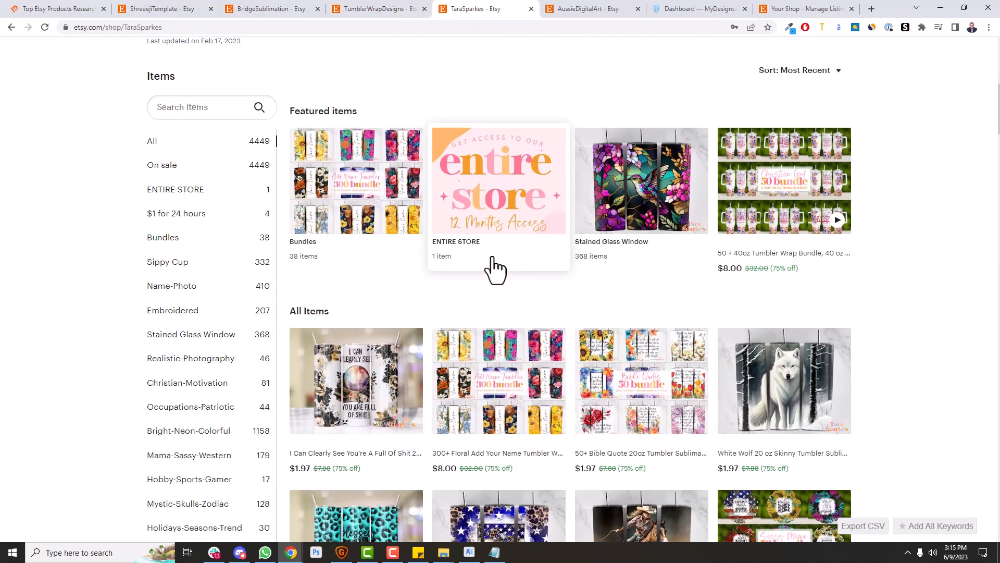
pyautogui.scroll(-4, 490, 274)
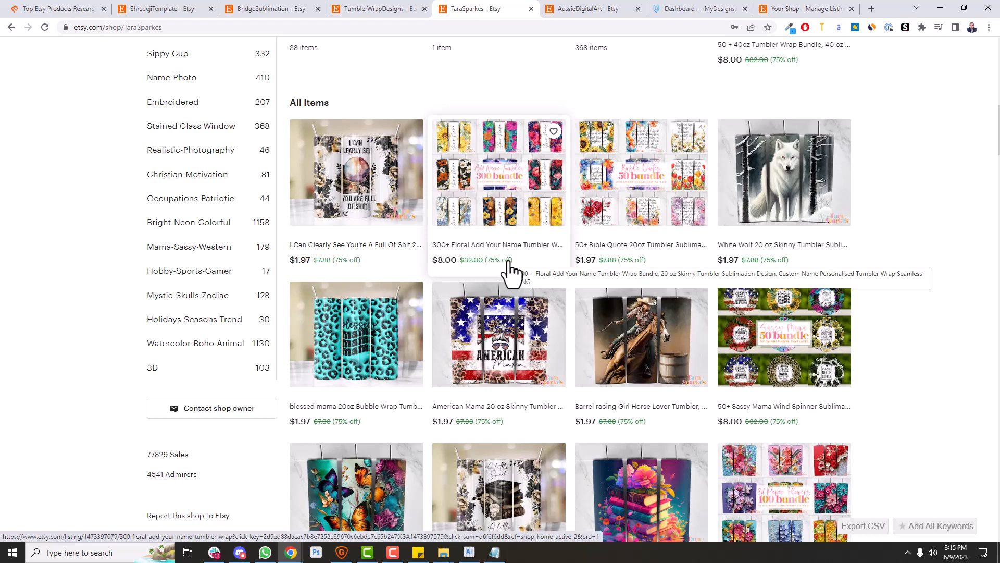
pyautogui.scroll(12, 511, 271)
pyautogui.click(551, 2)
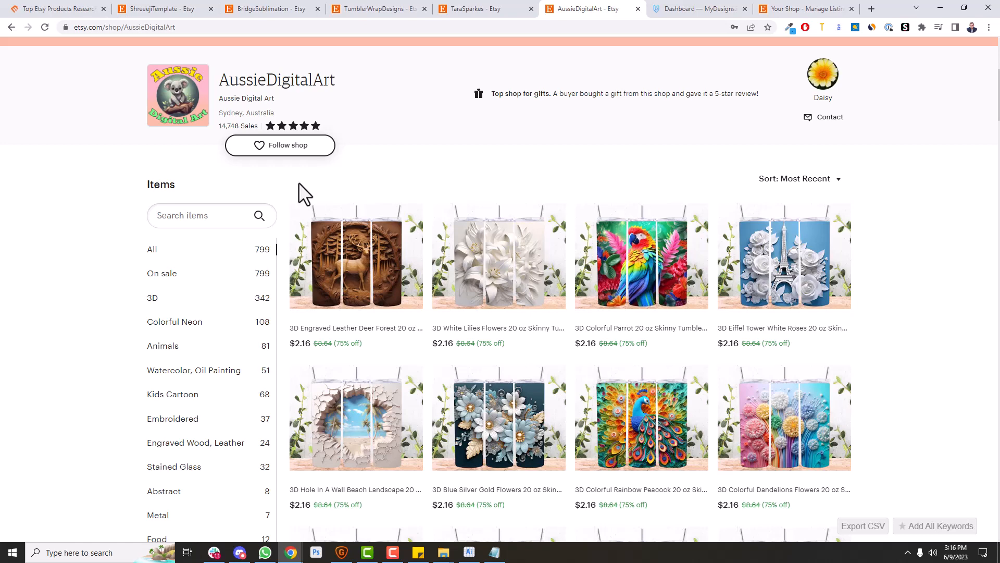
# Step: Switch to MyDesigns, open the listing template of the Tumblers 2 collection and examine the primary keyword variable in its title
pyautogui.click(667, 7)
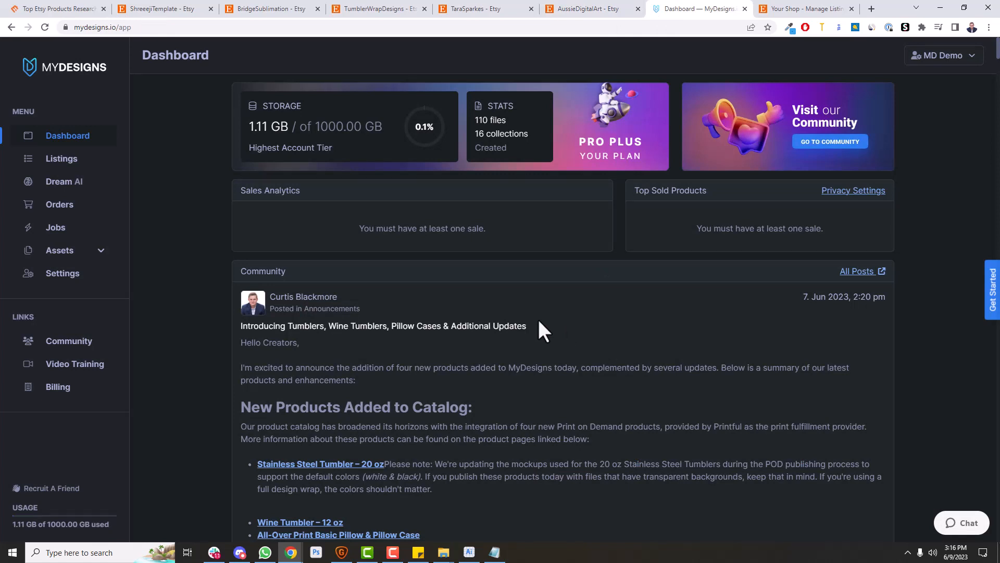
pyautogui.click(63, 162)
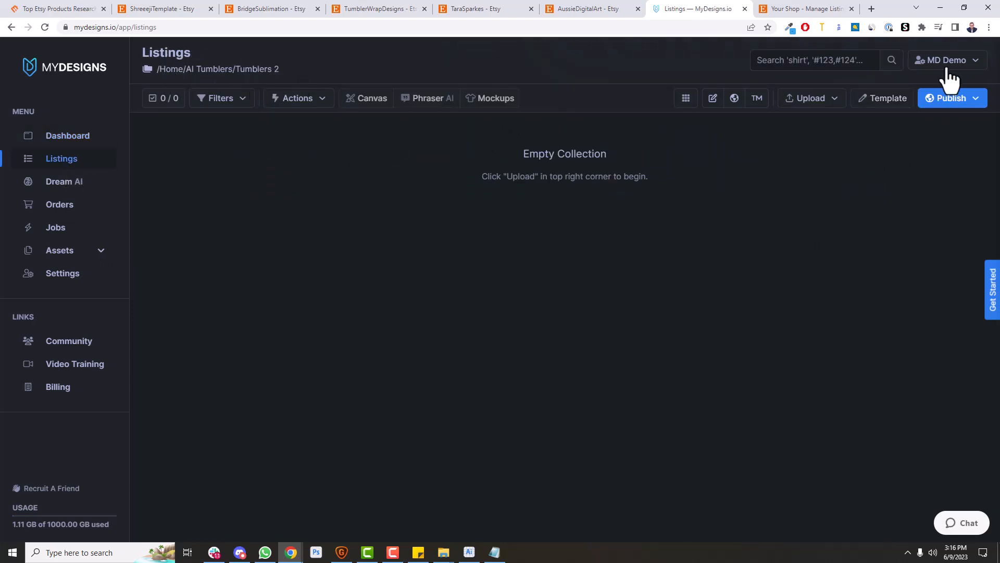
pyautogui.click(880, 107)
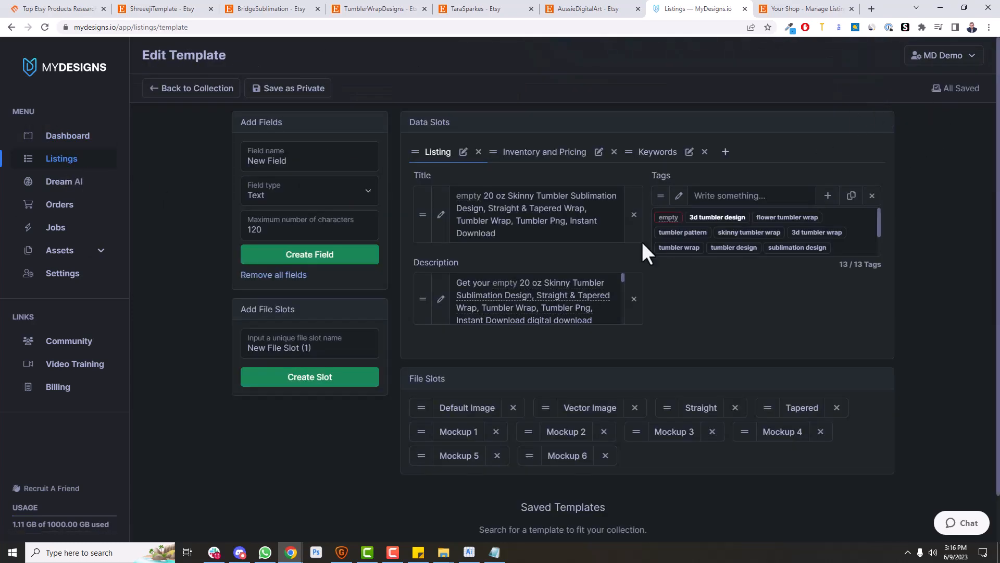
pyautogui.click(621, 213)
pyautogui.moveTo(623, 218); pyautogui.dragTo(624, 278)
pyautogui.moveTo(569, 200); pyautogui.dragTo(455, 198)
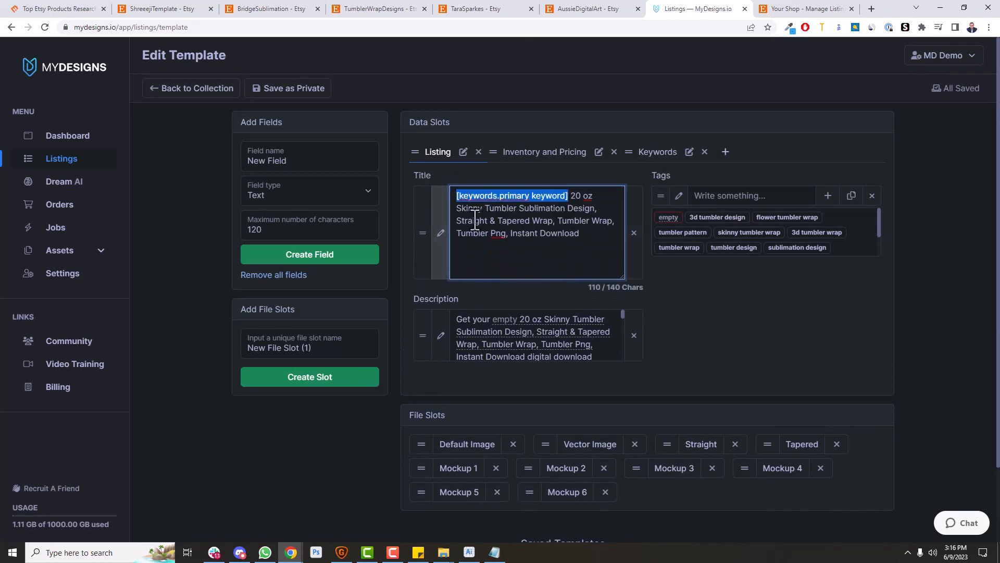
# Step: Enlarge the template's description field and read through its whole text, including the listing title variable
pyautogui.click(621, 352)
pyautogui.click(610, 317)
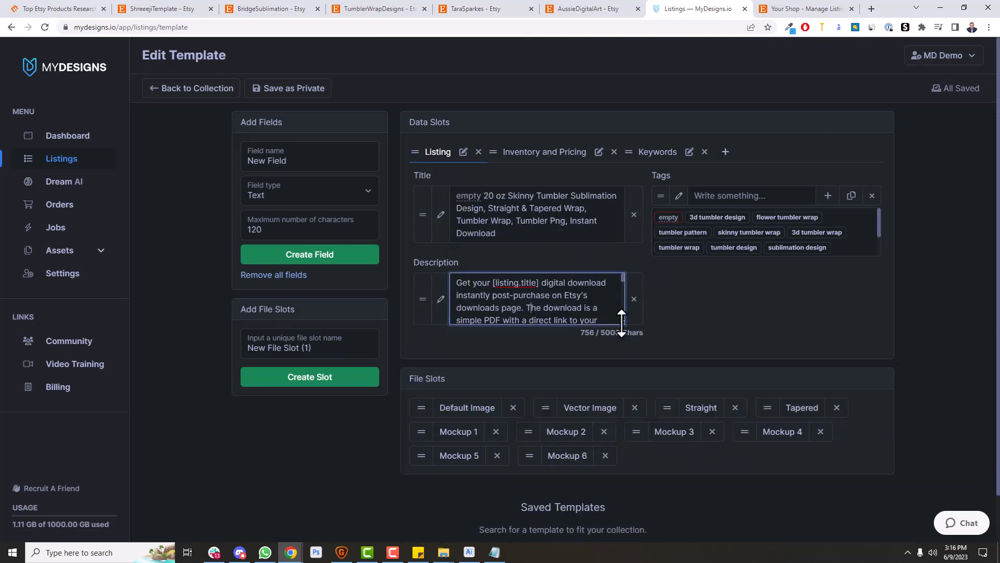
pyautogui.moveTo(623, 330); pyautogui.dragTo(643, 468)
pyautogui.scroll(-3, 544, 385)
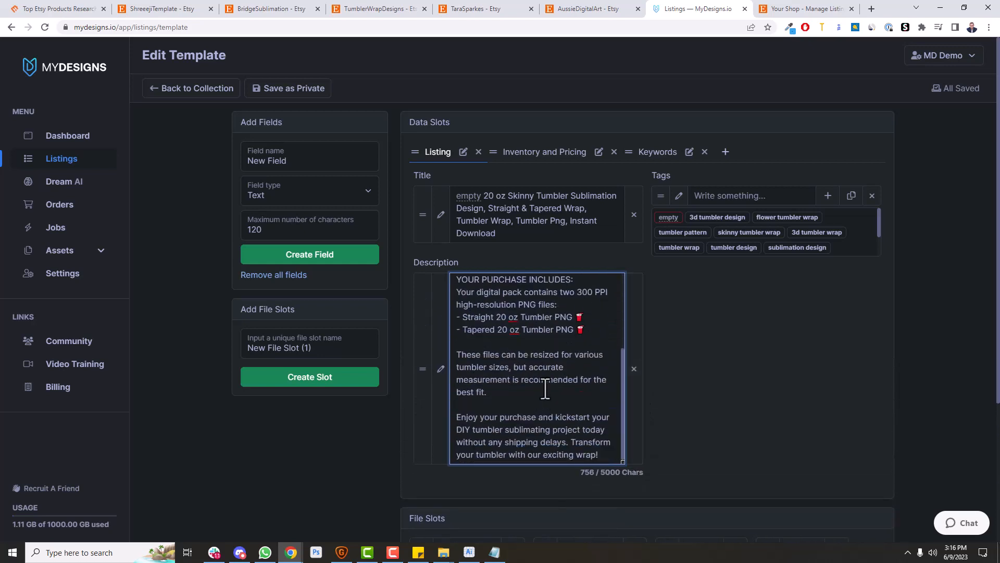
pyautogui.scroll(3, 545, 385)
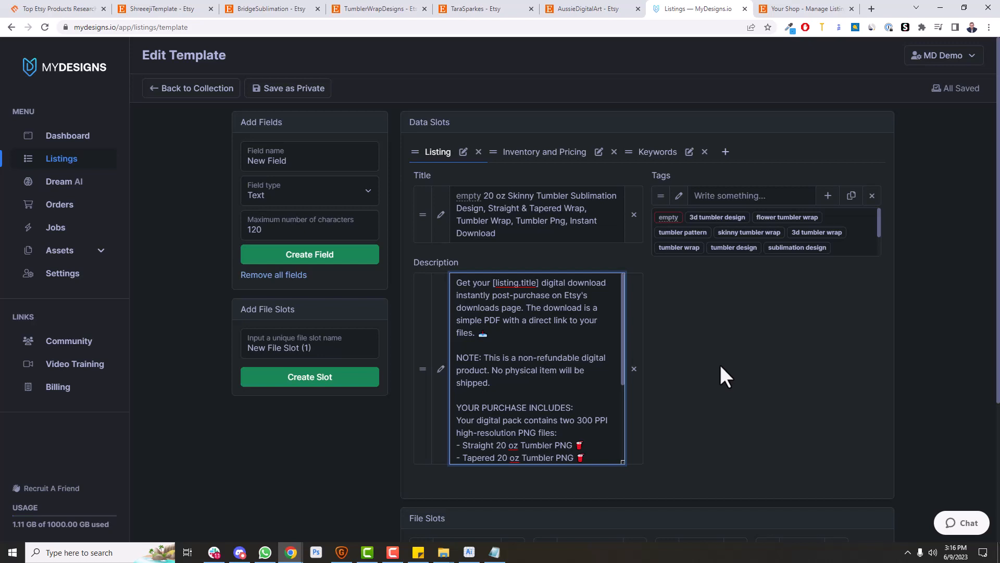
pyautogui.scroll(-3, 528, 375)
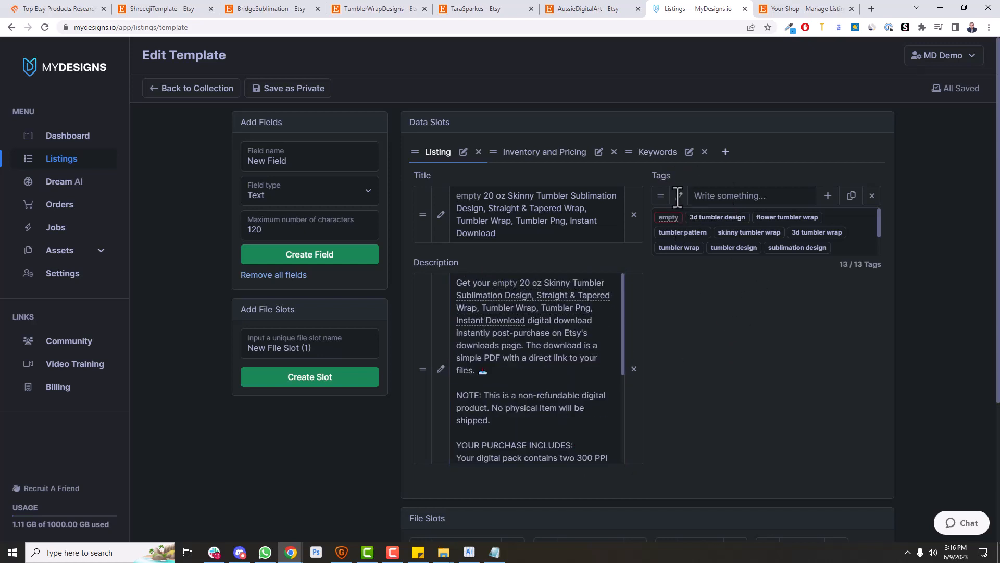
# Step: Review the template's tags and its price and quantity settings, and return to the Tumblers 2 collection
pyautogui.scroll(-4, 866, 229)
pyautogui.scroll(4, 797, 244)
pyautogui.scroll(-2, 761, 243)
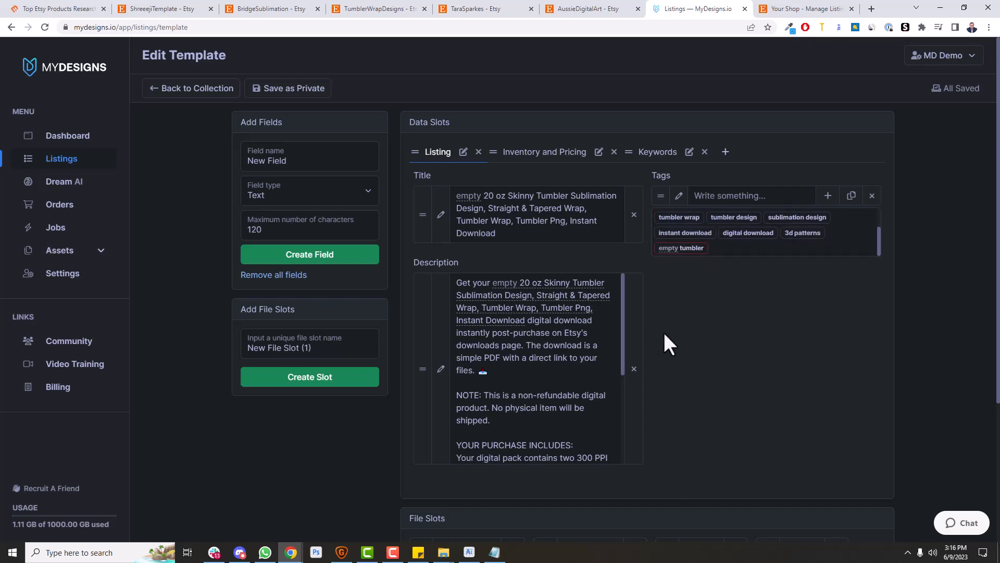
pyautogui.click(568, 155)
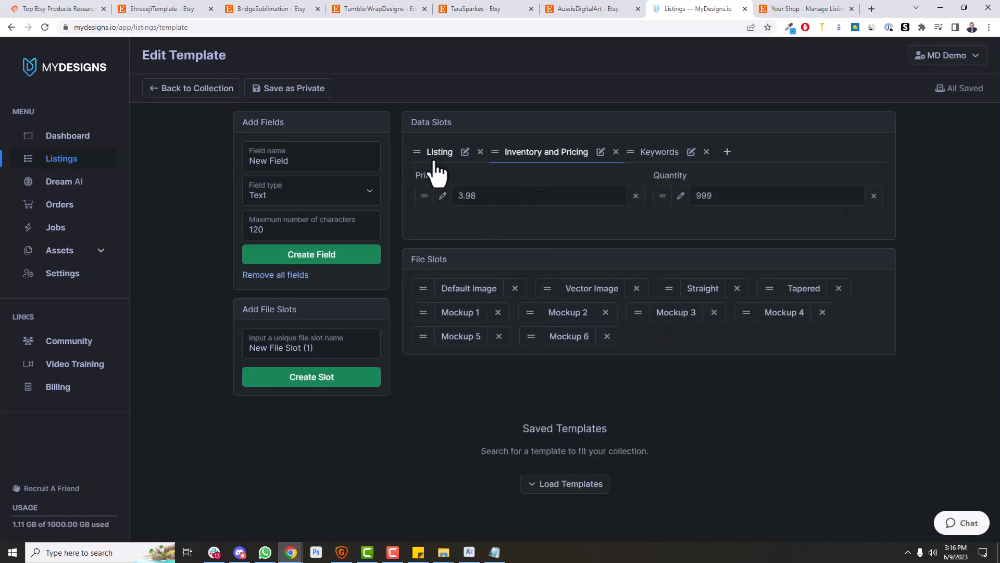
pyautogui.click(193, 90)
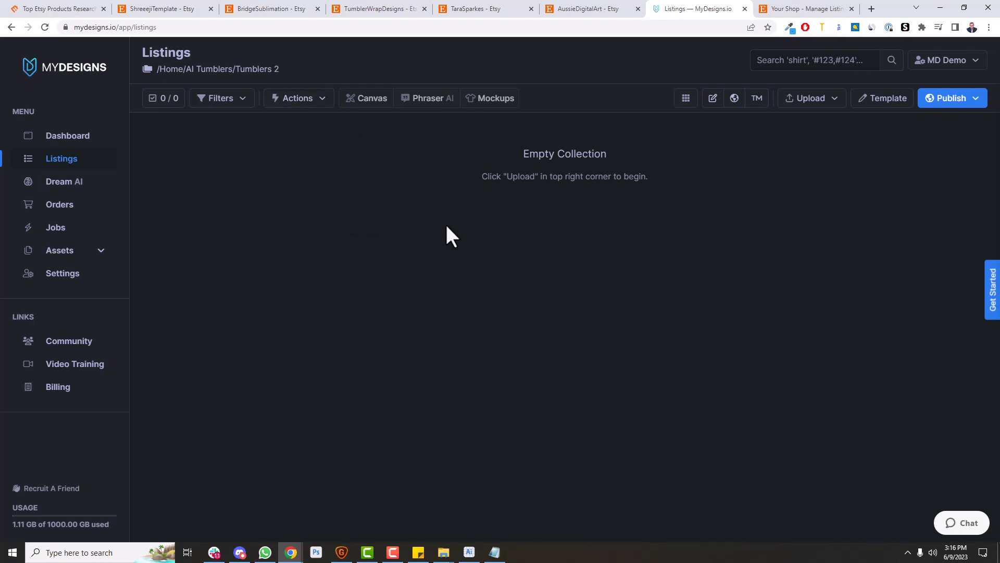
# Step: Open the Dream AI image generator, select a stained glass red roses image and check the prompt behind it
pyautogui.click(93, 195)
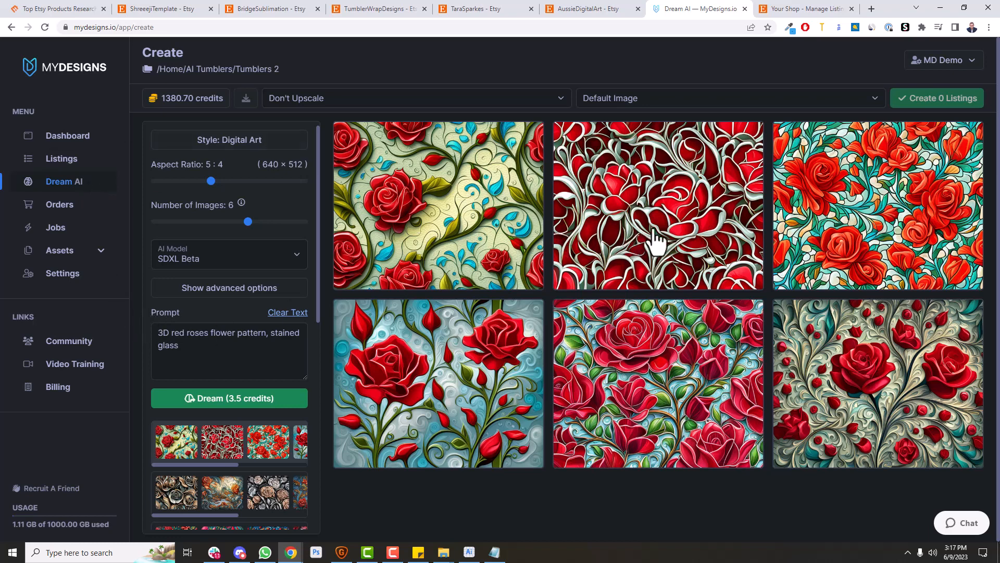
pyautogui.click(633, 362)
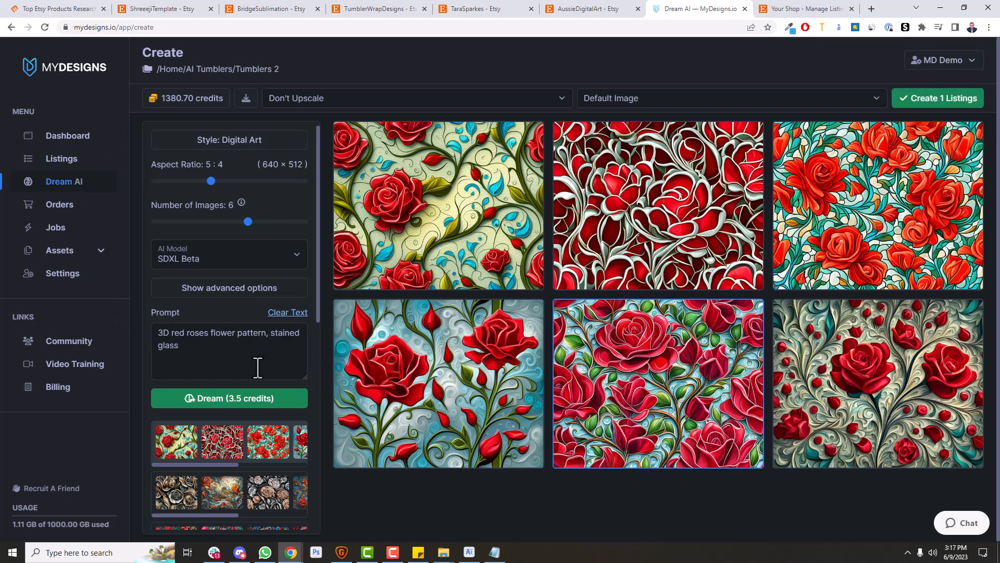
pyautogui.click(225, 360)
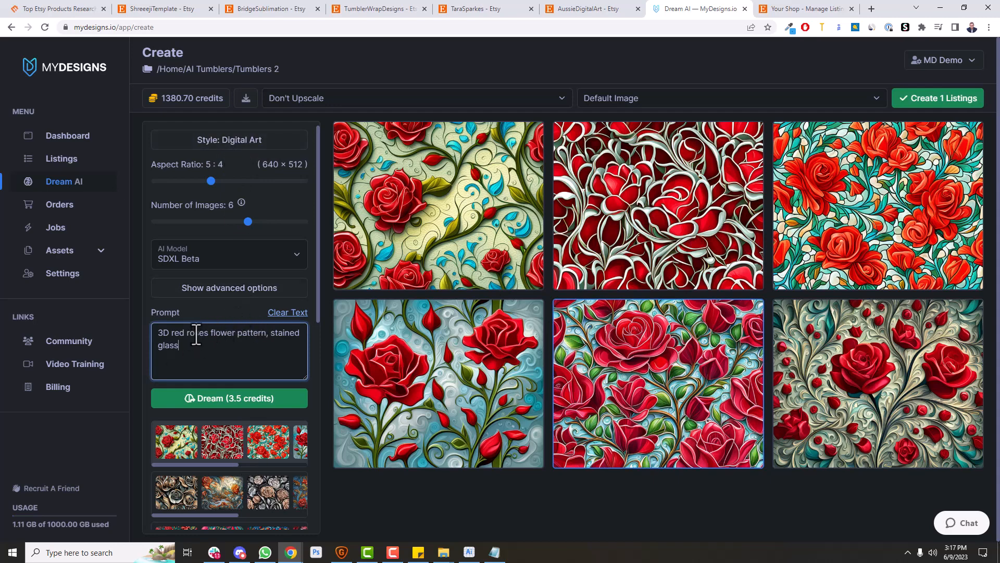
# Step: Load the earlier generation made with the prompt "3D white and pink flowers pattern, highly detailed" from the image history
pyautogui.scroll(-5, 234, 409)
pyautogui.scroll(-3, 230, 398)
pyautogui.click(227, 507)
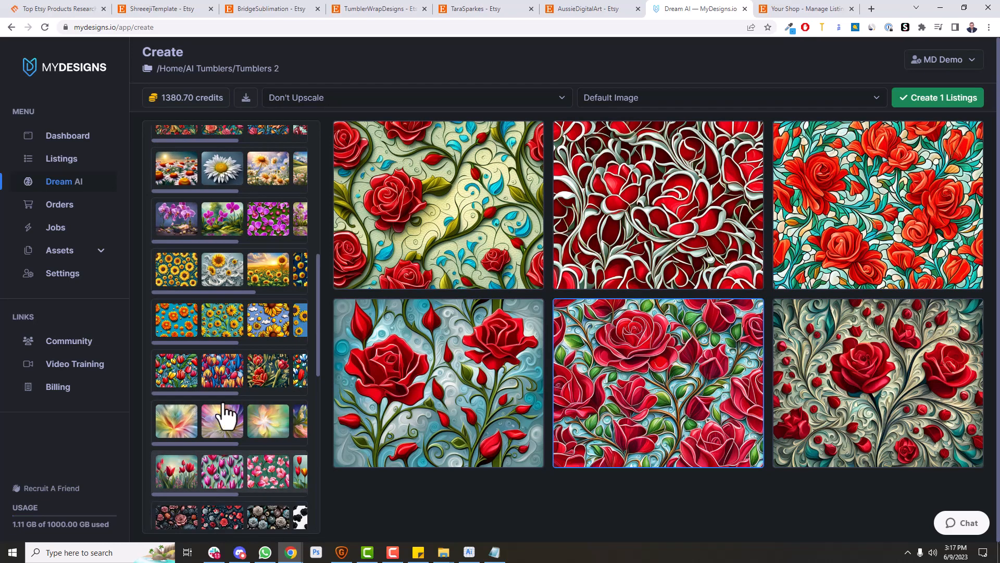
pyautogui.scroll(-2, 237, 354)
pyautogui.scroll(-5, 237, 360)
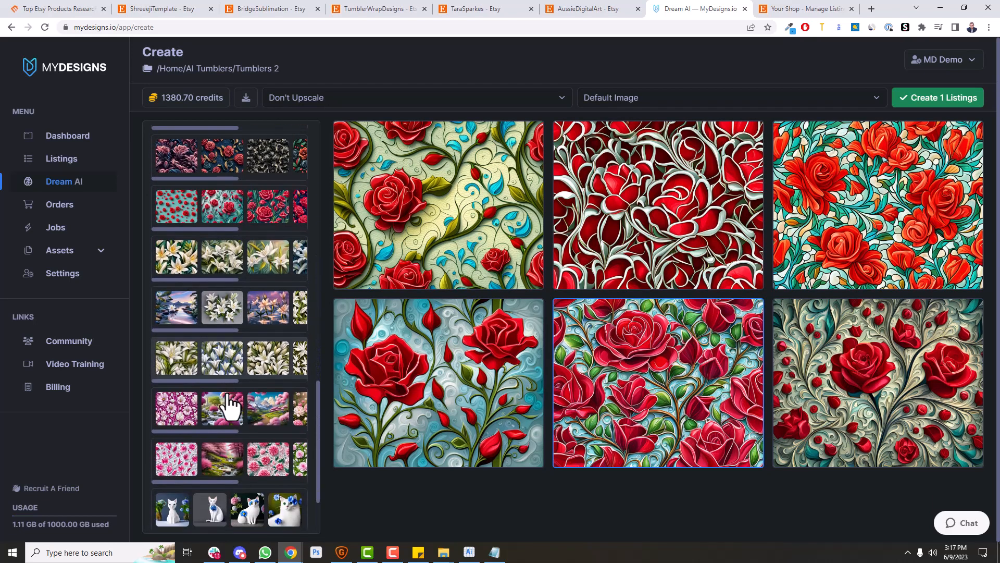
pyautogui.click(208, 417)
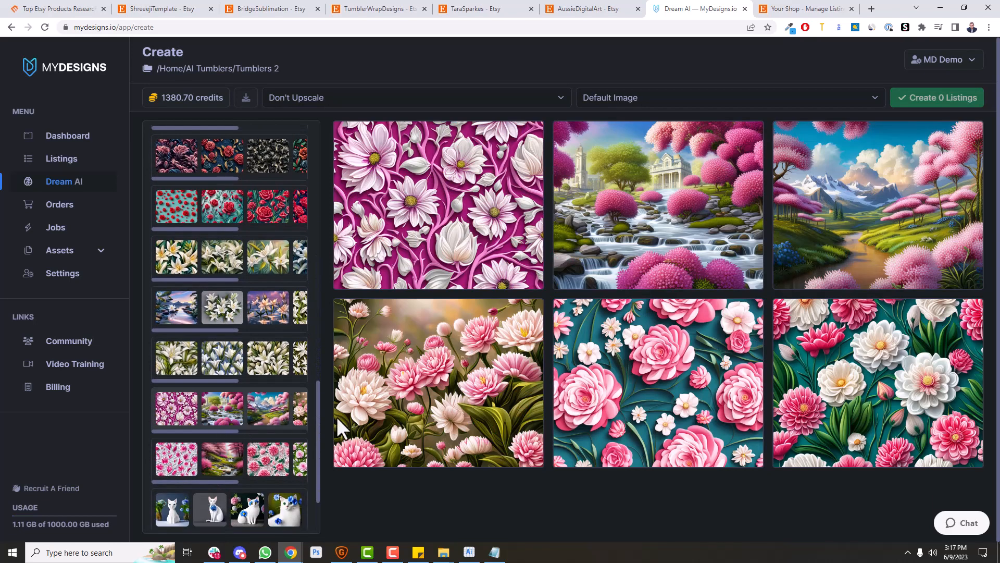
pyautogui.scroll(7, 286, 287)
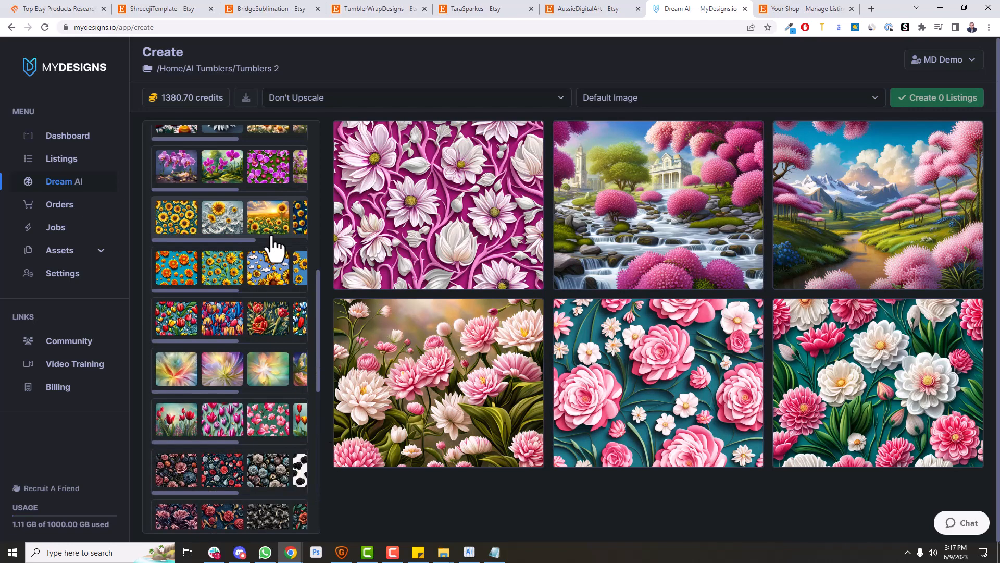
pyautogui.scroll(6, 265, 239)
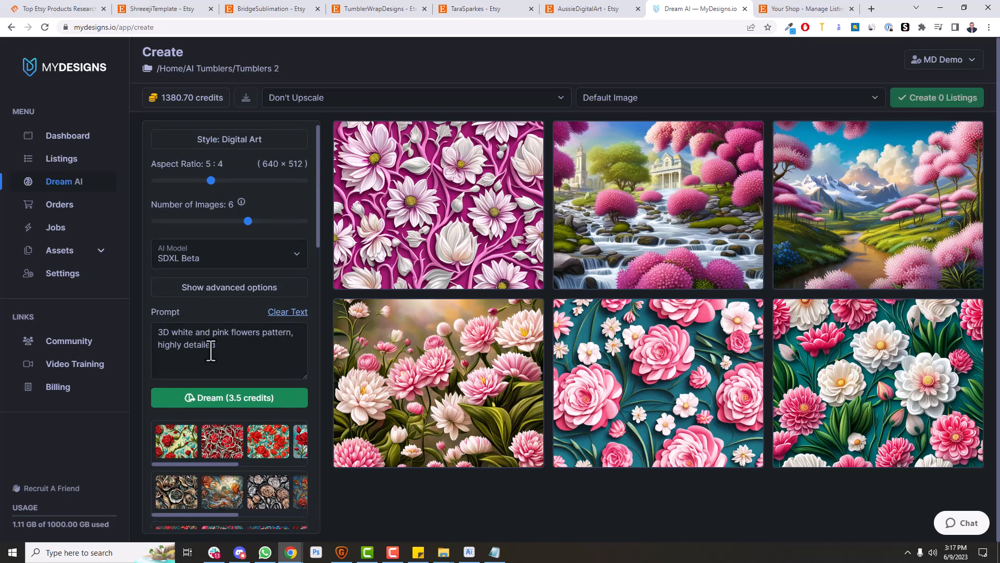
# Step: Select the white flowers on magenta and both pink and white flower patterns on teal for new listings
pyautogui.click(461, 194)
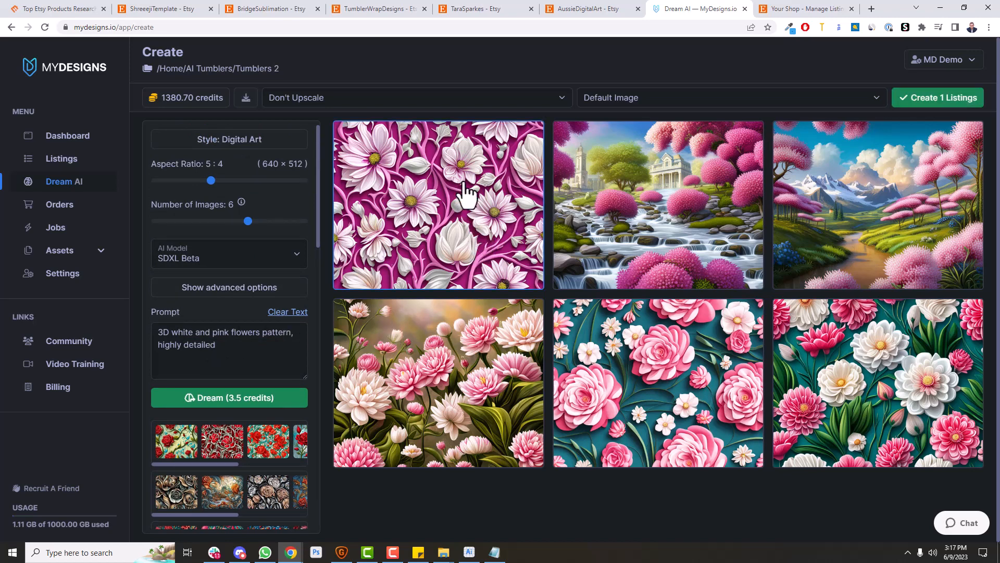
pyautogui.click(657, 384)
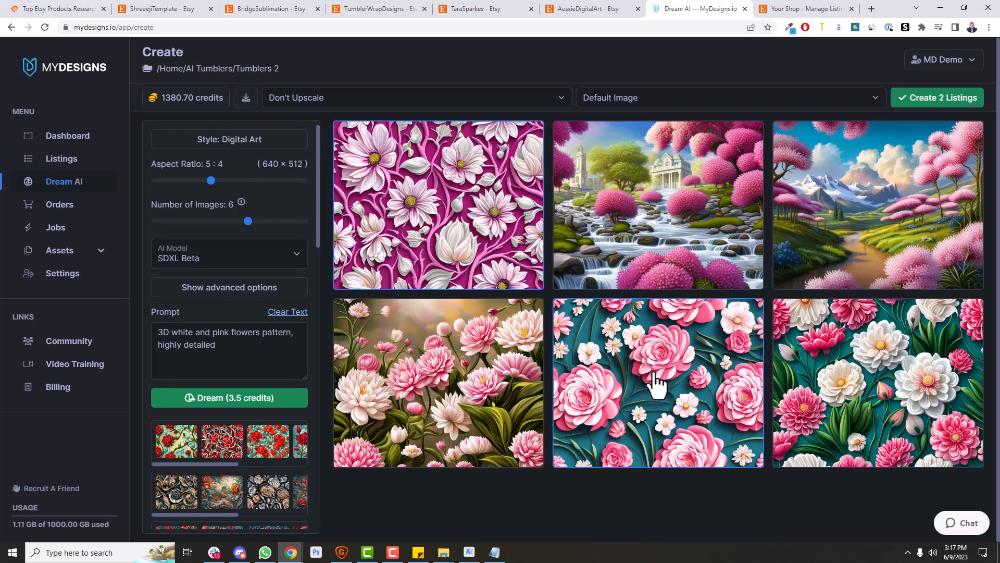
pyautogui.click(869, 405)
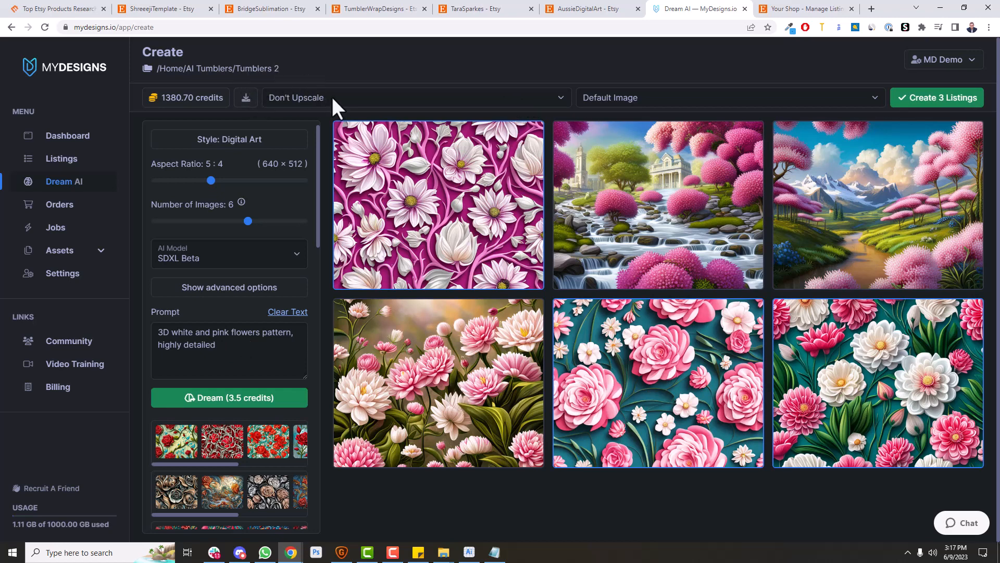
# Step: Check the upscale choices and the target file slot choices, keeping Don't Upscale and Default Image
pyautogui.click(348, 97)
pyautogui.click(348, 98)
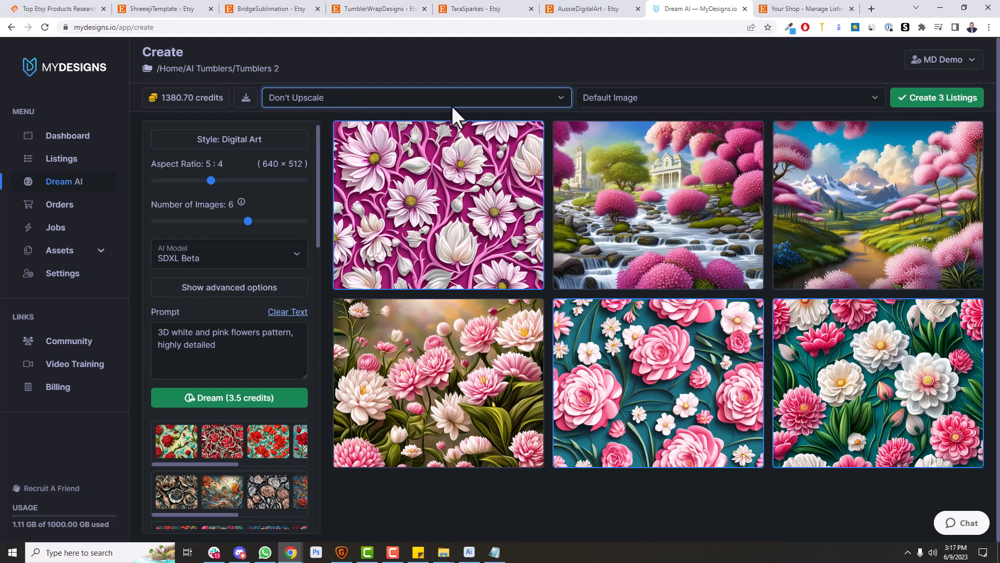
pyautogui.click(679, 99)
pyautogui.click(639, 114)
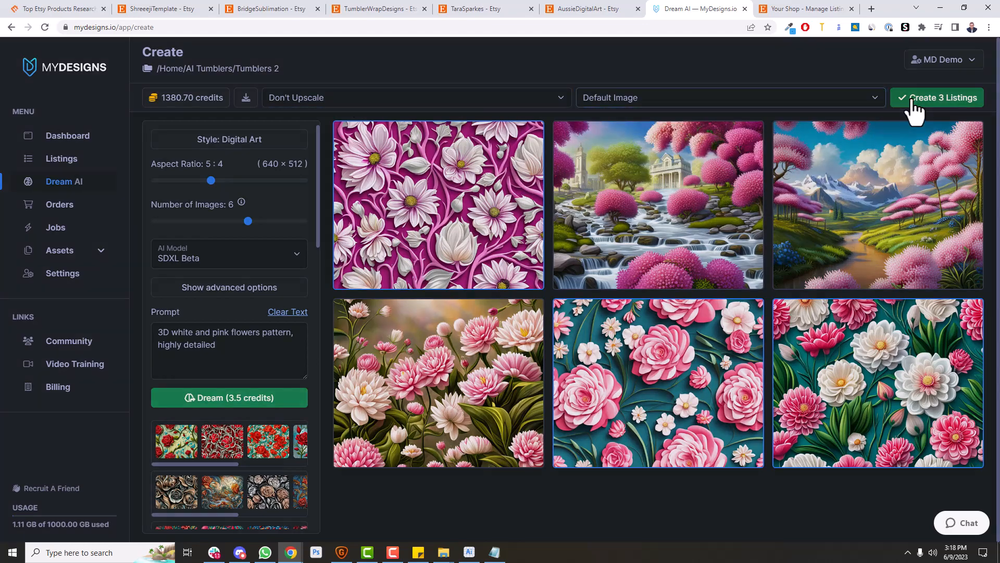
# Step: Create listings from the three selected white and pink flower images in the Tumblers 2 collection
pyautogui.click(915, 98)
pyautogui.click(605, 139)
# Step: Browse the image history and look over the earlier white lily generations for usable patterns
pyautogui.scroll(-10, 263, 375)
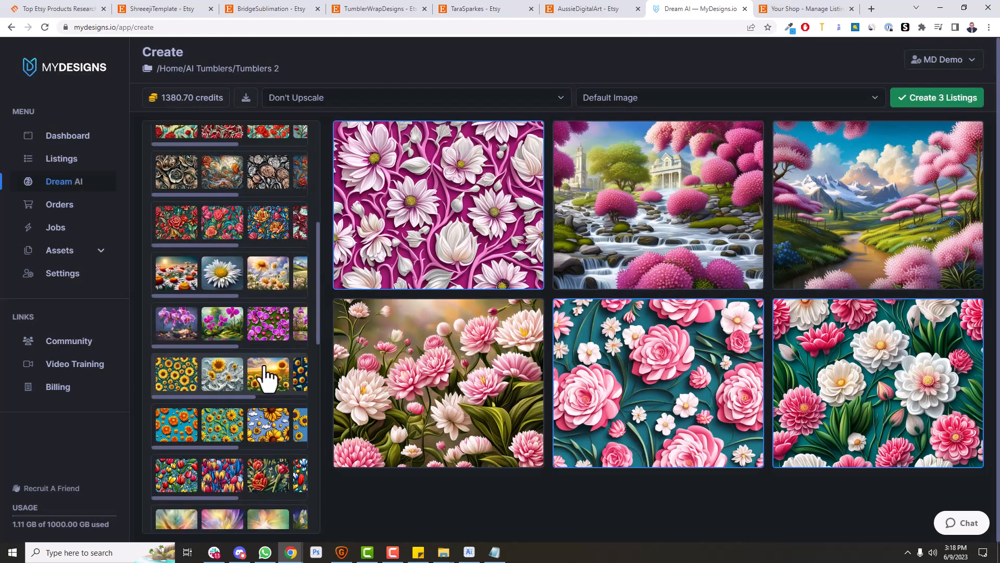
pyautogui.scroll(-3, 246, 364)
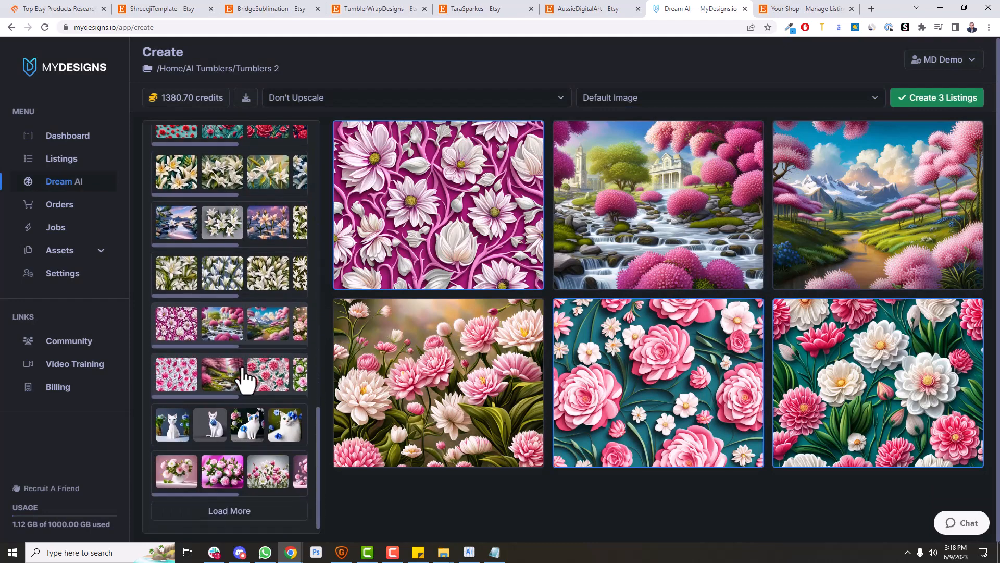
pyautogui.scroll(5, 245, 380)
pyautogui.click(205, 442)
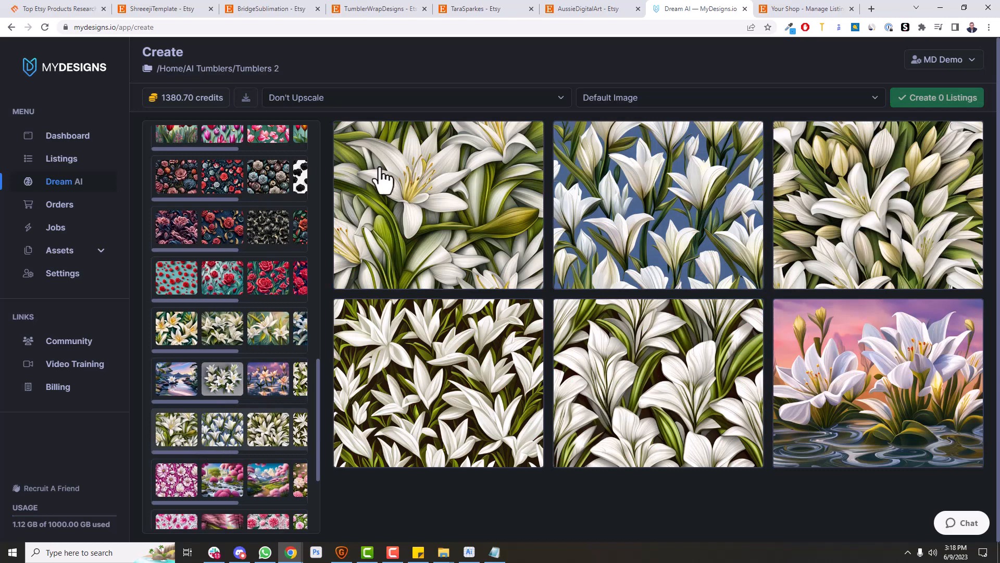
pyautogui.click(219, 344)
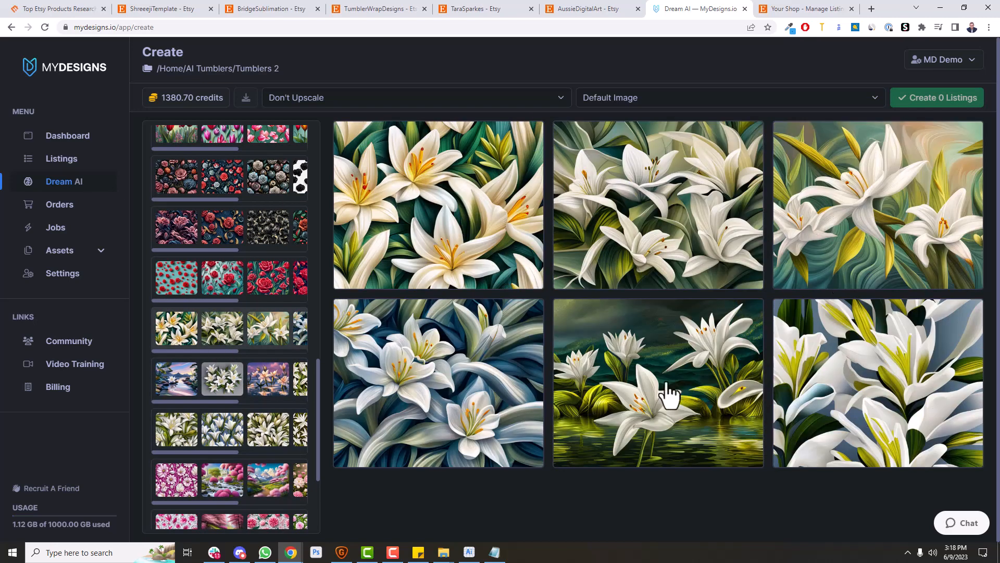
pyautogui.click(214, 377)
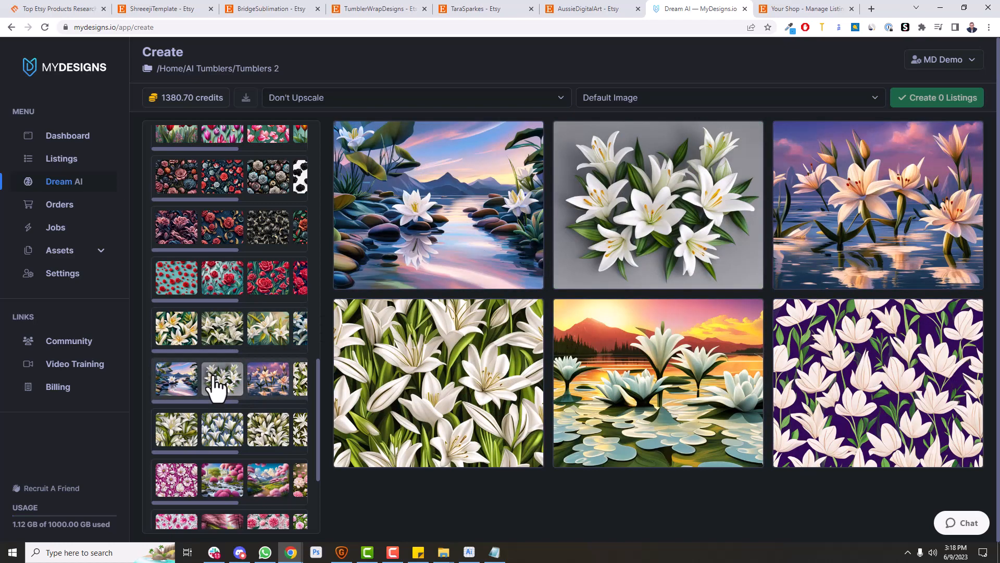
pyautogui.click(198, 335)
# Step: Load the red roses generation and create Tumblers 2 listings from the dark teal, navy and green rose patterns
pyautogui.click(224, 295)
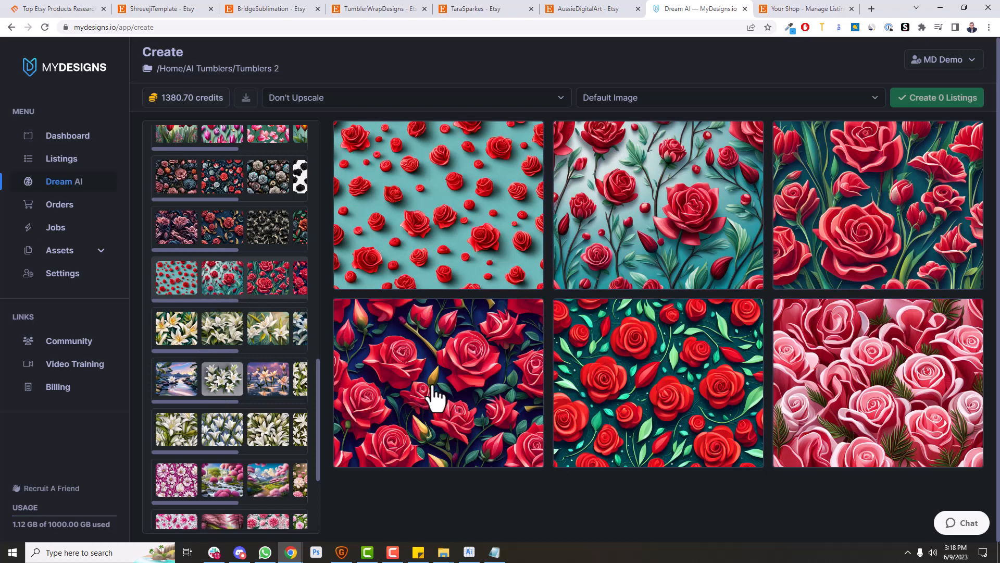
pyautogui.click(865, 217)
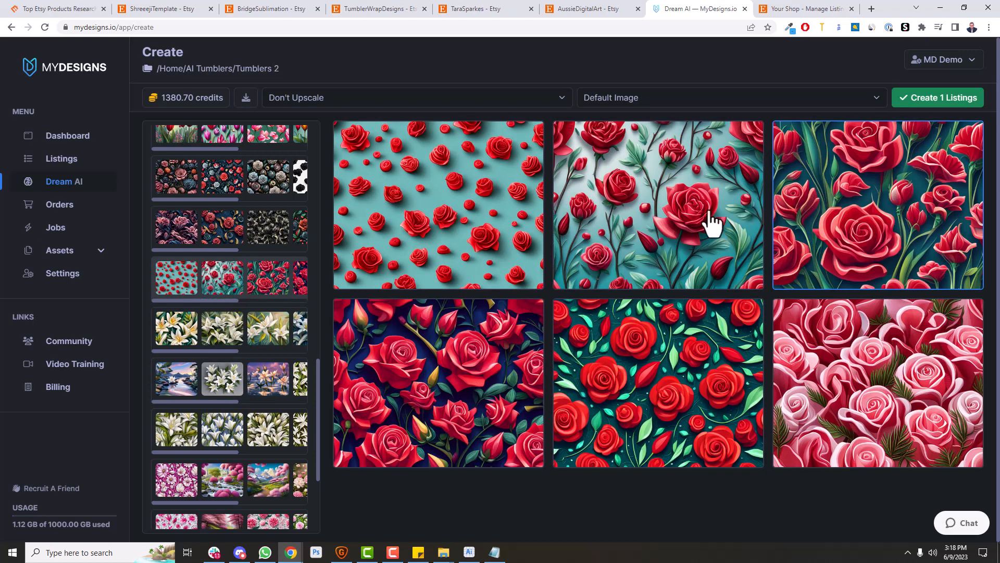
pyautogui.click(639, 401)
pyautogui.click(443, 390)
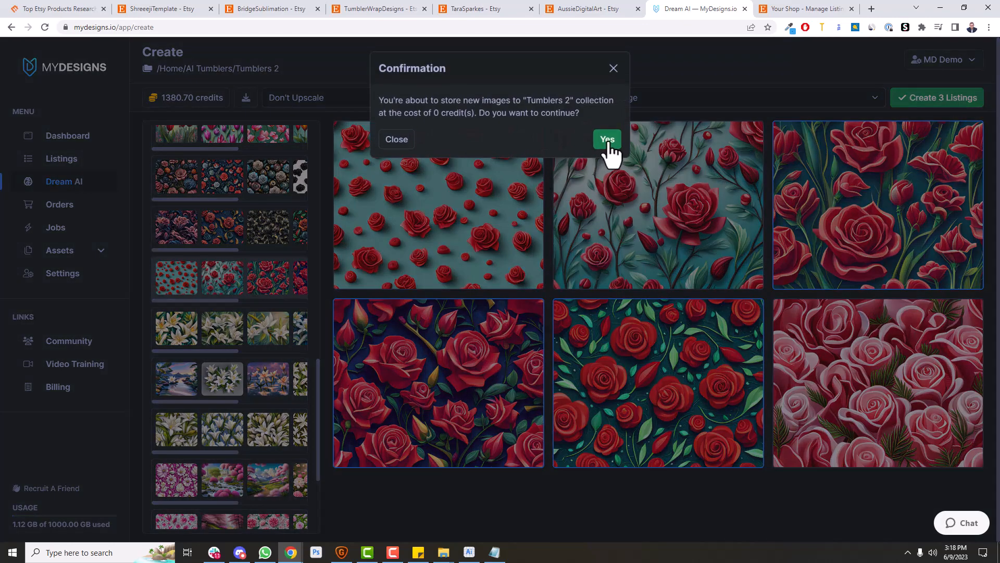
pyautogui.click(606, 142)
# Step: Load the black roses generation and create Tumblers 2 listings from the navy-and-gold, orange-and-slate, red-and-teal and black-on-white rose patterns
pyautogui.scroll(1, 250, 309)
pyautogui.click(228, 293)
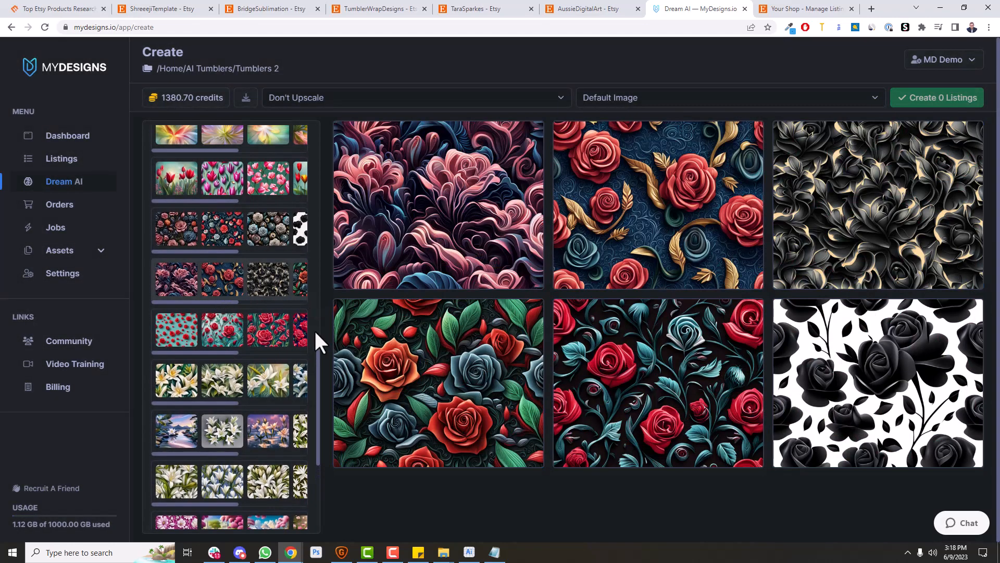
pyautogui.click(661, 217)
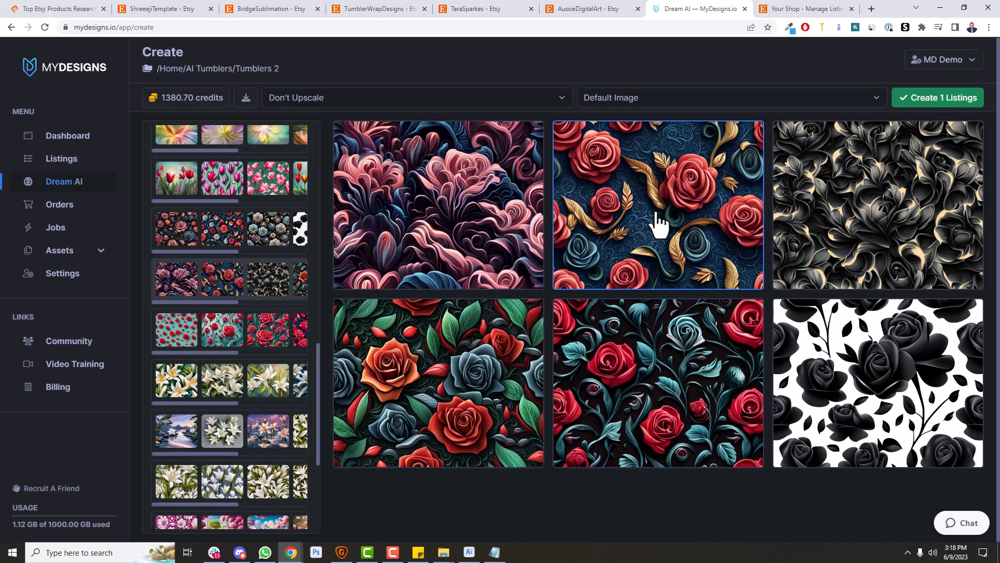
pyautogui.click(475, 385)
pyautogui.click(669, 379)
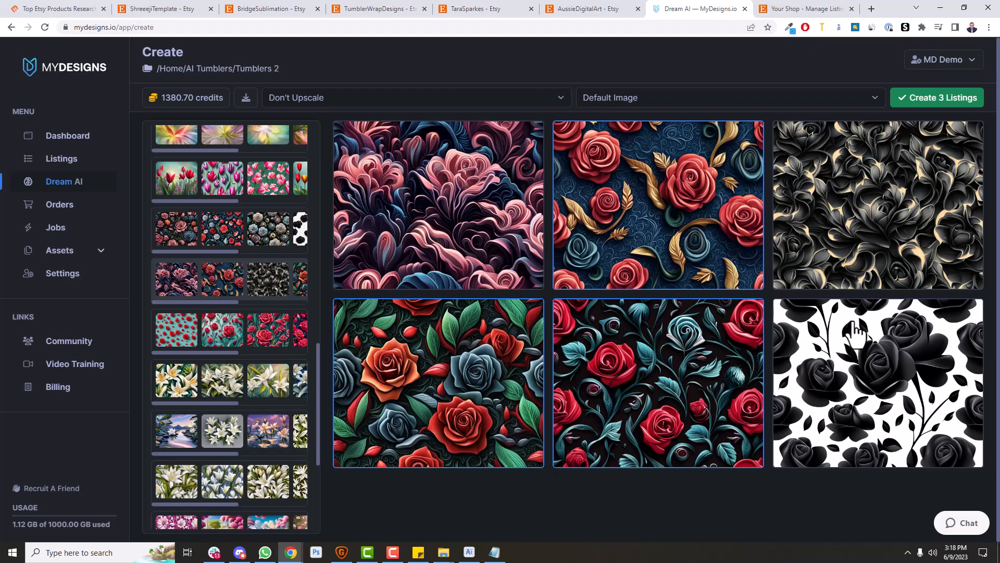
pyautogui.click(859, 383)
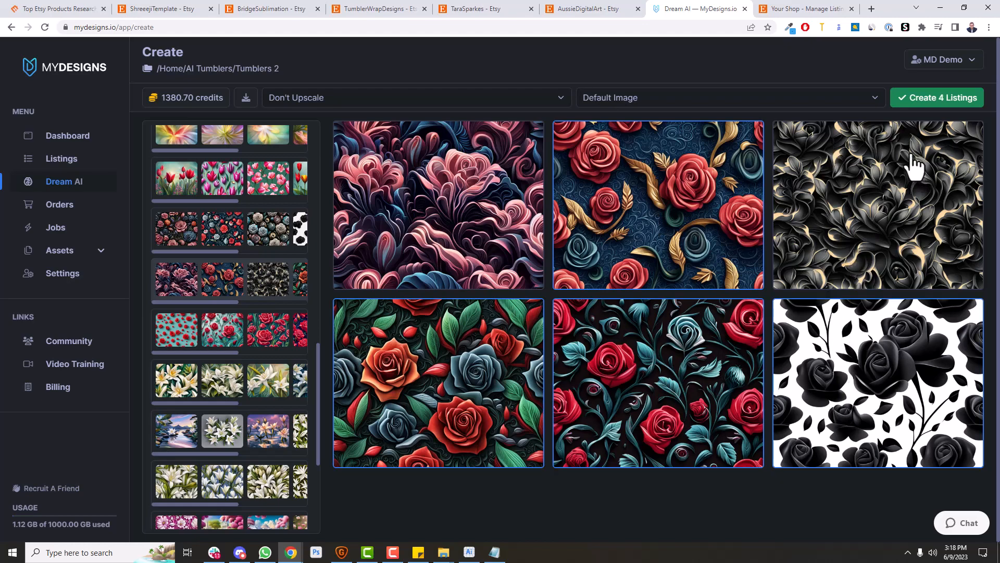
pyautogui.click(942, 98)
pyautogui.click(606, 146)
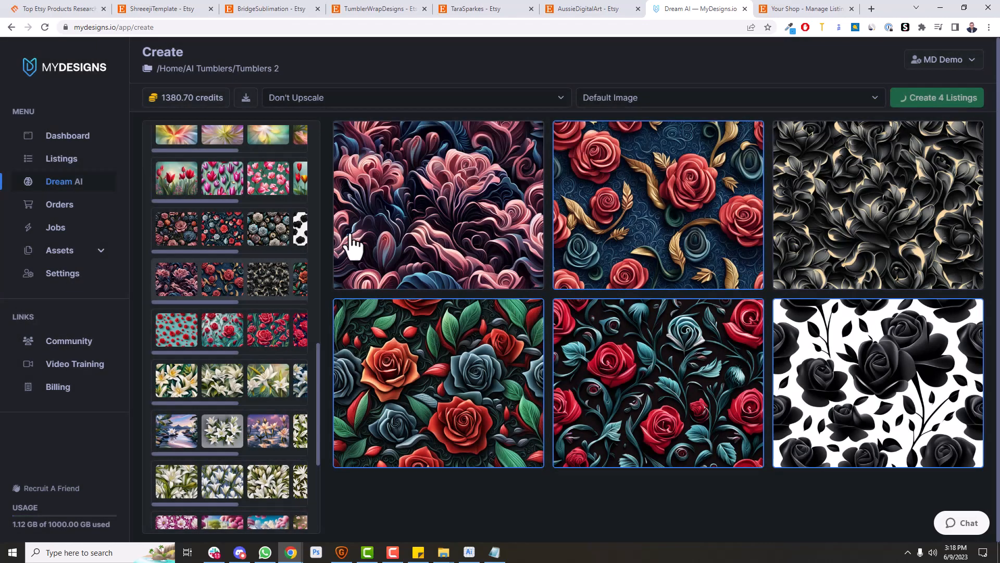
# Step: Check the prompt and generation settings used for the black roses images
pyautogui.scroll(10, 230, 252)
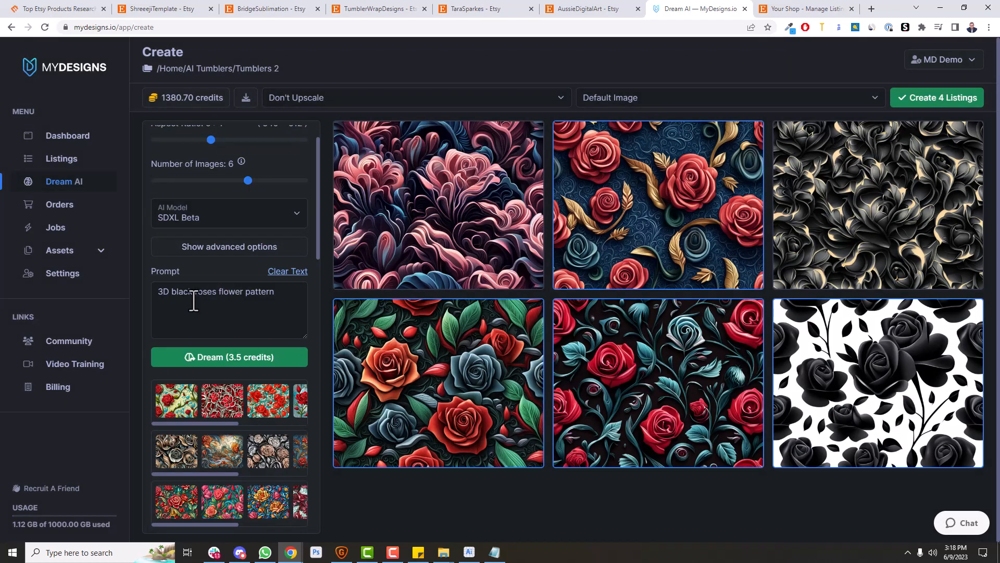
pyautogui.scroll(-5, 254, 313)
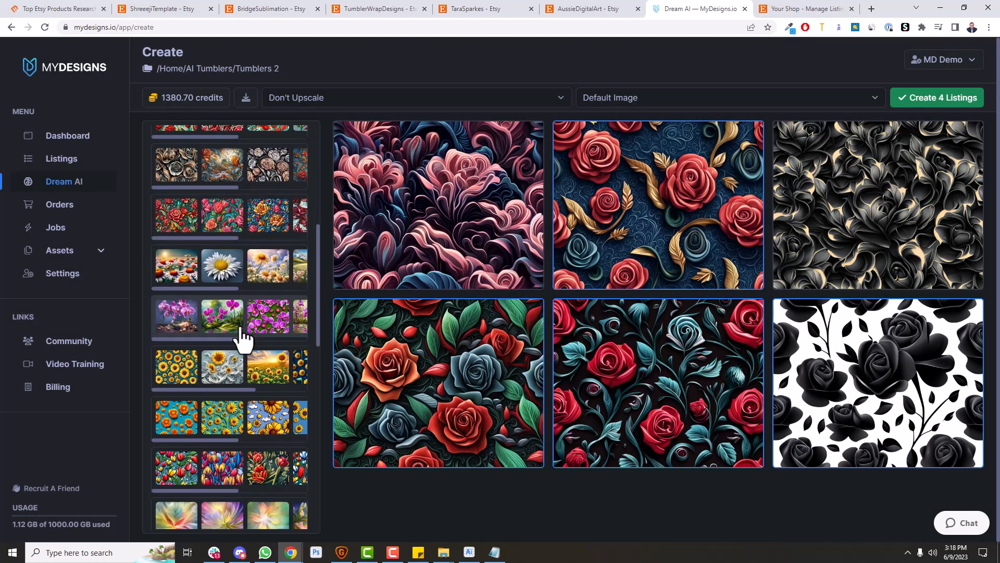
pyautogui.scroll(6, 241, 339)
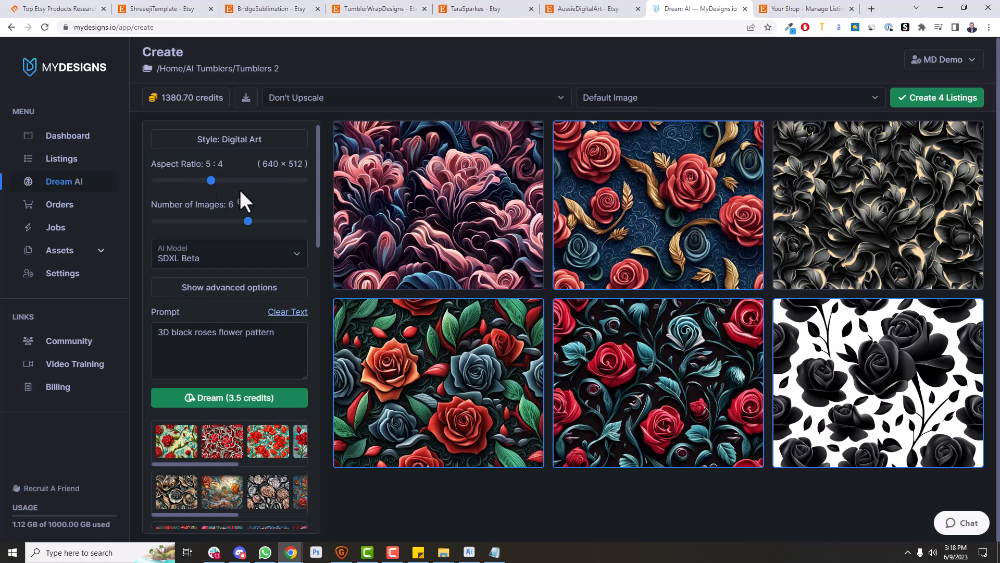
# Step: Look over the earlier tulip, abstract flower, colorful tulip pattern and cartoon sunflower generations in the image history
pyautogui.scroll(-12, 218, 254)
pyautogui.scroll(-4, 224, 288)
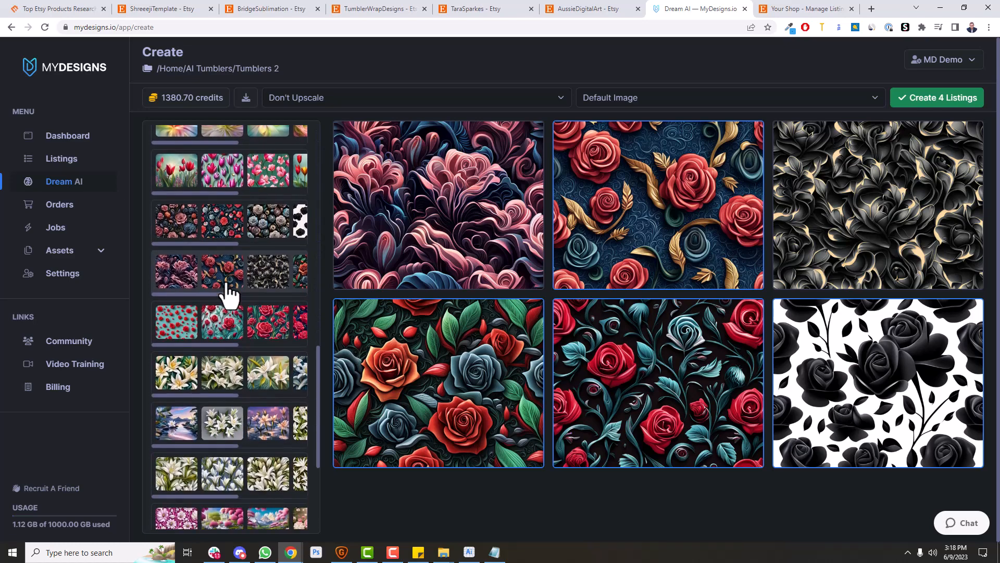
pyautogui.scroll(4, 221, 304)
pyautogui.click(221, 286)
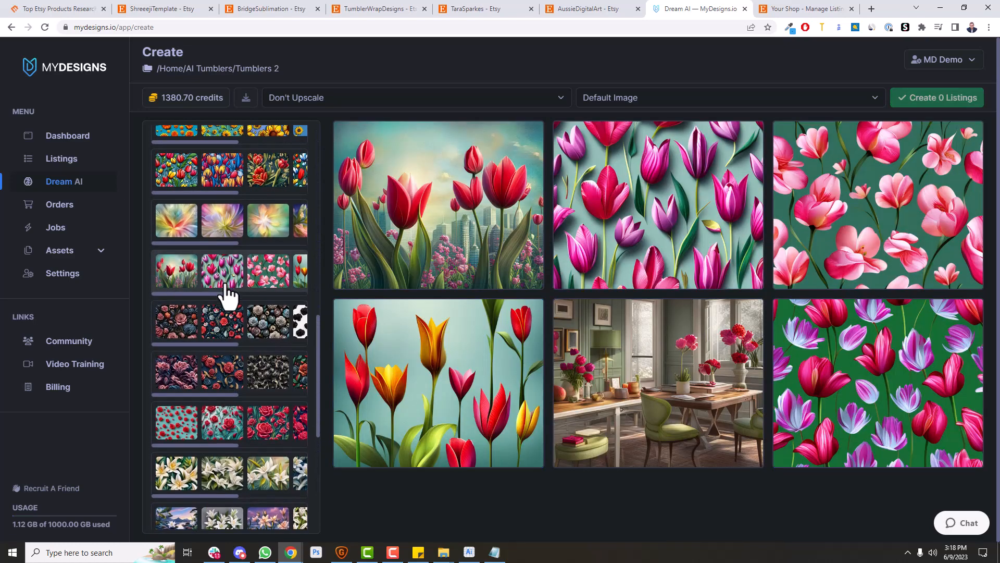
pyautogui.scroll(1, 223, 290)
pyautogui.click(219, 287)
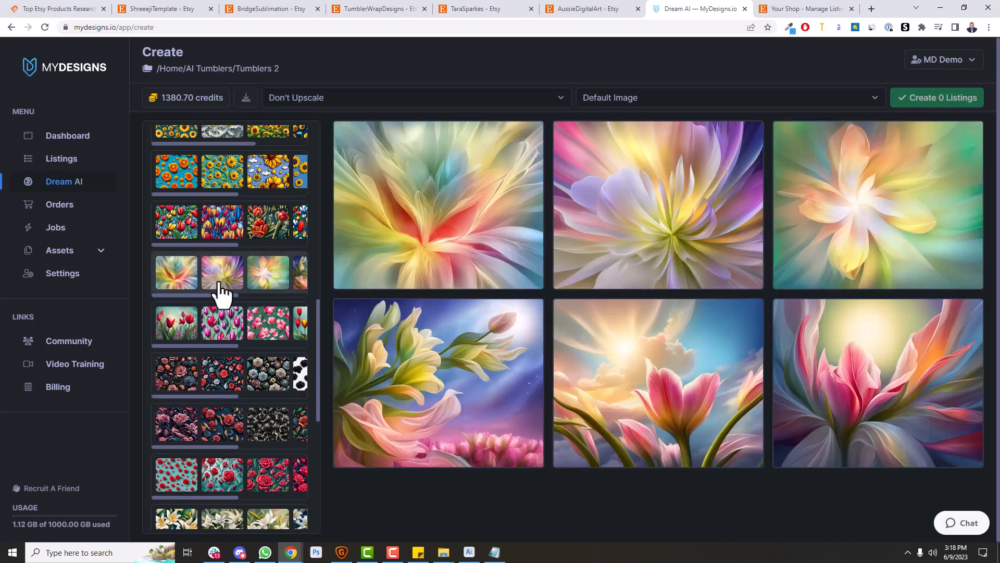
pyautogui.scroll(2, 212, 346)
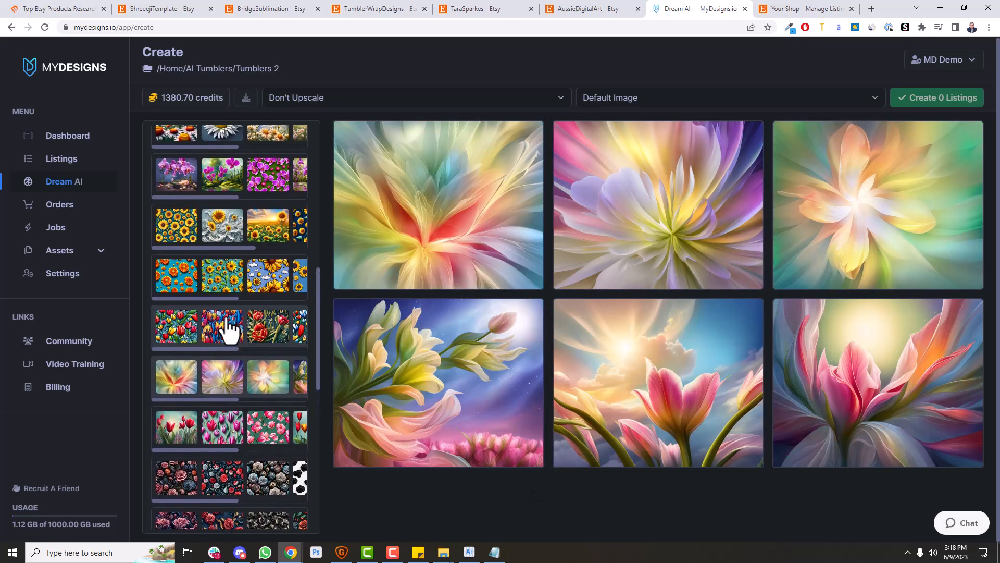
pyautogui.click(224, 331)
pyautogui.scroll(1, 183, 388)
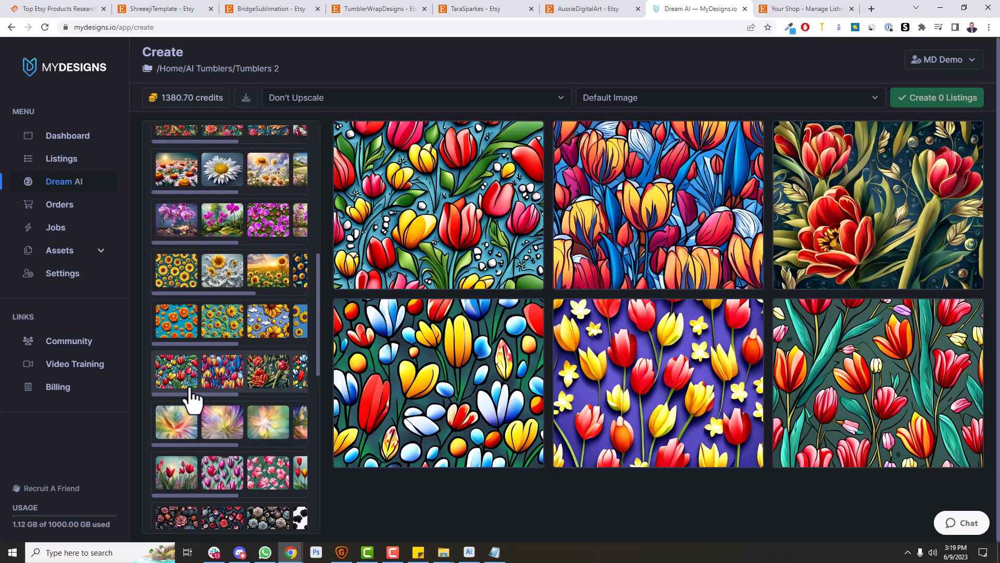
pyautogui.click(217, 343)
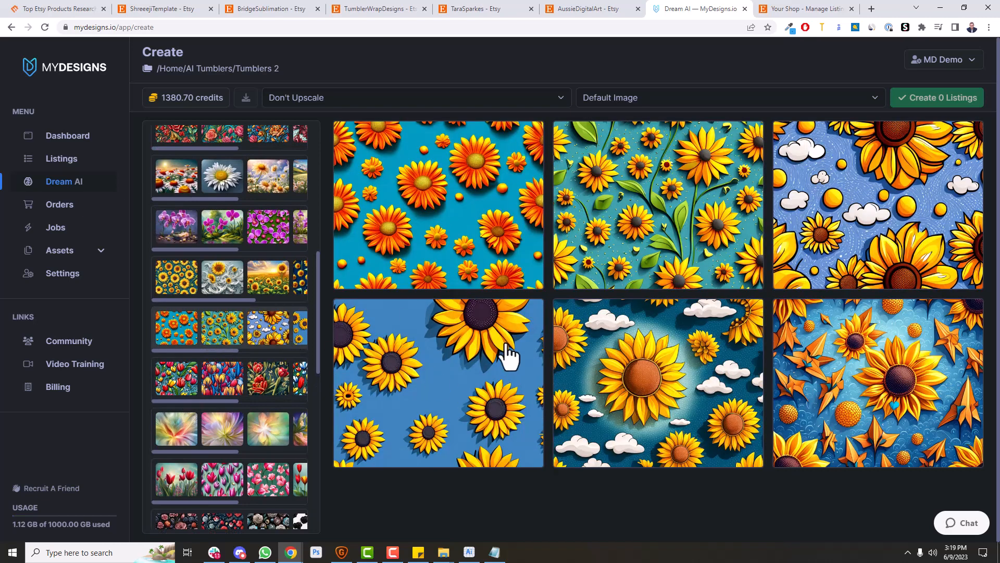
# Step: Load the realistic sunflower generation and create Tumblers 2 listings from the teal-blue pattern and the dense dark-centered sunflower pattern
pyautogui.scroll(1, 225, 362)
pyautogui.click(226, 346)
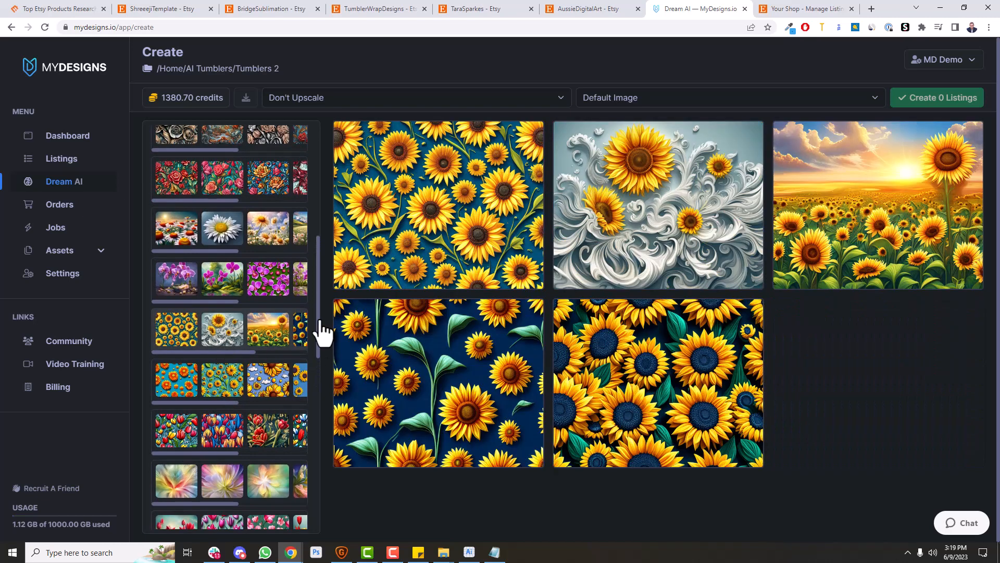
pyautogui.click(459, 206)
pyautogui.click(621, 392)
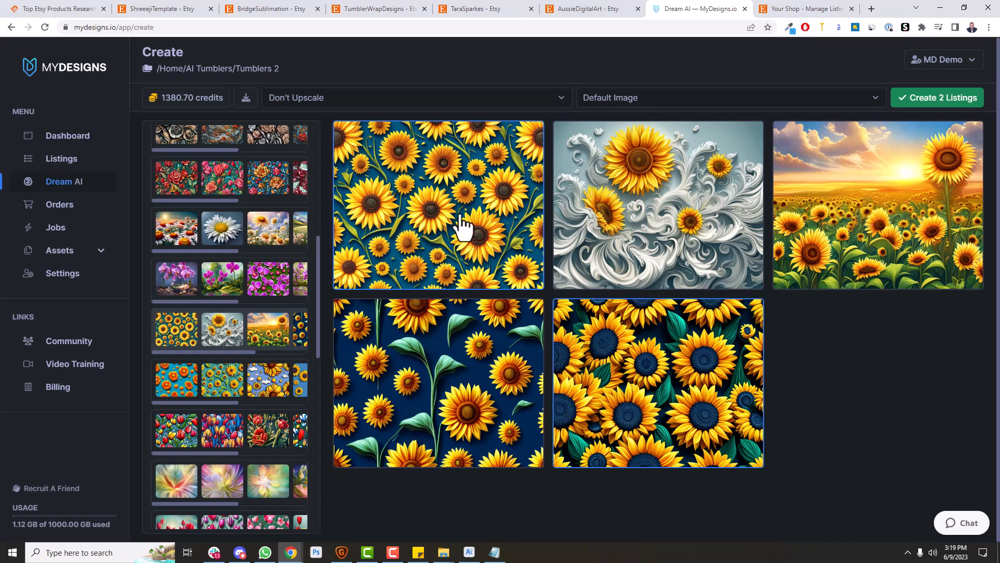
pyautogui.click(932, 99)
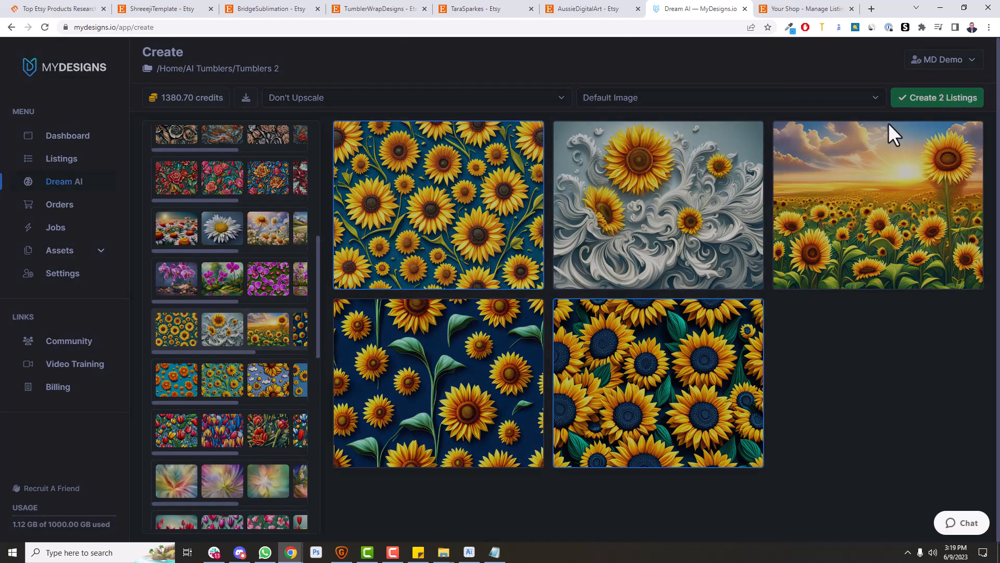
pyautogui.click(606, 140)
# Step: Pass over the orchid images and create Tumblers 2 listings from the teal daisy pattern, mountain daisy meadow and orange-centered daisies at sunrise
pyautogui.scroll(3, 207, 358)
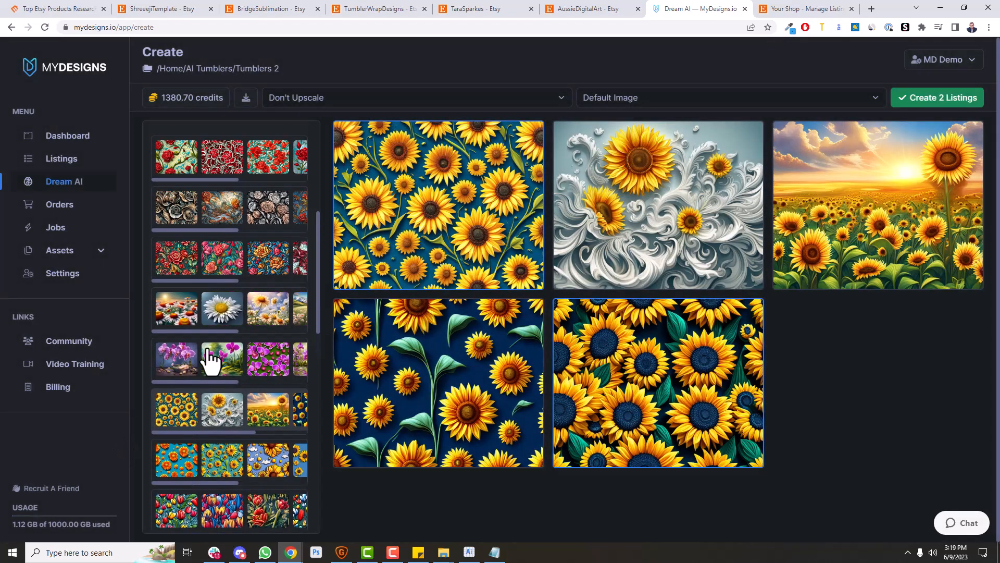
pyautogui.click(207, 380)
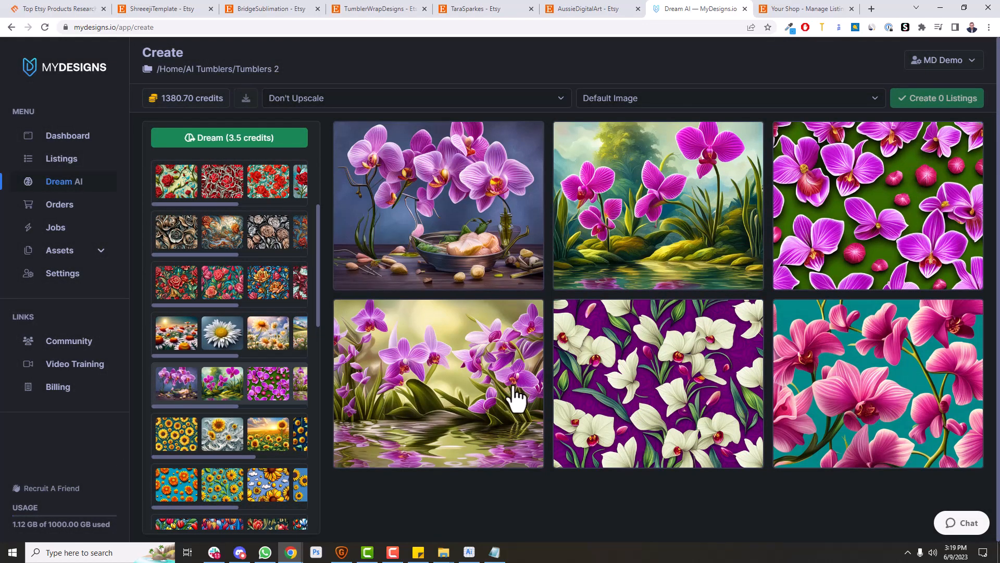
pyautogui.click(222, 344)
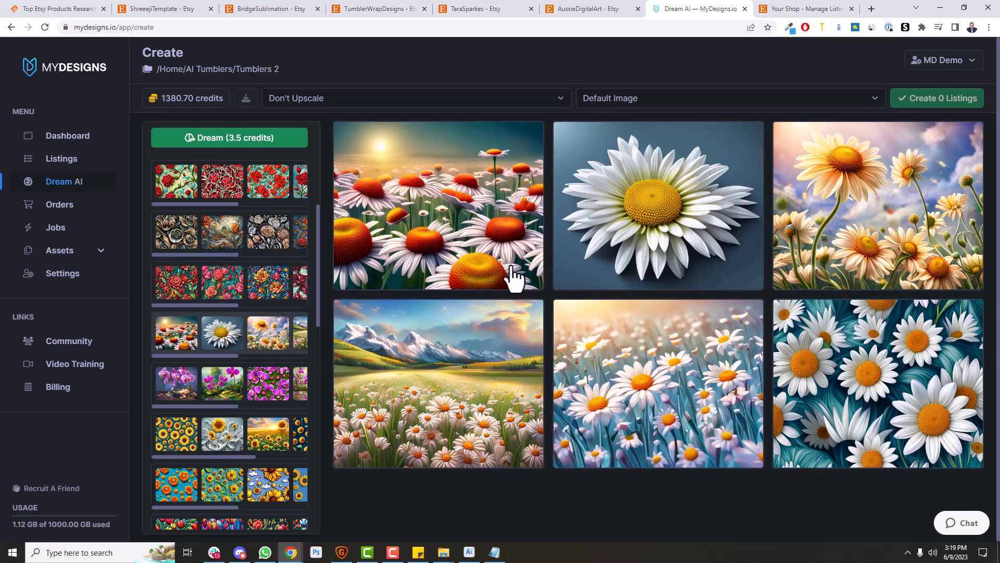
pyautogui.click(859, 380)
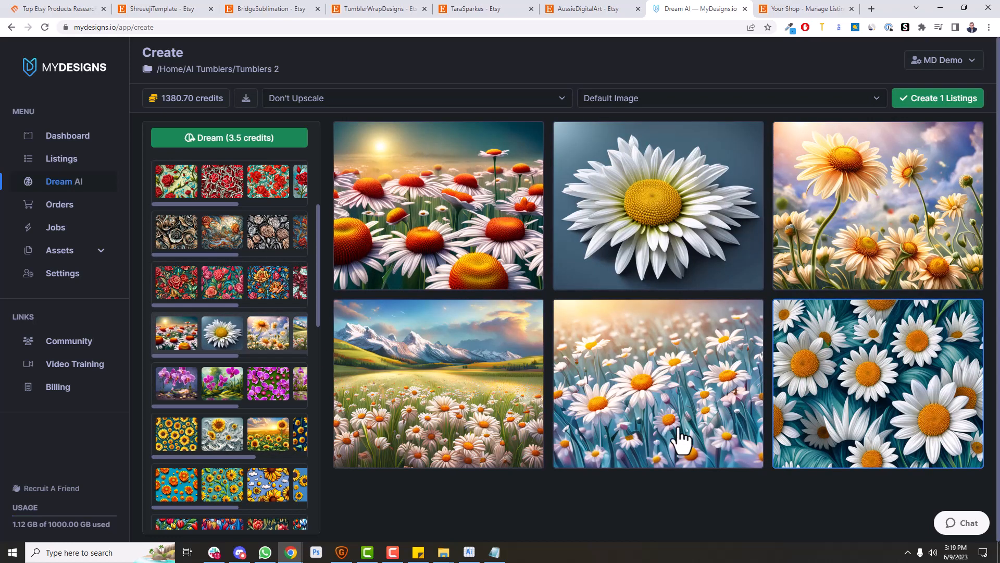
pyautogui.click(411, 370)
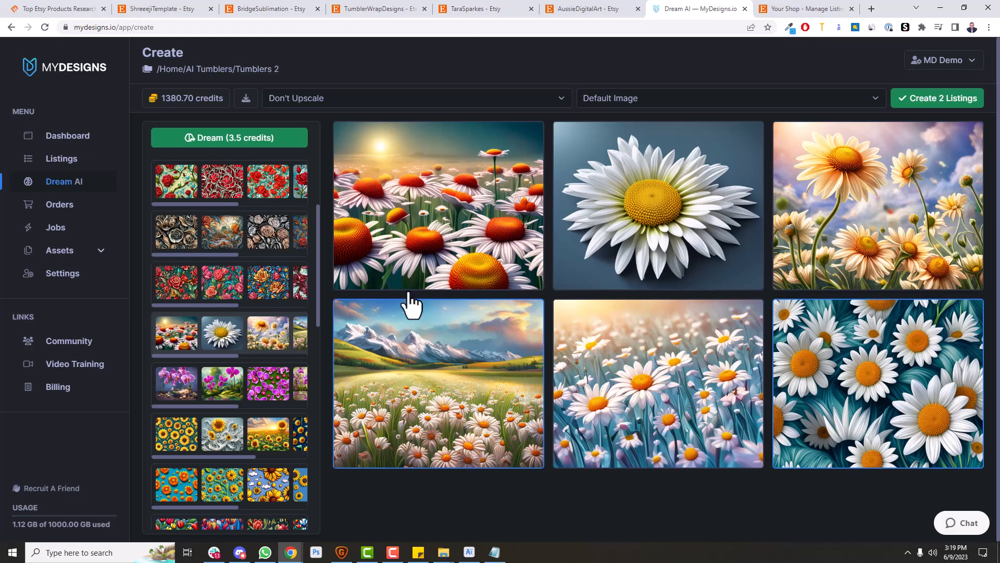
pyautogui.click(423, 189)
pyautogui.click(937, 98)
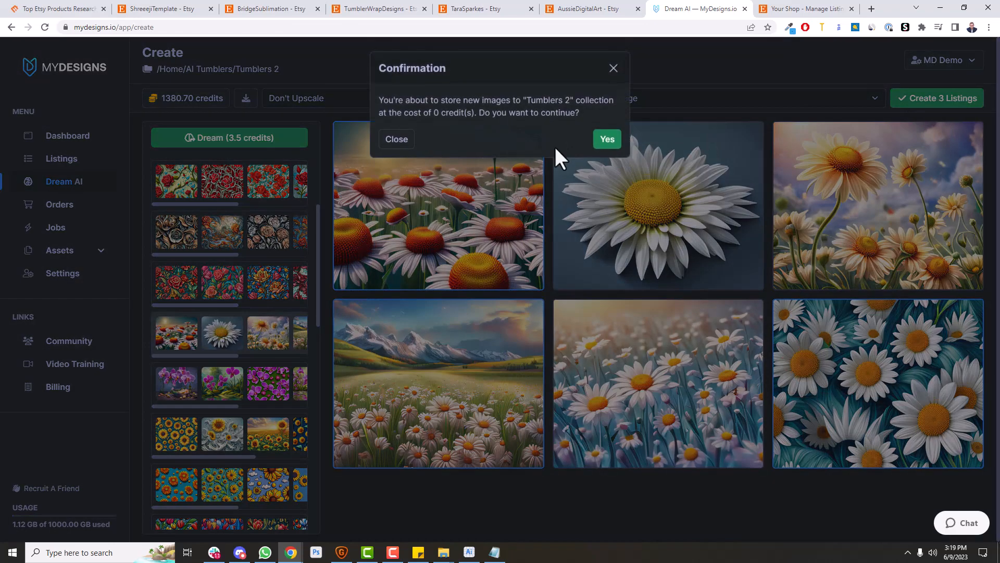
pyautogui.click(602, 140)
# Step: Load the stained glass 3D roses generation and create Tumblers 2 listings from the red, pink, blue-background yellow and golden swirl rose patterns
pyautogui.scroll(1, 242, 336)
pyautogui.click(219, 339)
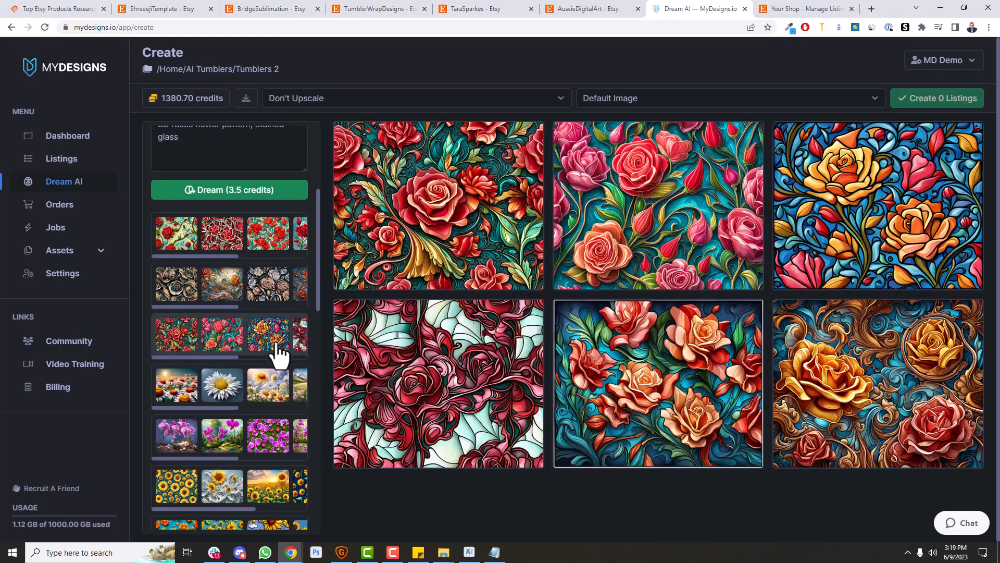
pyautogui.scroll(1, 250, 318)
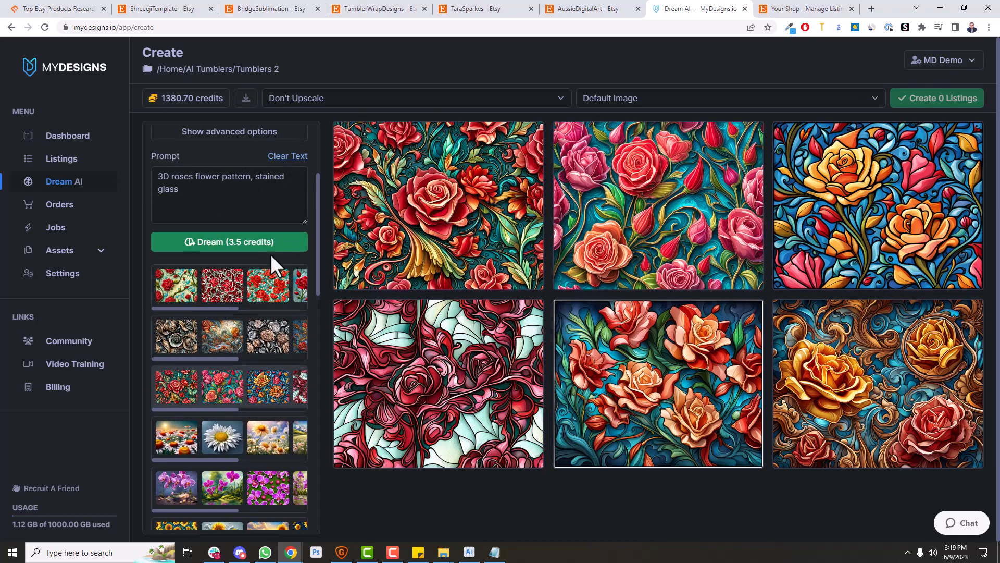
pyautogui.click(433, 192)
pyautogui.click(640, 189)
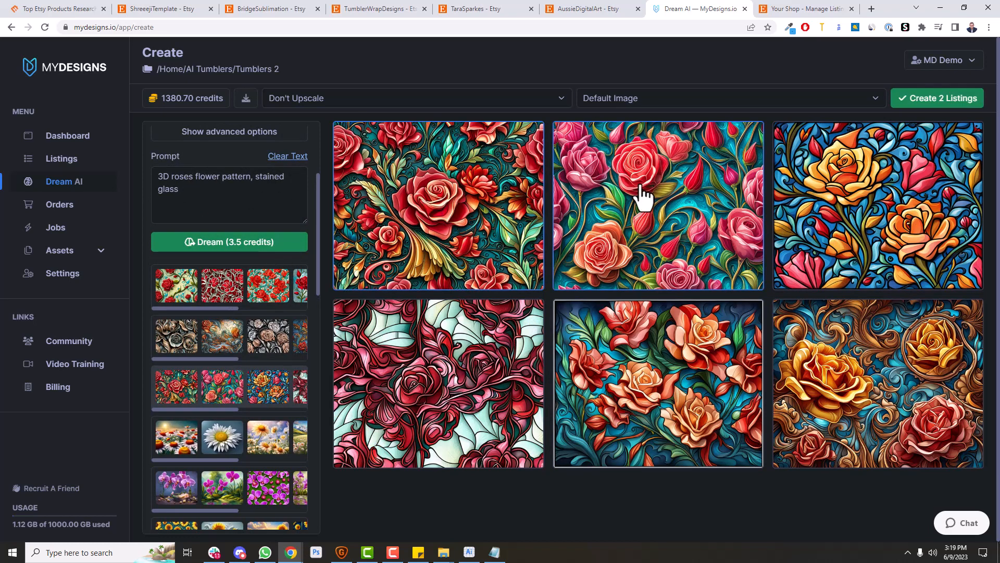
pyautogui.click(854, 367)
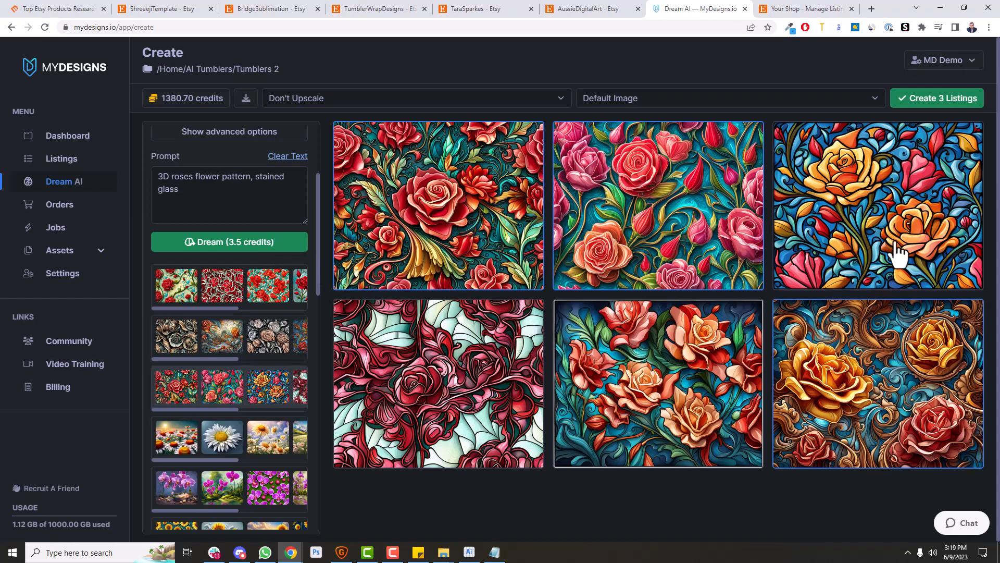
pyautogui.click(859, 190)
pyautogui.click(909, 102)
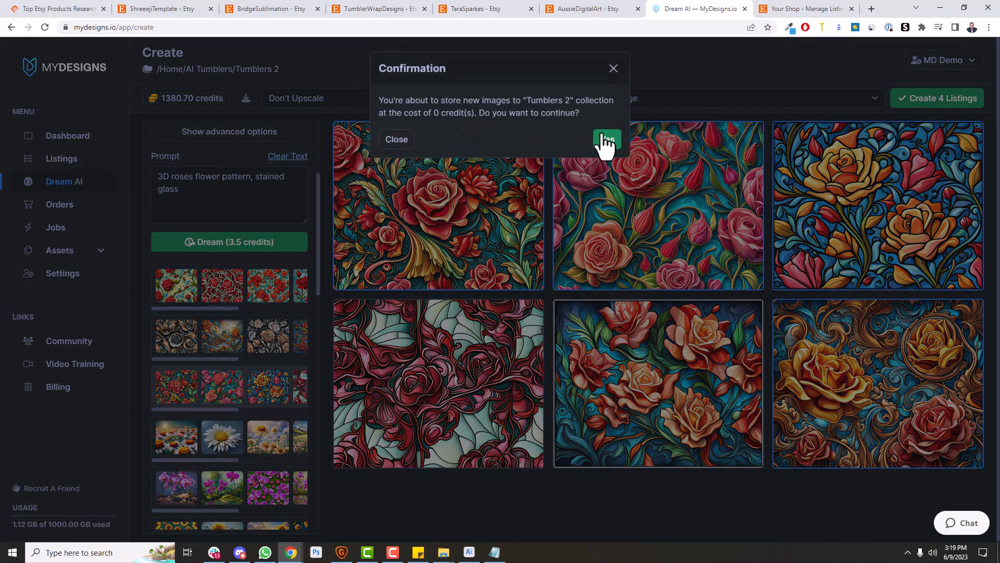
pyautogui.click(599, 140)
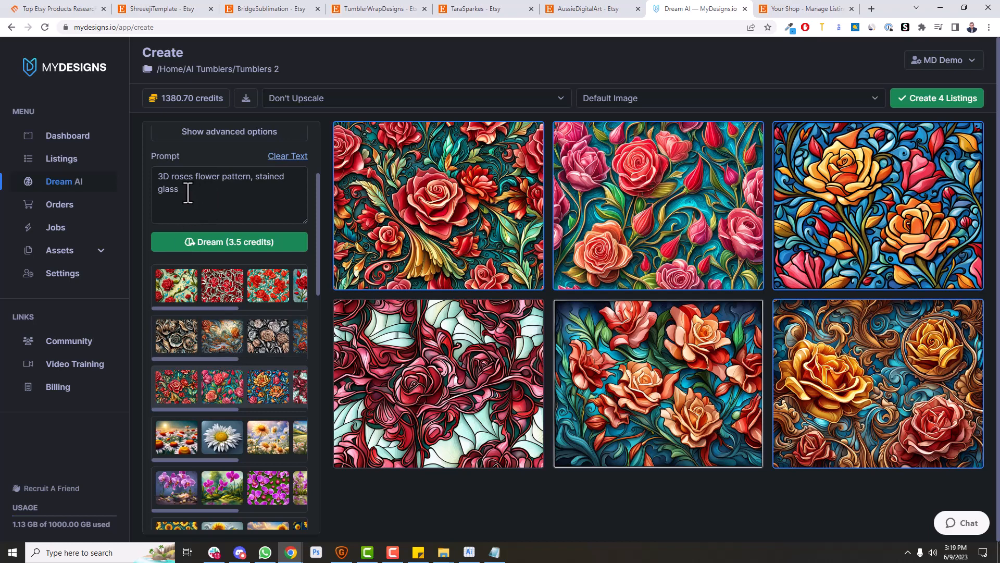
# Step: Load the black roses generation and create Tumblers 2 listings from the cream-and-black, dark orange and olive-grey rose patterns
pyautogui.click(203, 391)
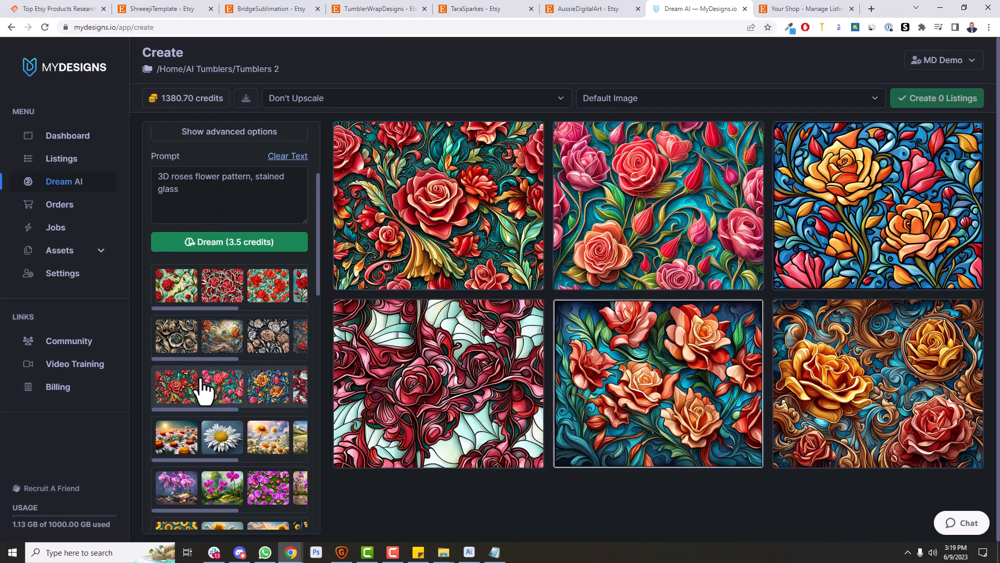
pyautogui.click(219, 349)
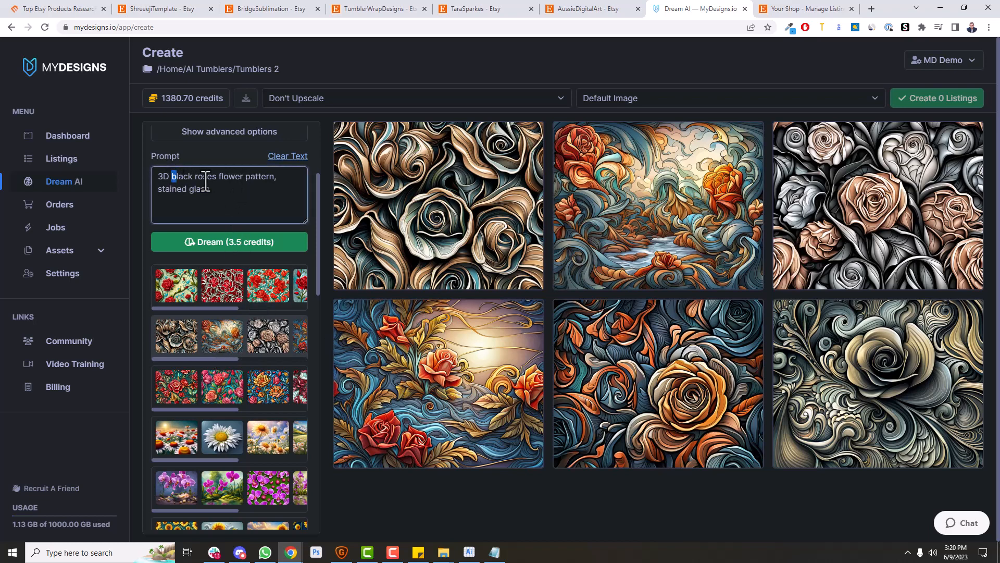
pyautogui.moveTo(173, 181); pyautogui.dragTo(210, 181)
pyautogui.click(173, 191)
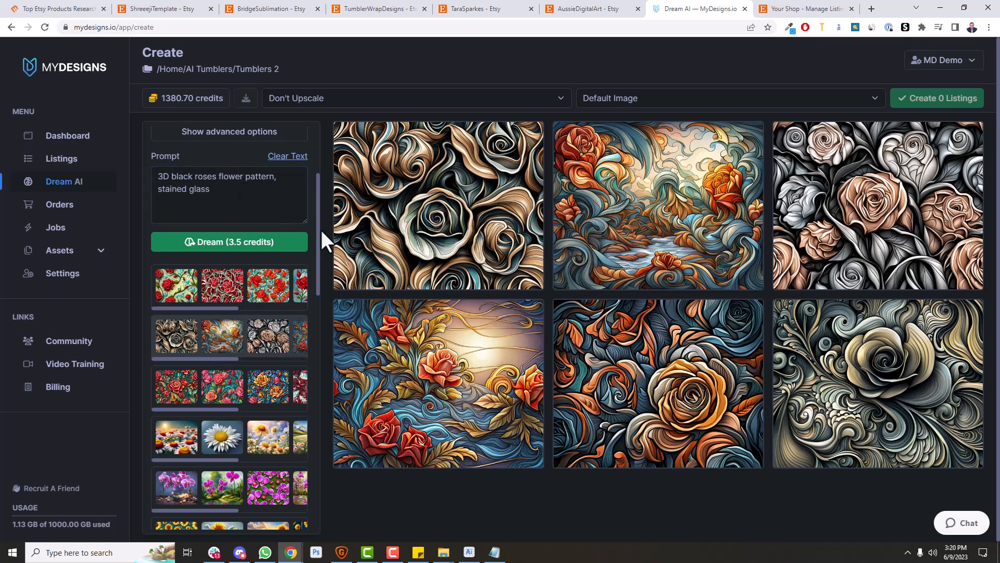
pyautogui.click(880, 222)
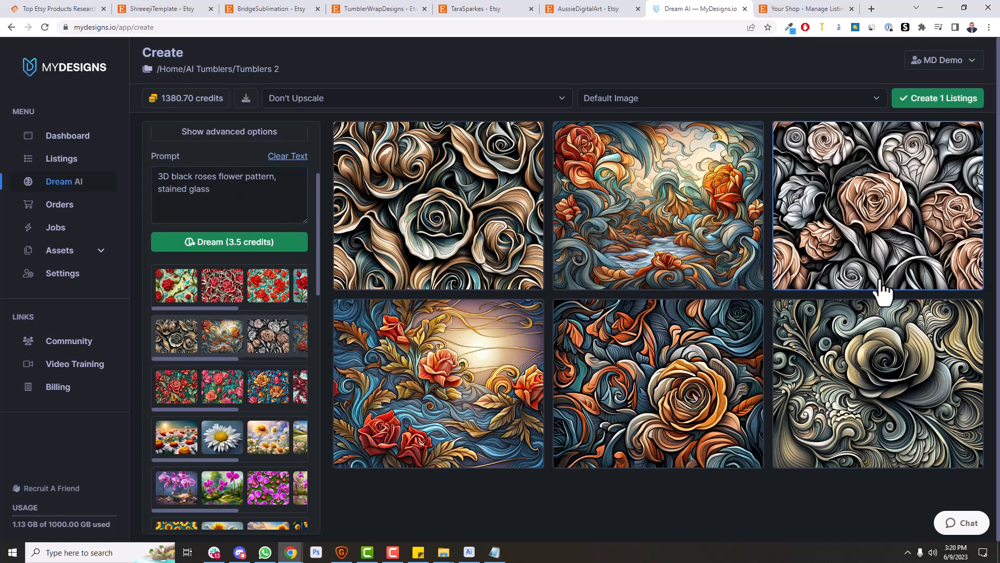
pyautogui.click(855, 394)
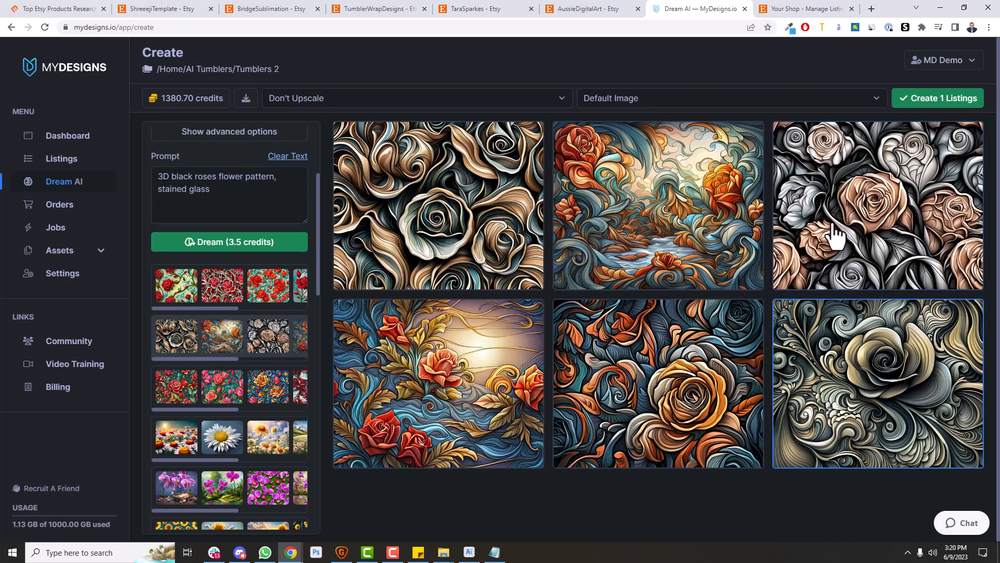
pyautogui.click(693, 395)
pyautogui.click(458, 232)
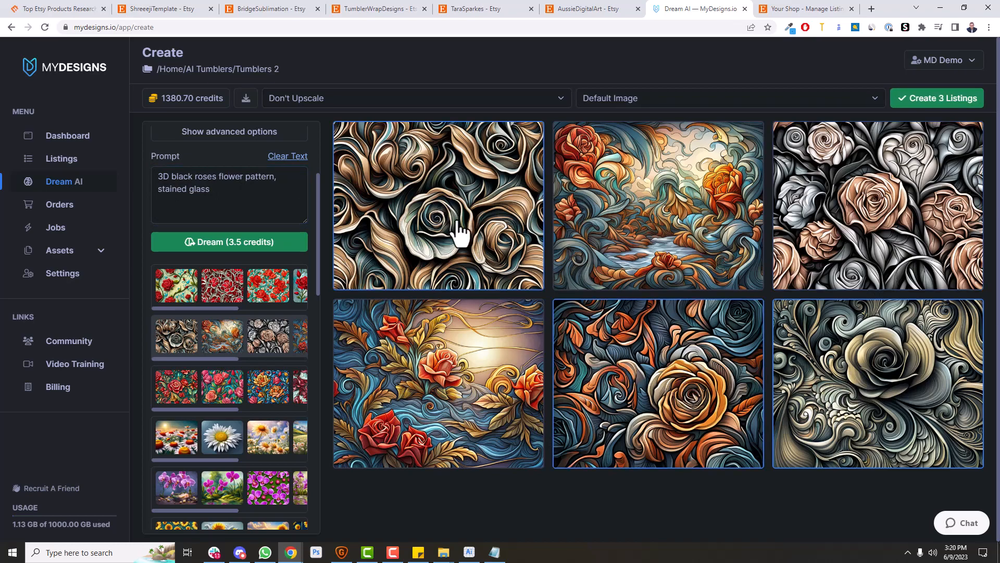
pyautogui.click(909, 100)
pyautogui.click(608, 126)
# Step: Load the 3D red roses generation and create Tumblers 2 listings from the blue swirl, dense green-vine and beige swirl rose patterns
pyautogui.scroll(1, 236, 358)
pyautogui.click(235, 359)
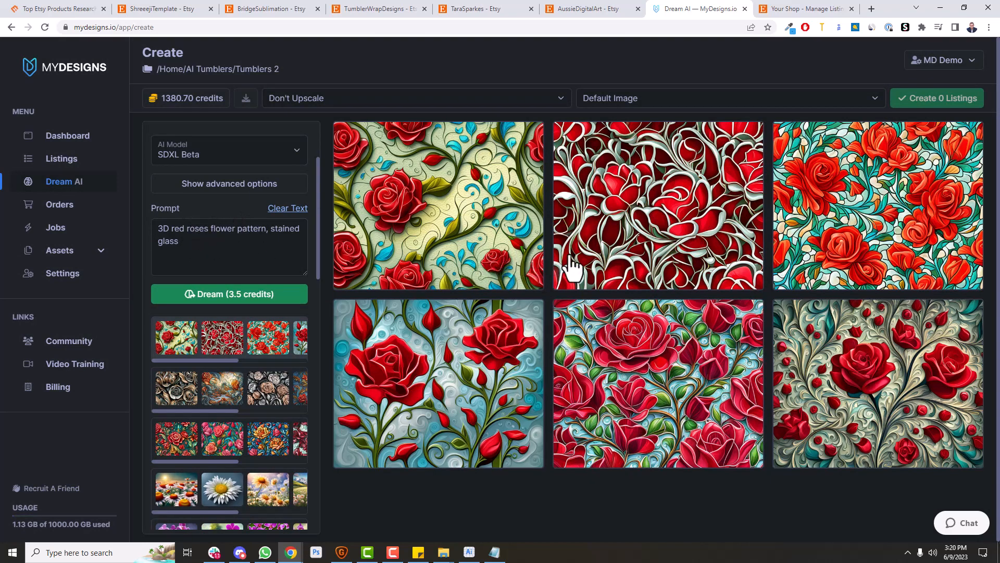
pyautogui.click(806, 388)
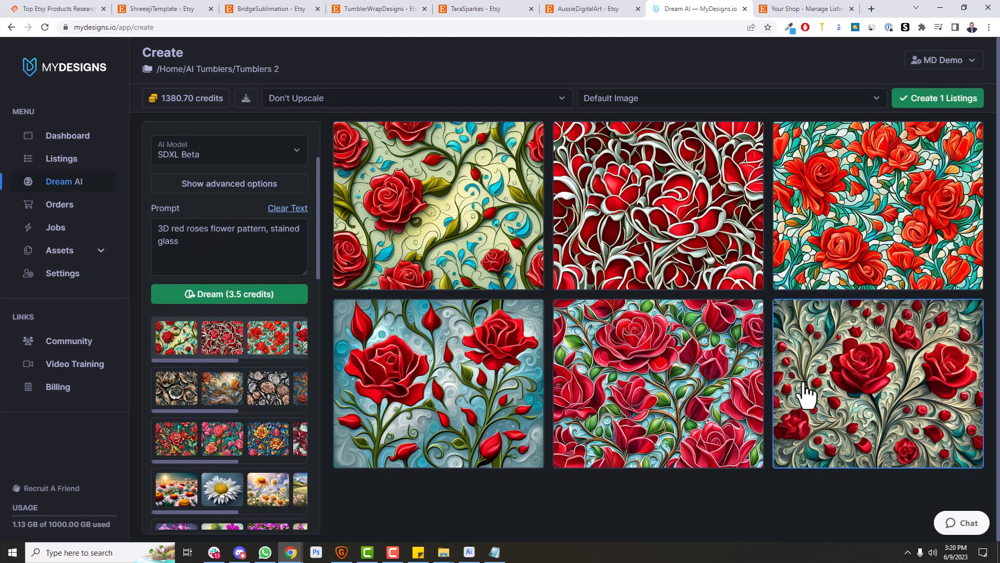
pyautogui.click(472, 387)
pyautogui.click(650, 392)
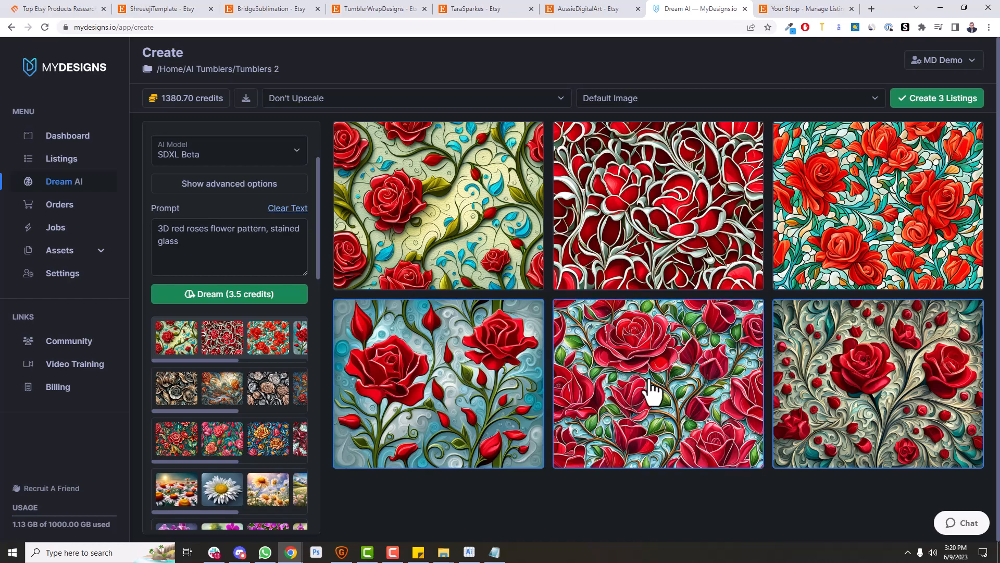
pyautogui.click(936, 107)
pyautogui.click(600, 138)
# Step: Select all listings in the Tumblers 2 collection and show them in grid view
pyautogui.click(85, 165)
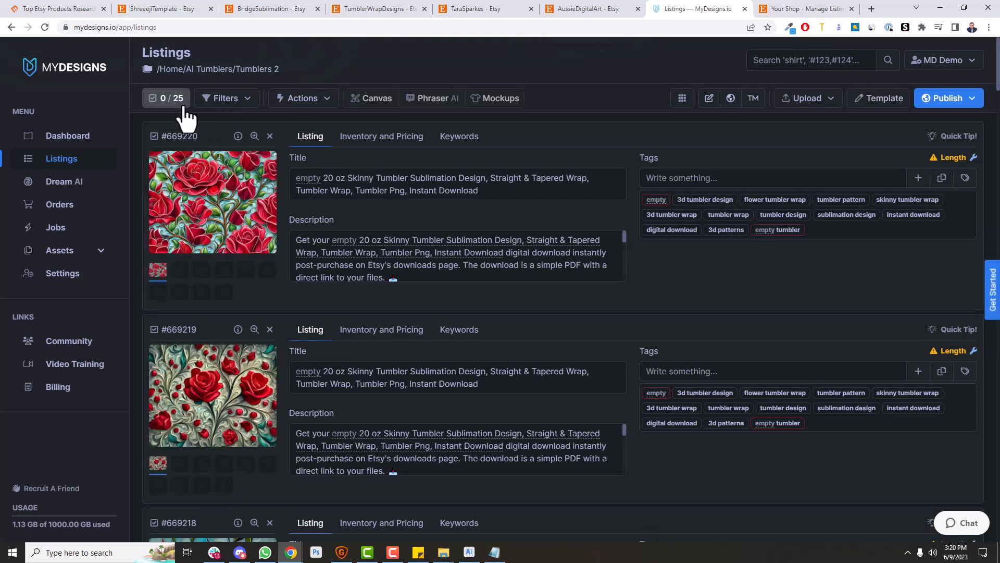
pyautogui.click(175, 100)
pyautogui.click(180, 155)
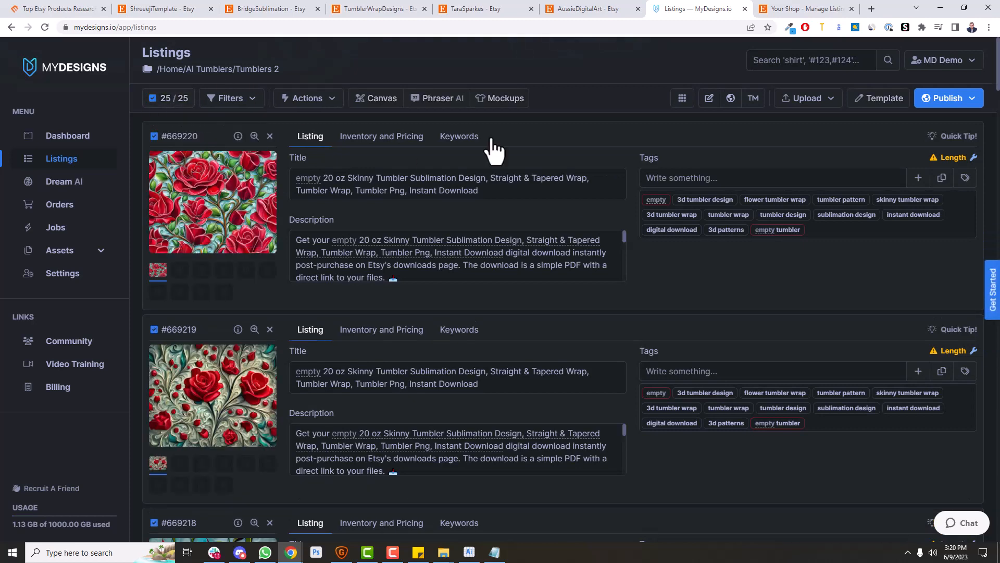
pyautogui.click(682, 99)
pyautogui.click(680, 100)
pyautogui.click(682, 99)
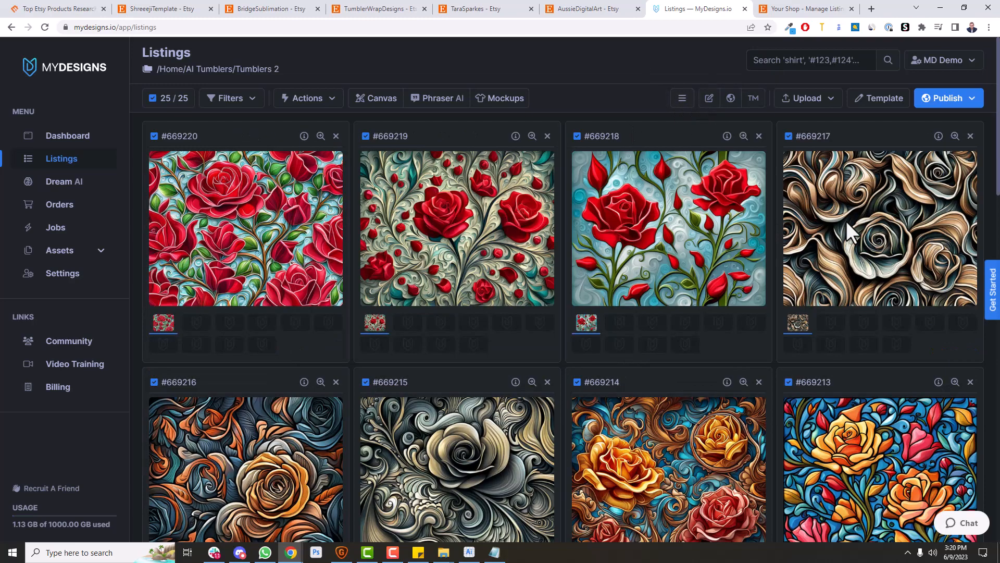
# Step: Look through the flower designs on both pages of the Tumblers 2 listings, keeping the grid view
pyautogui.scroll(-10, 847, 222)
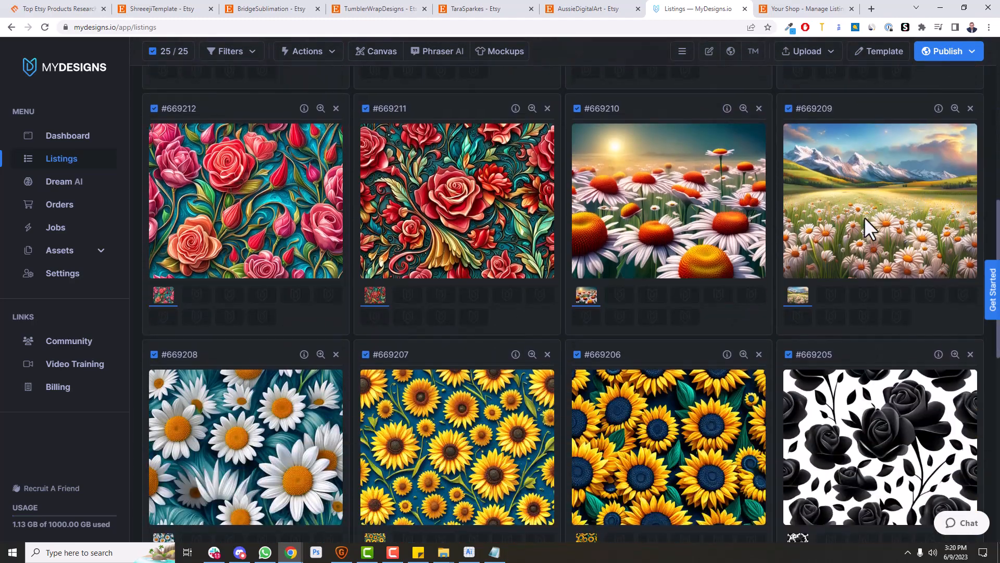
pyautogui.scroll(-6, 864, 219)
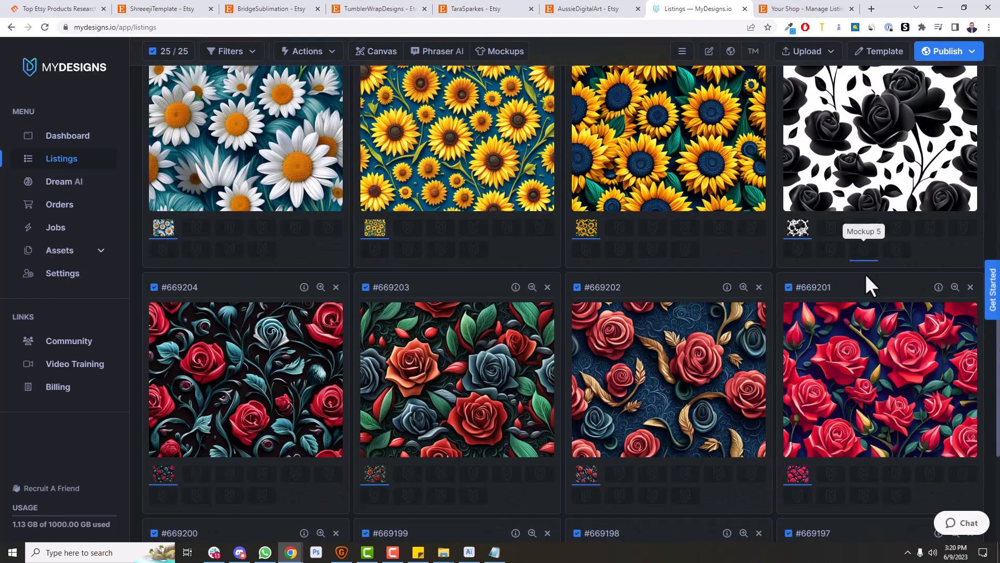
pyautogui.scroll(-5, 866, 275)
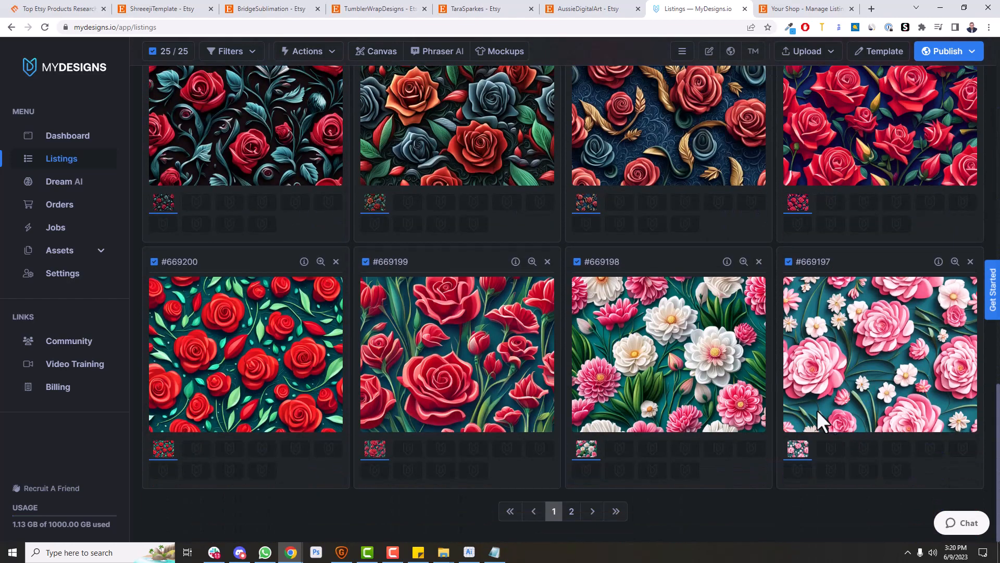
pyautogui.click(571, 511)
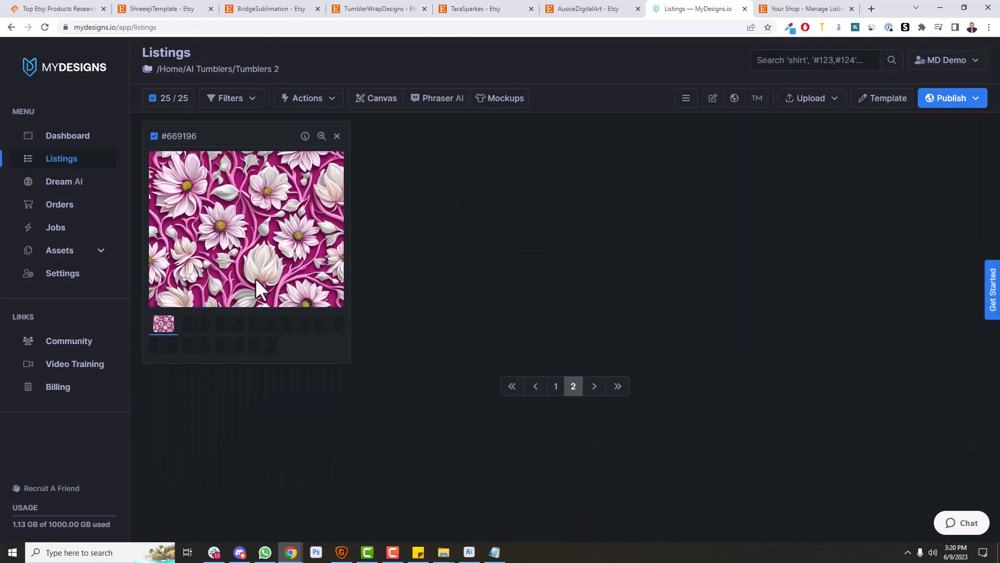
pyautogui.click(532, 388)
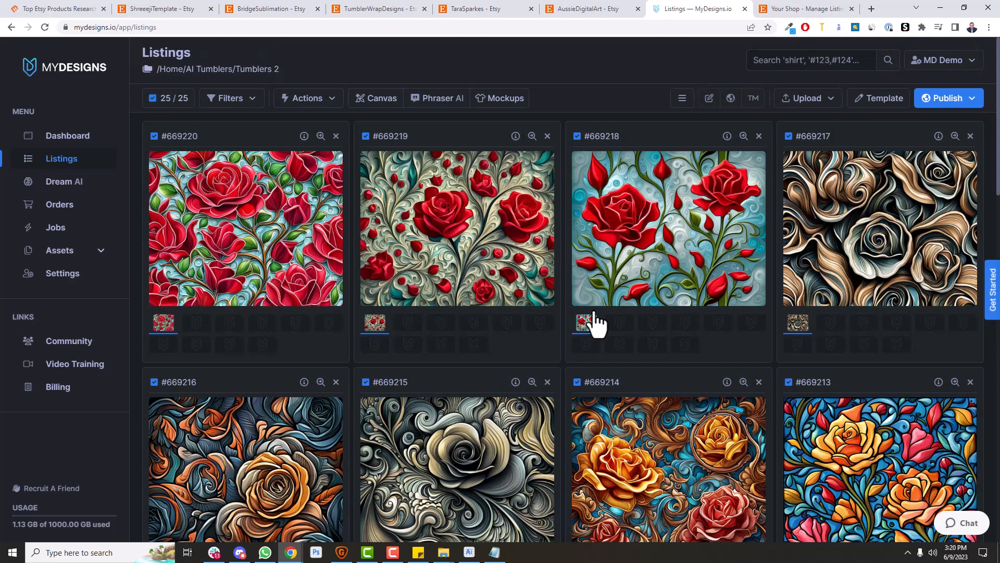
pyautogui.click(681, 98)
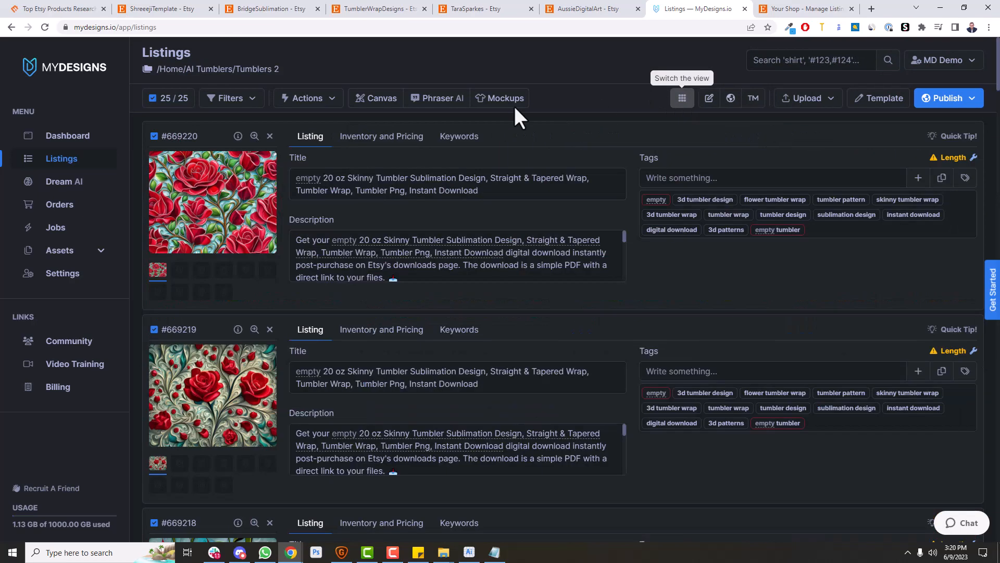
pyautogui.click(683, 100)
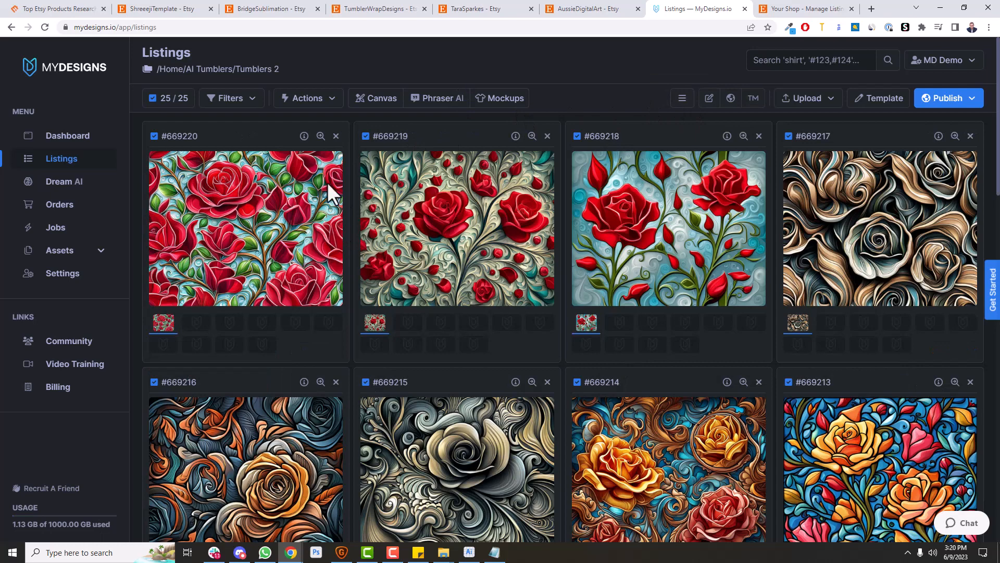
# Step: Show the image file details, rename the files of the first three red rose listings to Red Rose, and hide the details again
pyautogui.click(304, 137)
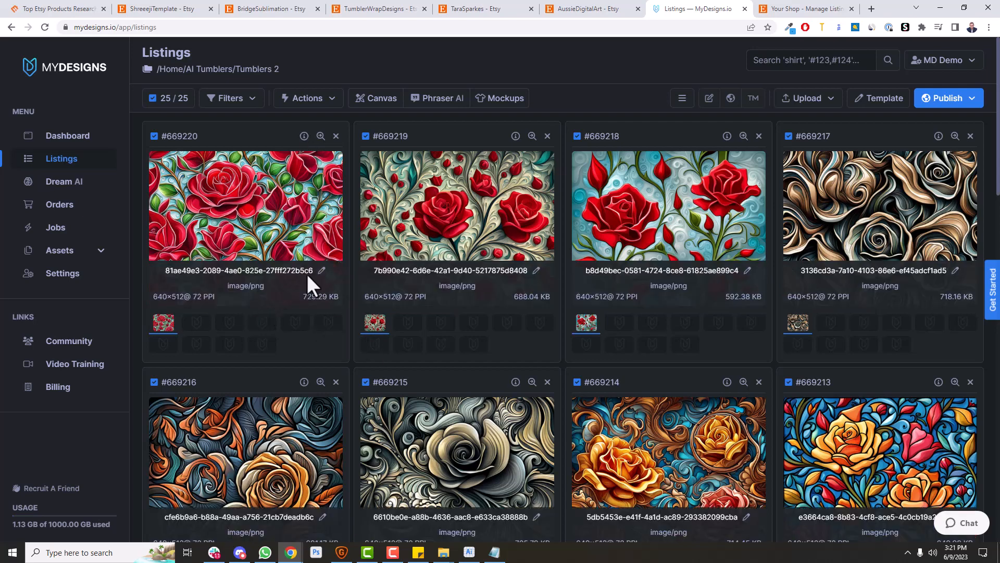
pyautogui.click(322, 270)
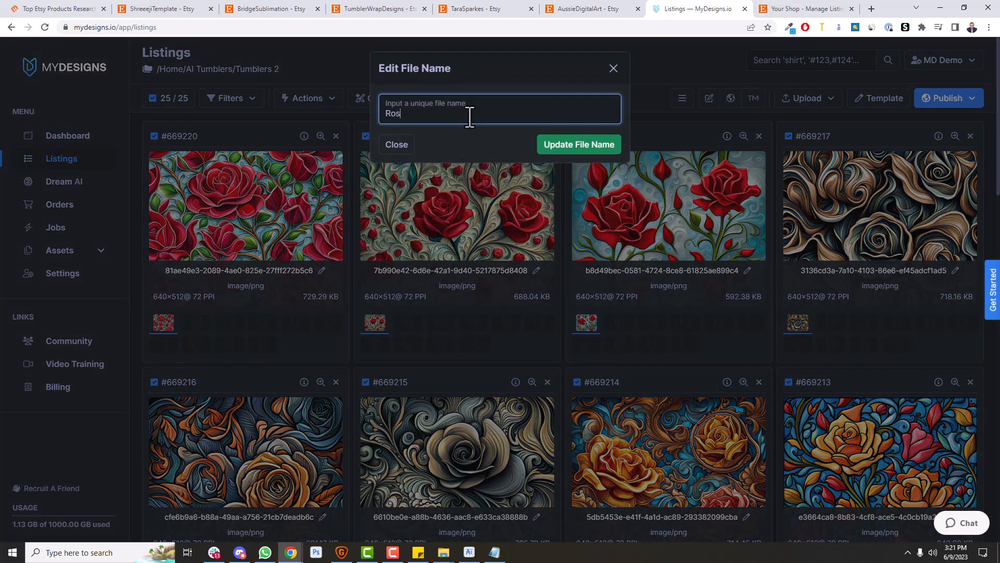
pyautogui.click(569, 143)
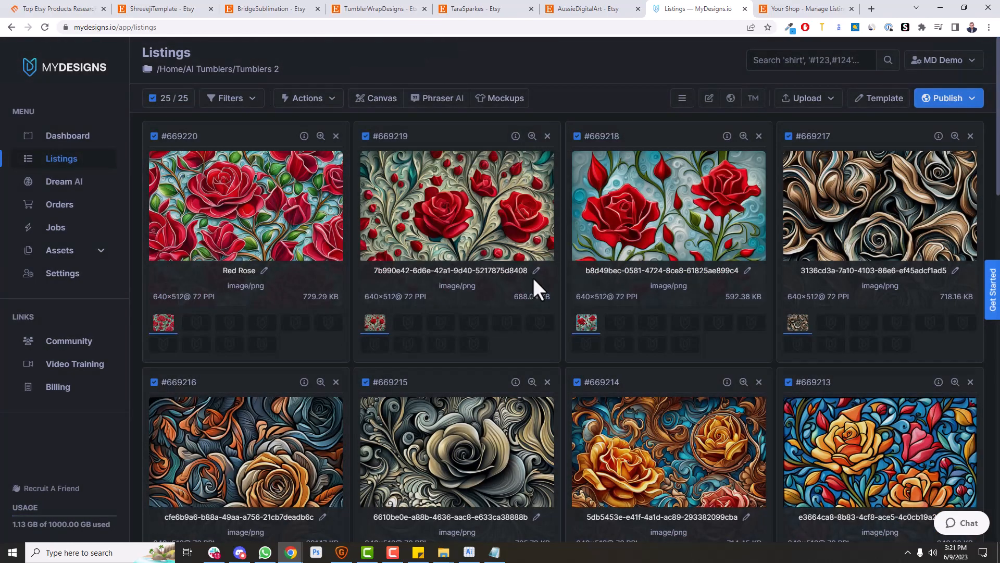
pyautogui.click(536, 270)
pyautogui.write('Red Rose')
pyautogui.click(573, 144)
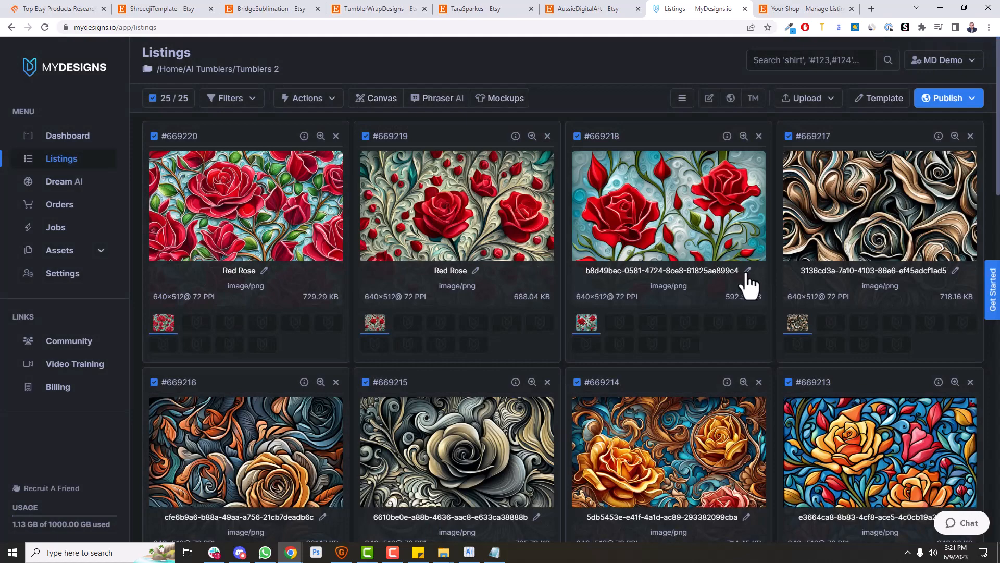
pyautogui.click(748, 270)
pyautogui.write('Red Rose')
pyautogui.click(577, 146)
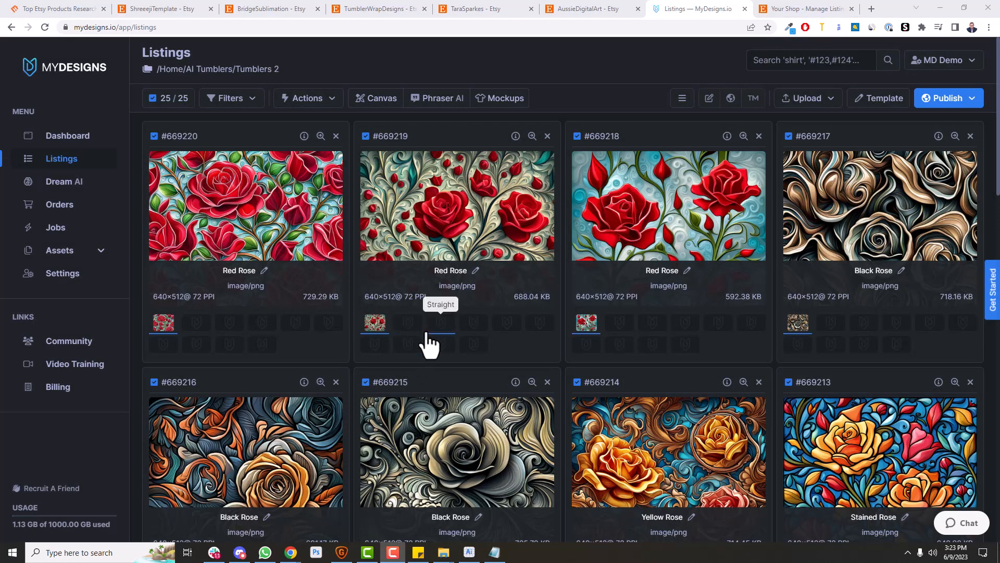
pyautogui.click(516, 136)
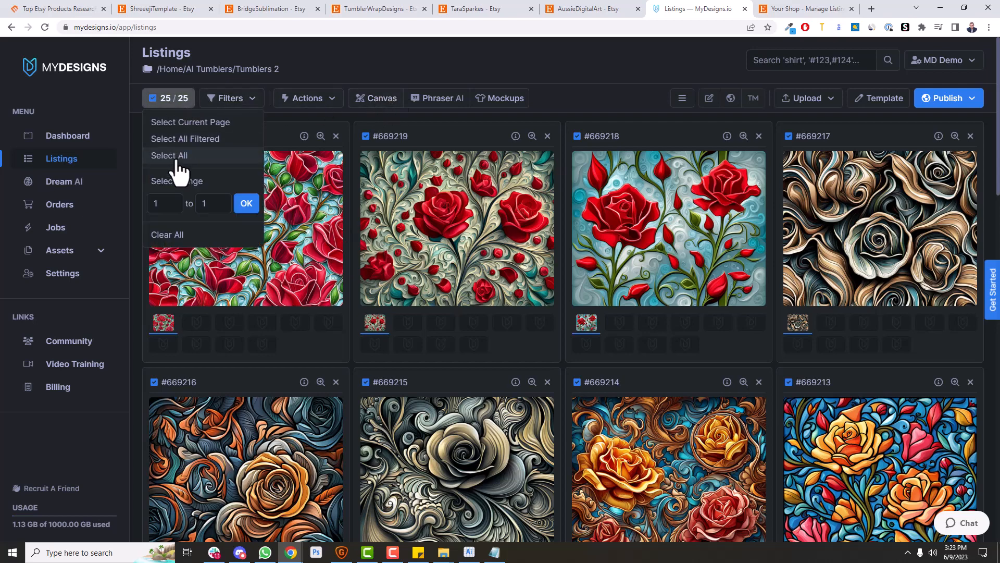
# Step: Vectorize the images of all selected listings, using Default Image as the input slot and Vector Image as the output slot
pyautogui.click(382, 99)
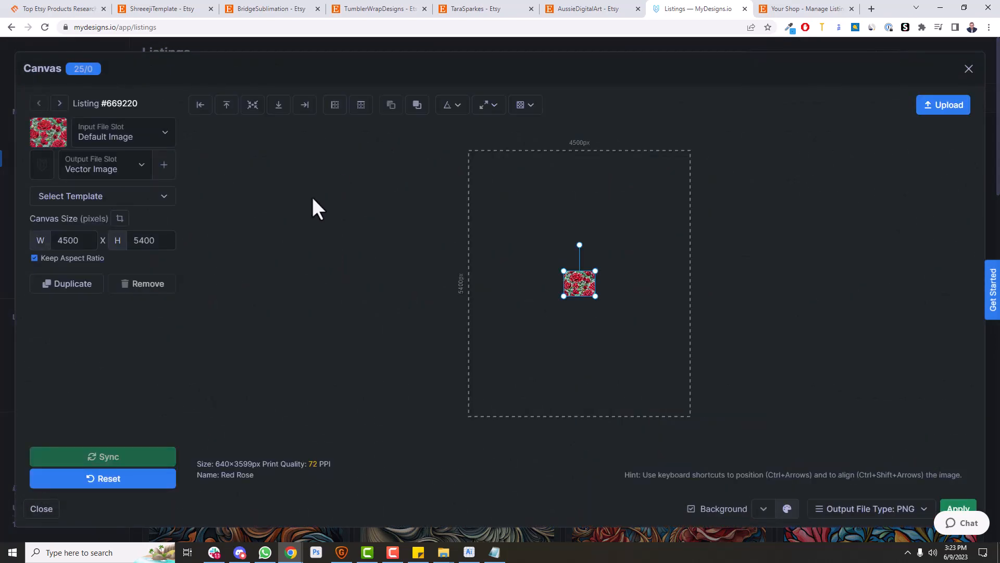
pyautogui.click(968, 69)
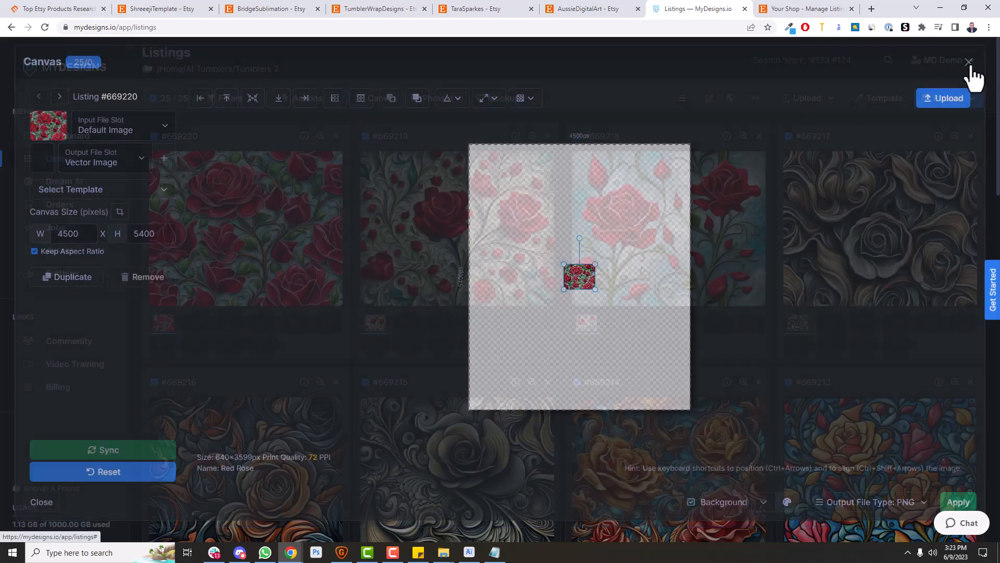
pyautogui.moveTo(323, 104)
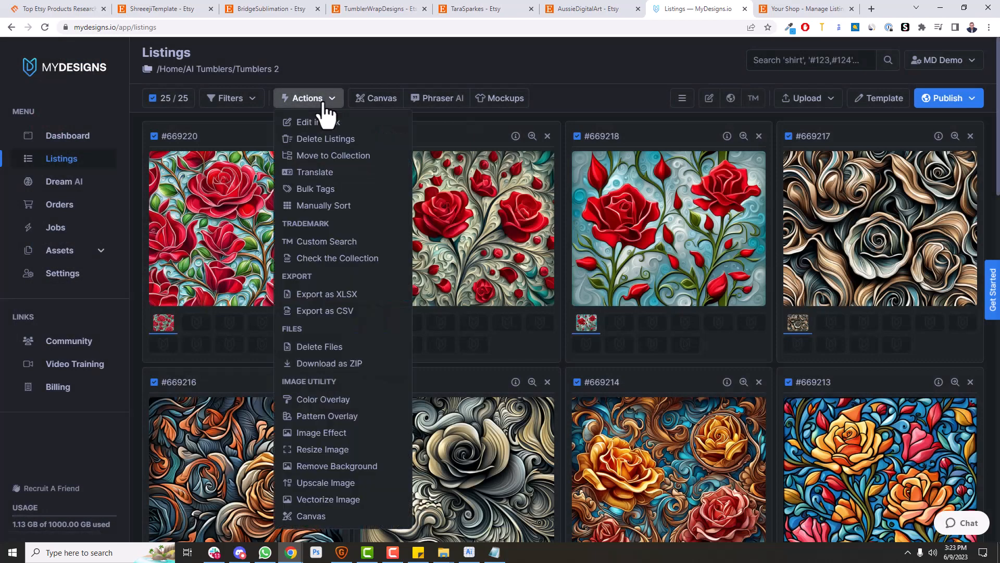
pyautogui.click(333, 499)
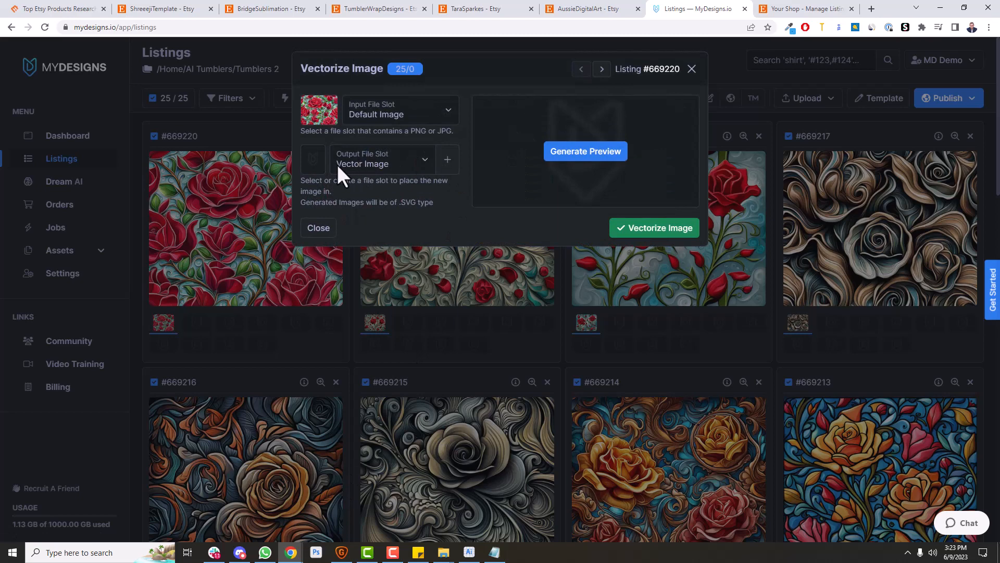
pyautogui.click(351, 164)
pyautogui.click(371, 205)
pyautogui.click(671, 229)
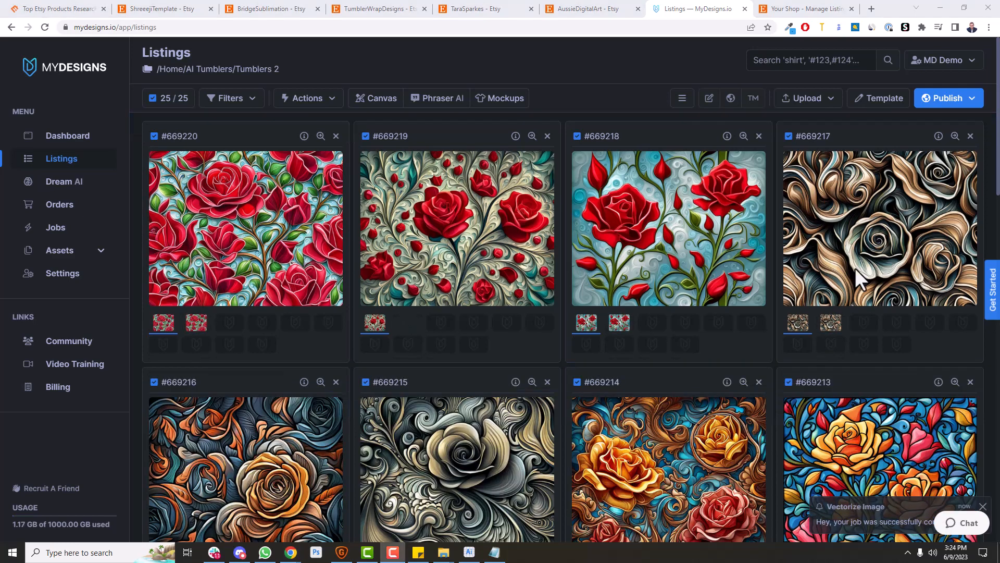
# Step: Compare the Vector Image and Default Image versions of the listings by switching the displayed file slot back and forth
pyautogui.click(196, 323)
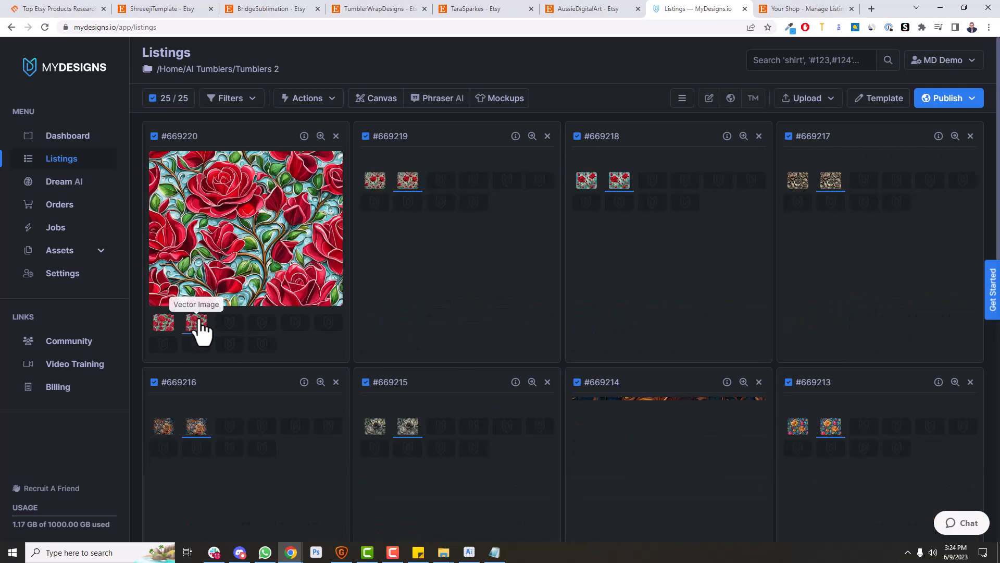
pyautogui.click(164, 323)
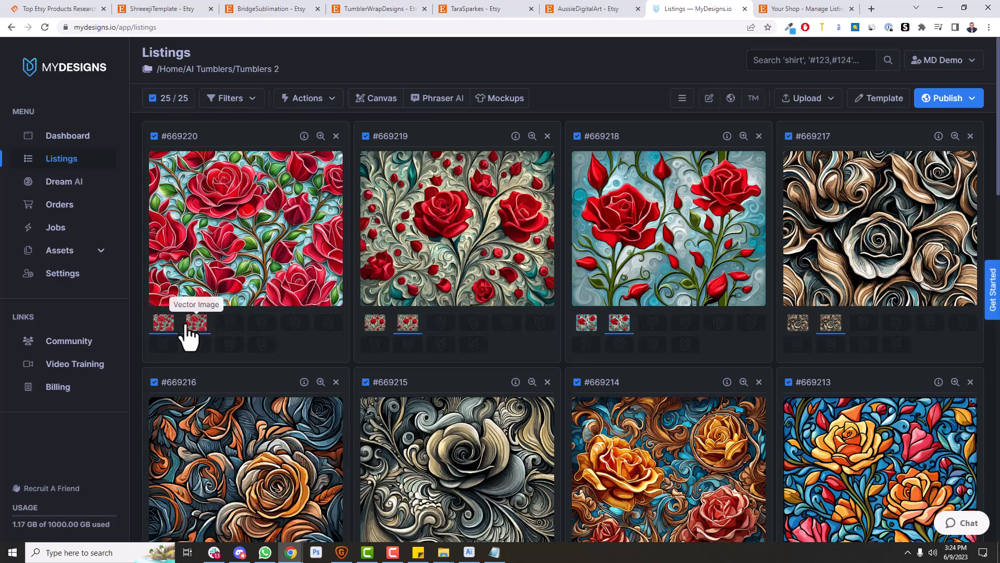
pyautogui.click(191, 324)
pyautogui.click(171, 323)
pyautogui.click(193, 325)
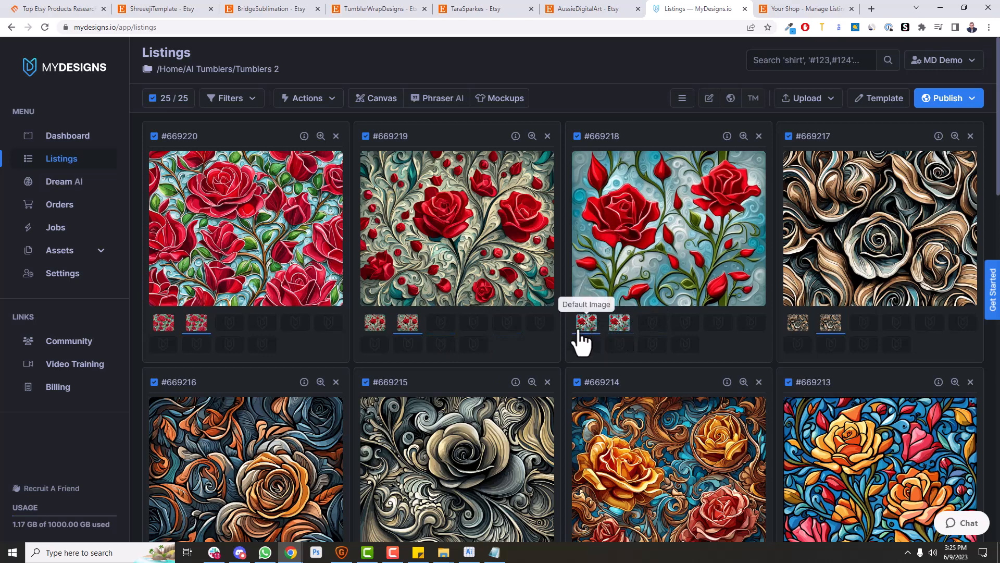
pyautogui.click(163, 324)
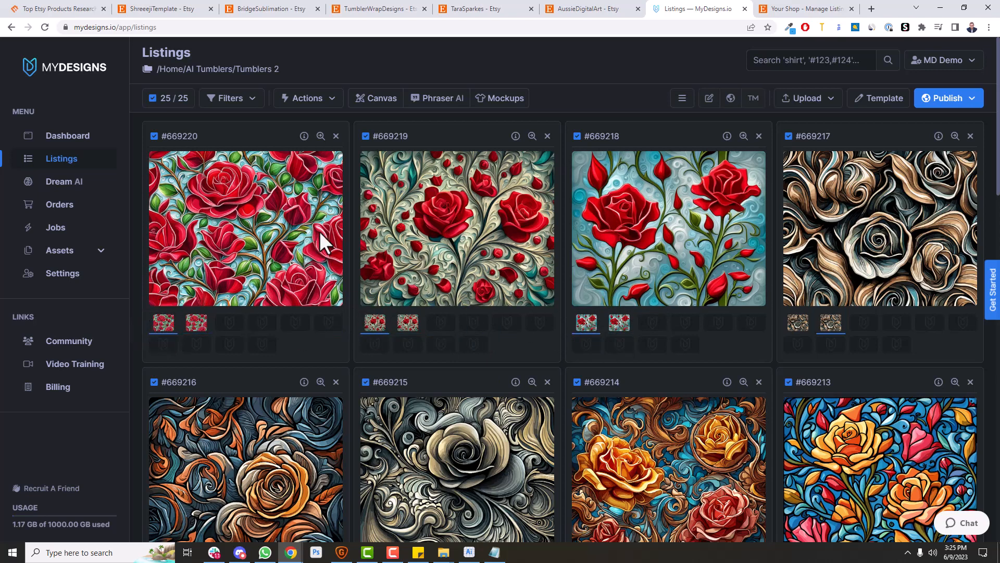
# Step: Load the Vector Image into the Canvas editor, turn off Keep Aspect Ratio and set the canvas size to 2790 x 2460 pixels
pyautogui.click(388, 107)
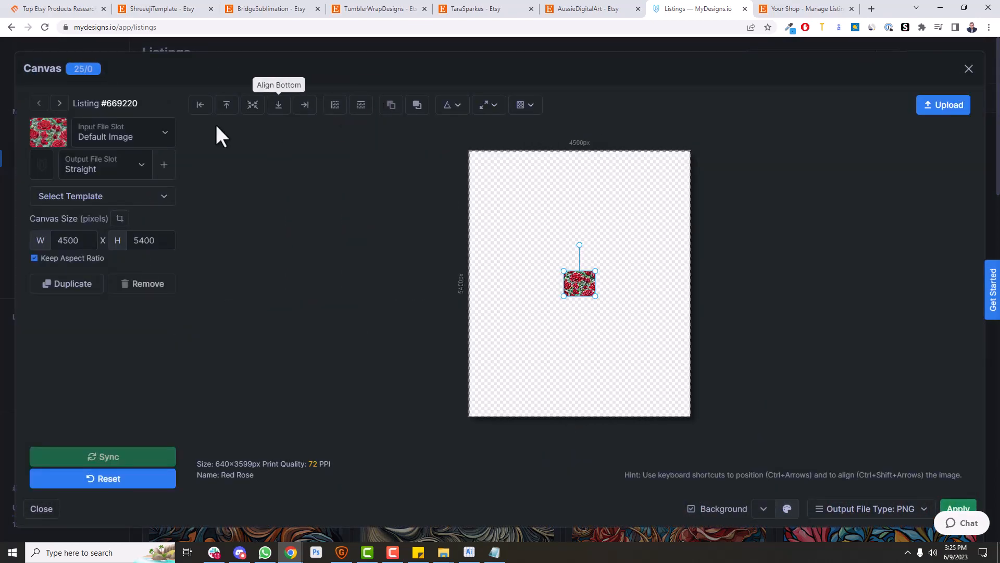
pyautogui.click(122, 135)
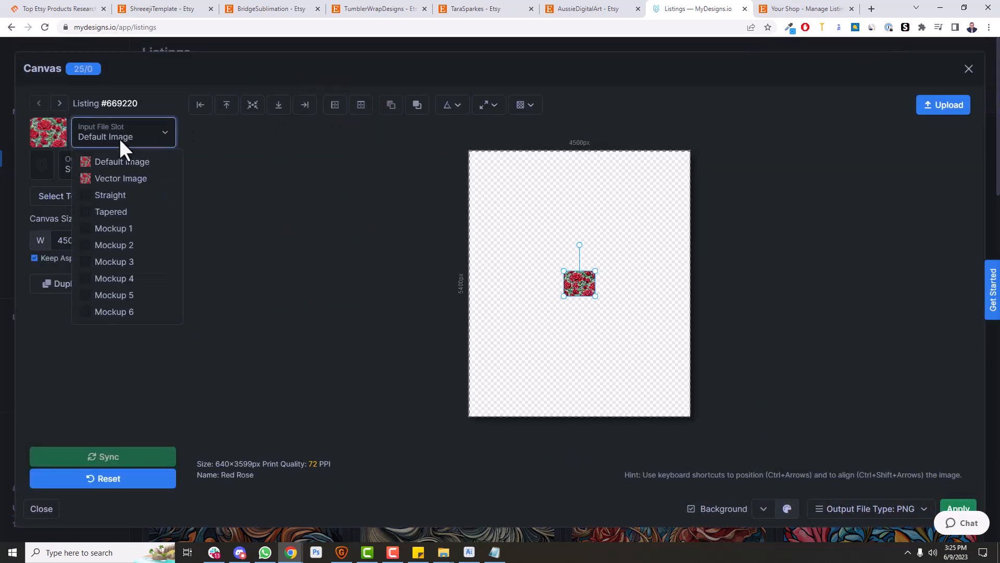
pyautogui.click(120, 180)
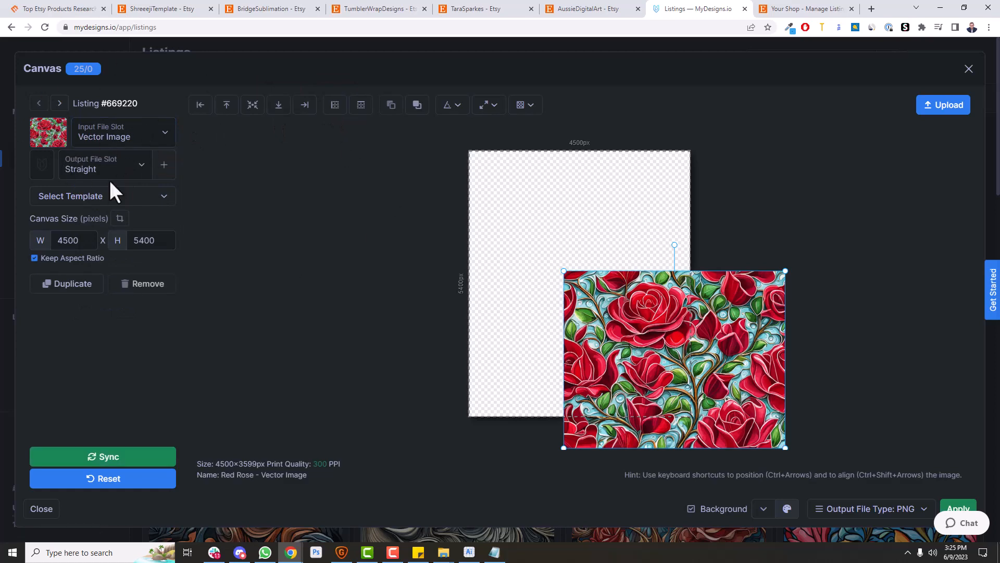
pyautogui.click(36, 258)
pyautogui.click(91, 242)
pyautogui.doubleClick(91, 242)
pyautogui.write('2790')
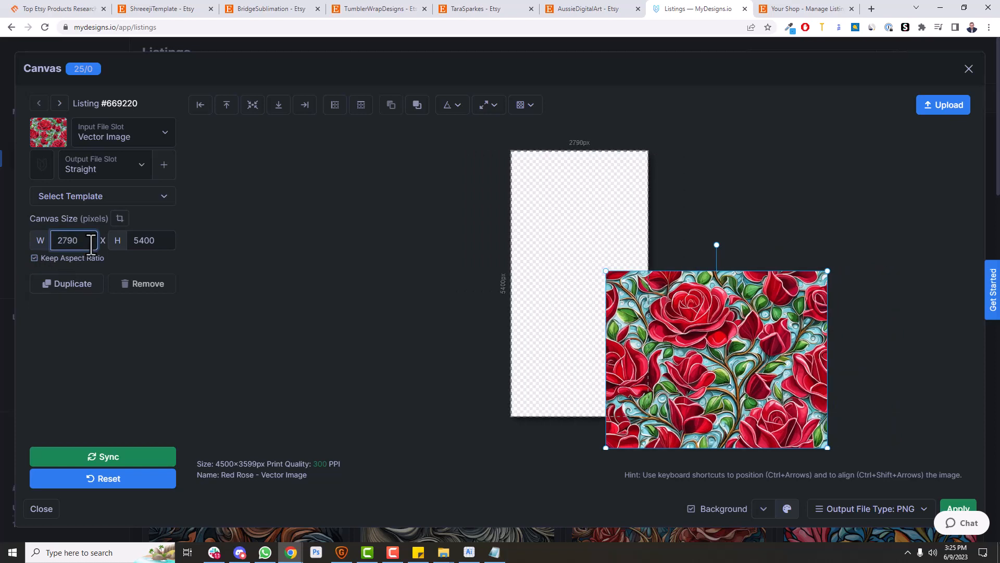
pyautogui.press('Tab')
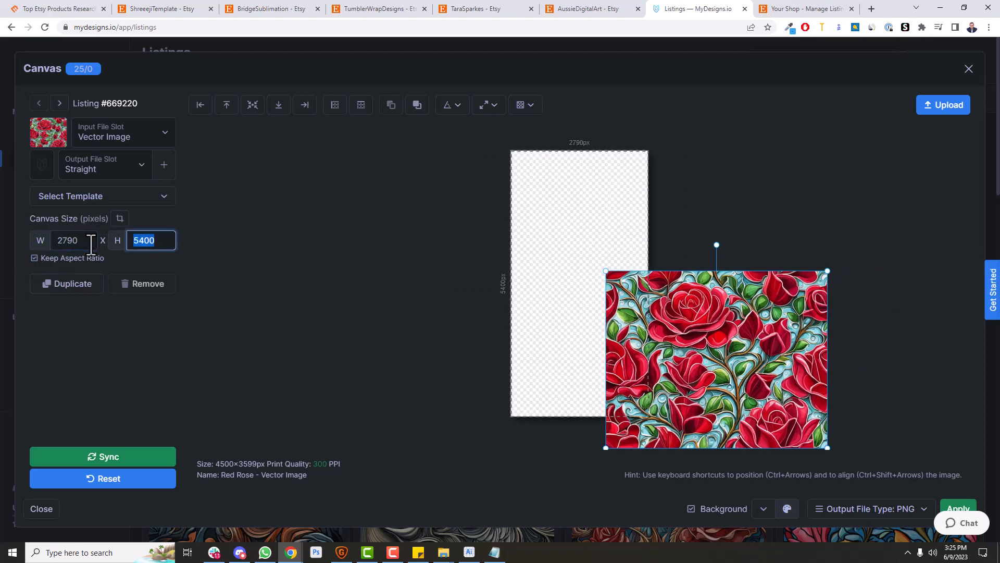
pyautogui.write('2460')
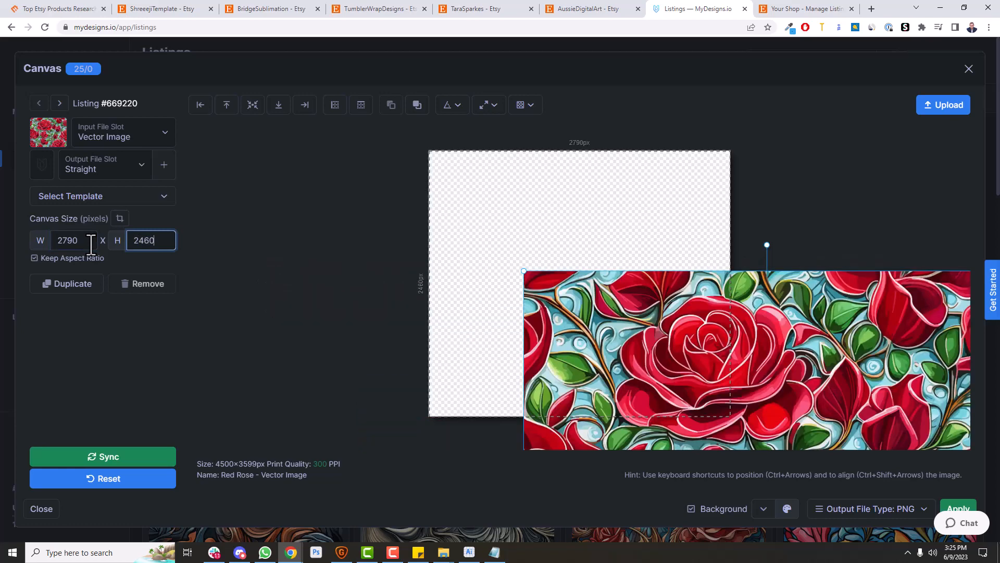
# Step: Scale the red rose vector image to about 3125 px wide so it covers the whole canvas, and align it to the centre
pyautogui.moveTo(619, 371); pyautogui.dragTo(516, 280)
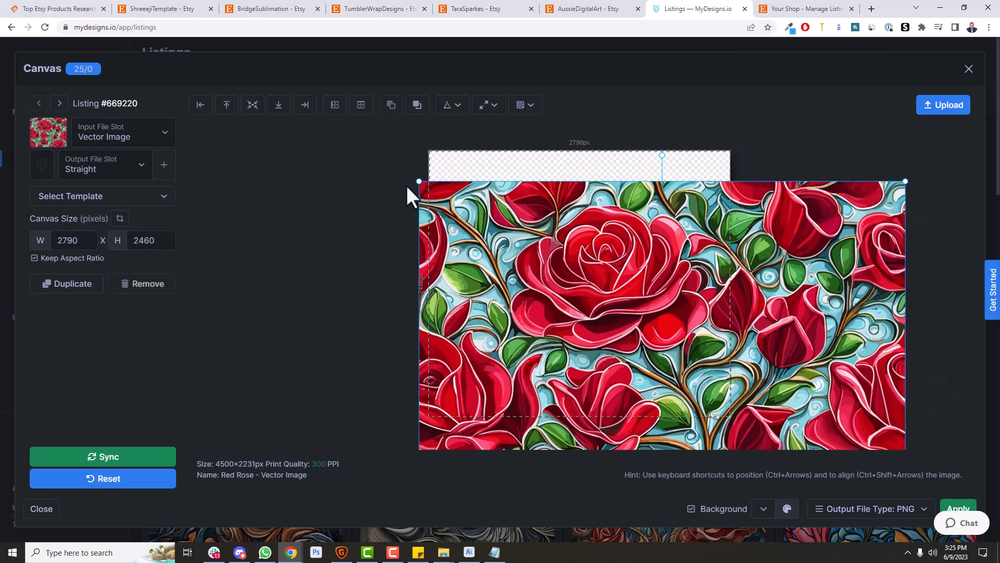
pyautogui.moveTo(417, 181); pyautogui.dragTo(517, 176)
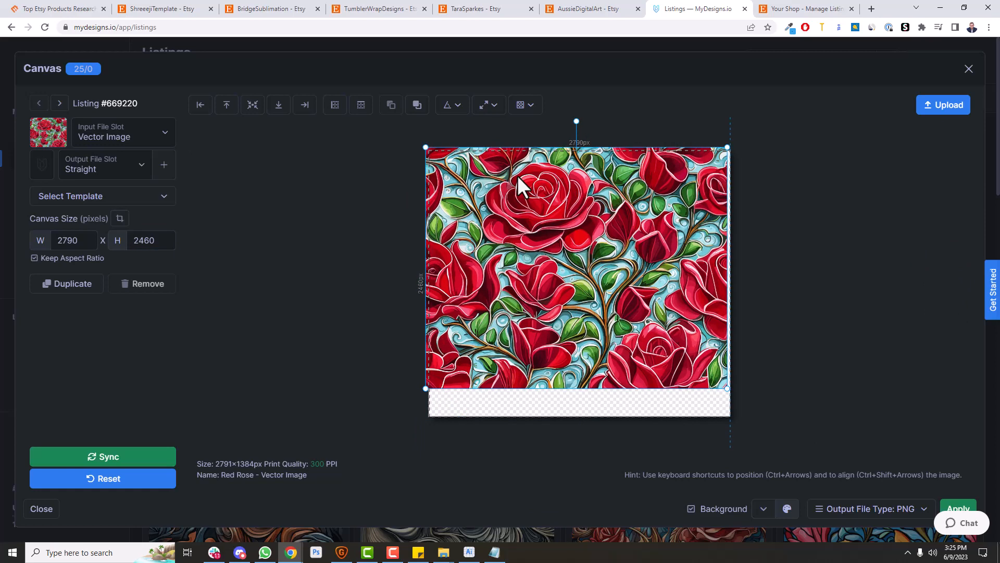
pyautogui.moveTo(728, 389); pyautogui.dragTo(761, 418)
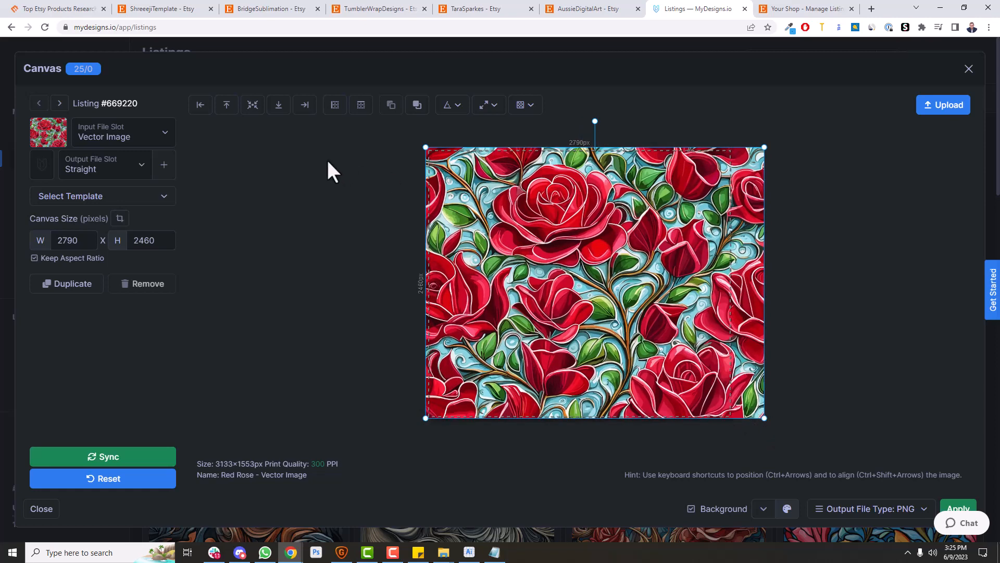
pyautogui.click(253, 106)
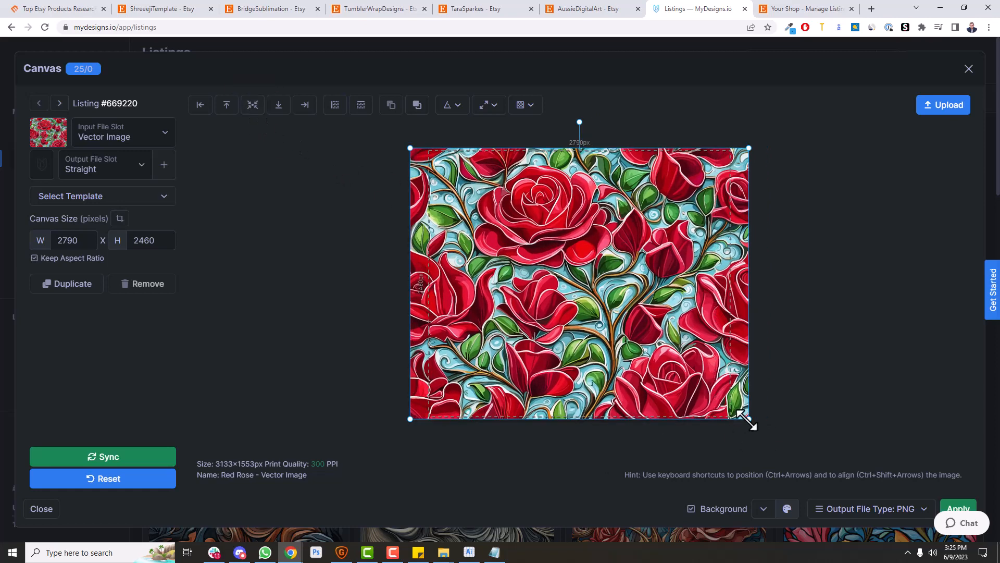
pyautogui.moveTo(749, 419); pyautogui.dragTo(747, 418)
pyautogui.click(253, 105)
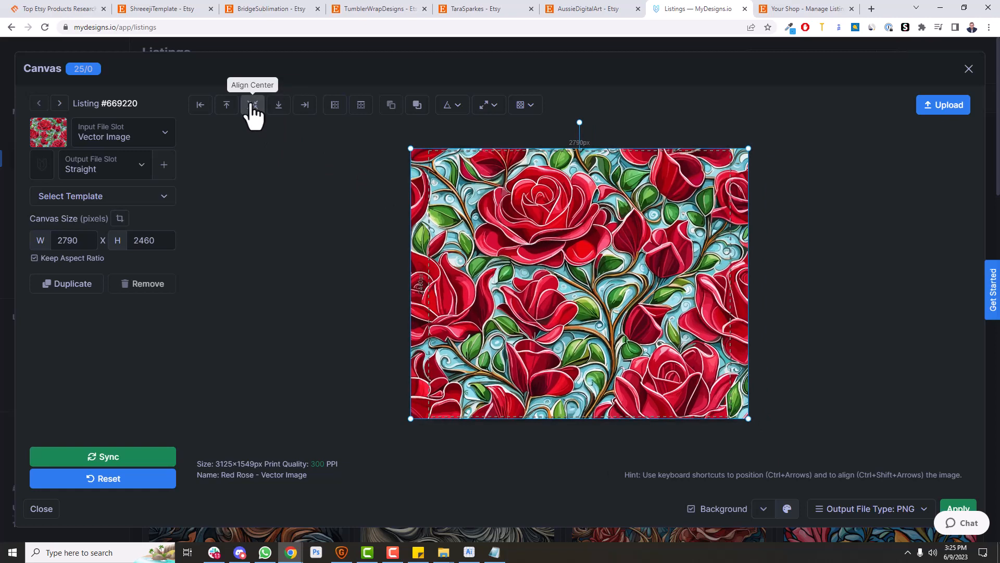
# Step: Sync the canvas layout across the listings, check it on the following ones, and apply it with Straight as the output slot
pyautogui.click(129, 457)
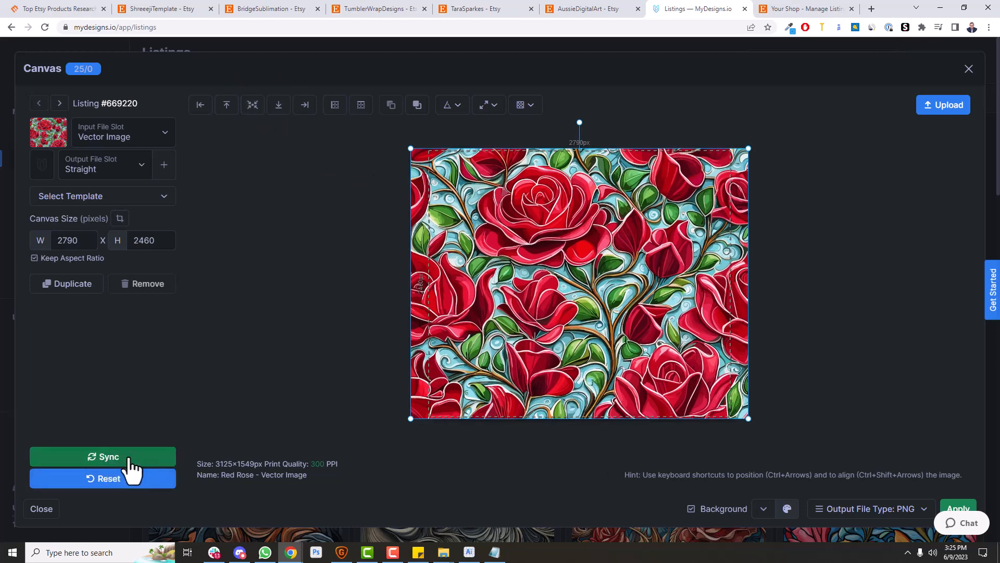
pyautogui.click(59, 103)
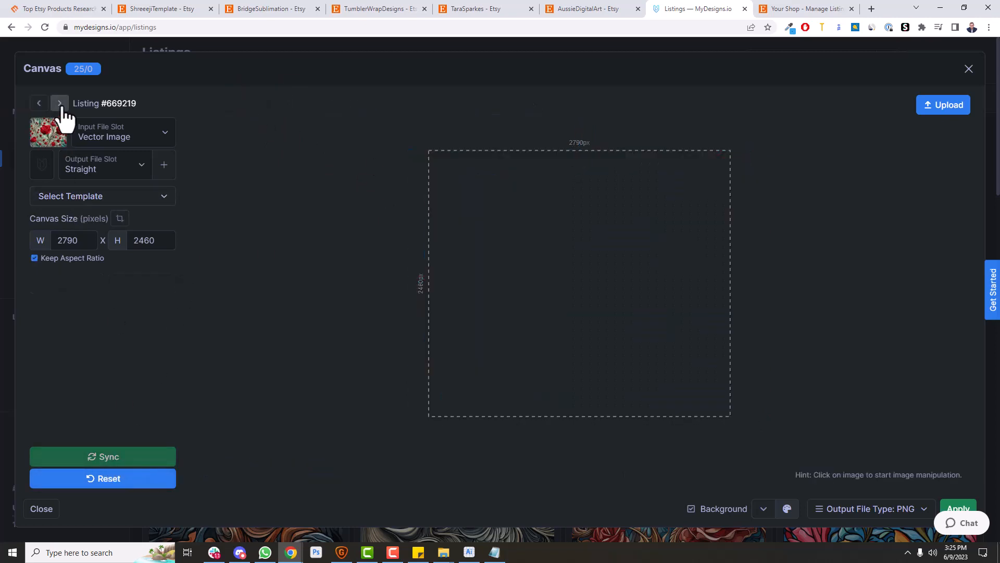
pyautogui.click(60, 104)
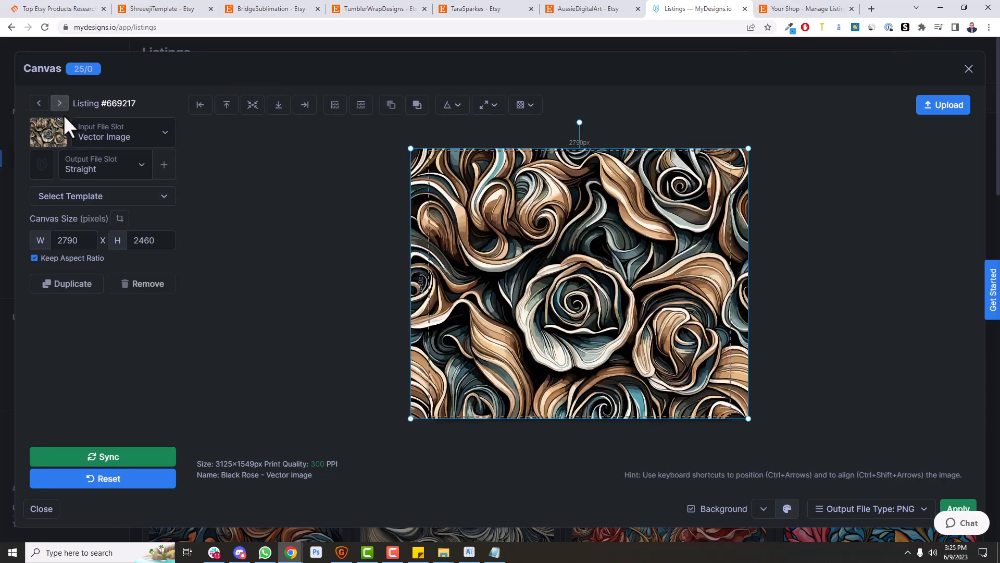
pyautogui.click(88, 169)
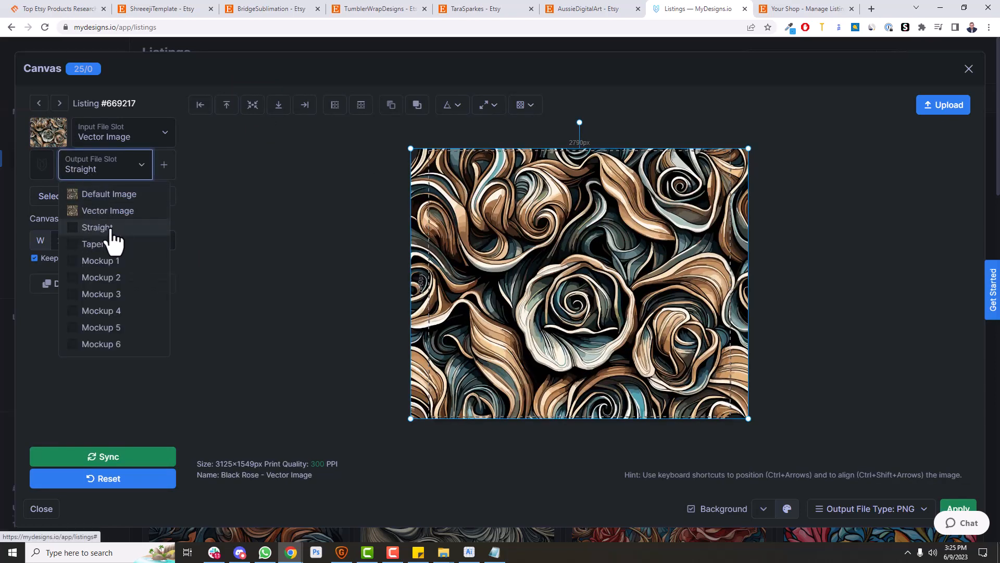
pyautogui.click(106, 230)
pyautogui.click(959, 507)
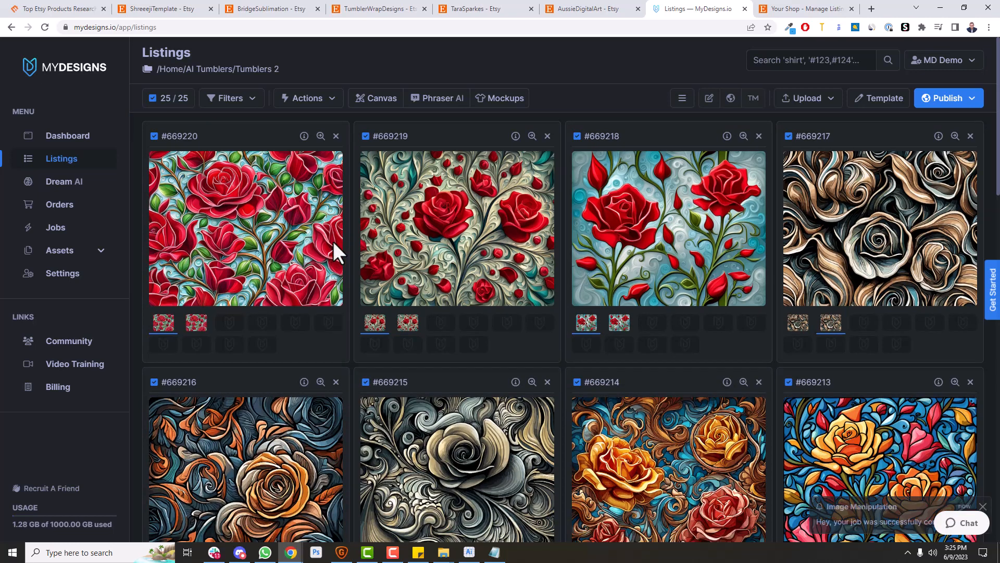
# Step: Display the Straight images of the listings and check their dimensions and resolution in the file details, hiding the details again
pyautogui.click(228, 321)
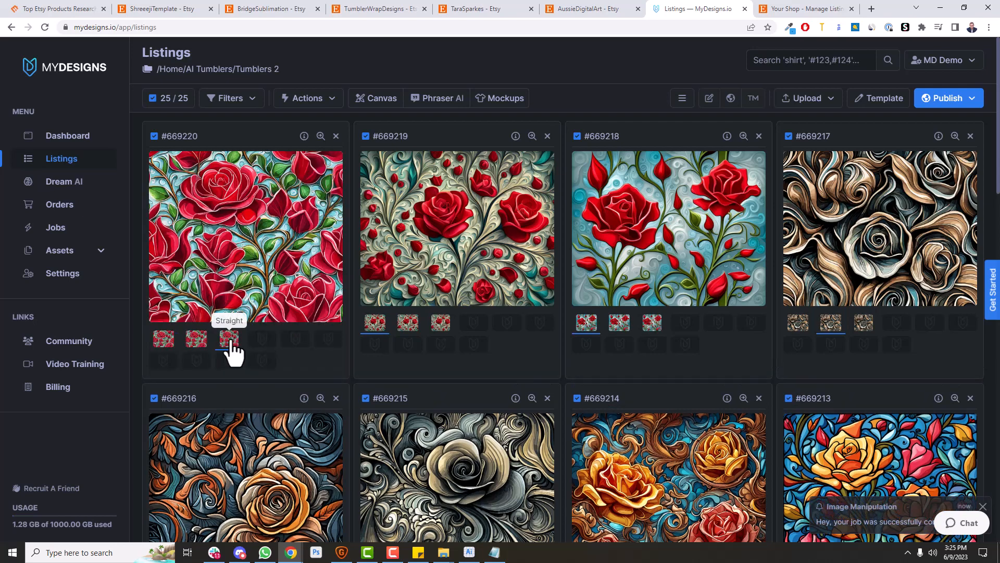
pyautogui.click(304, 136)
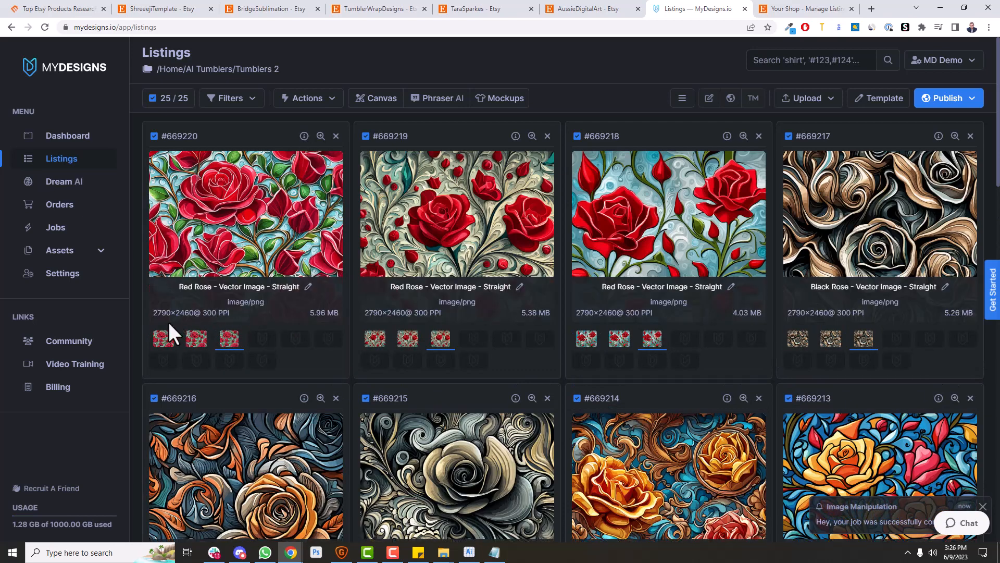
pyautogui.moveTo(152, 315); pyautogui.dragTo(172, 315)
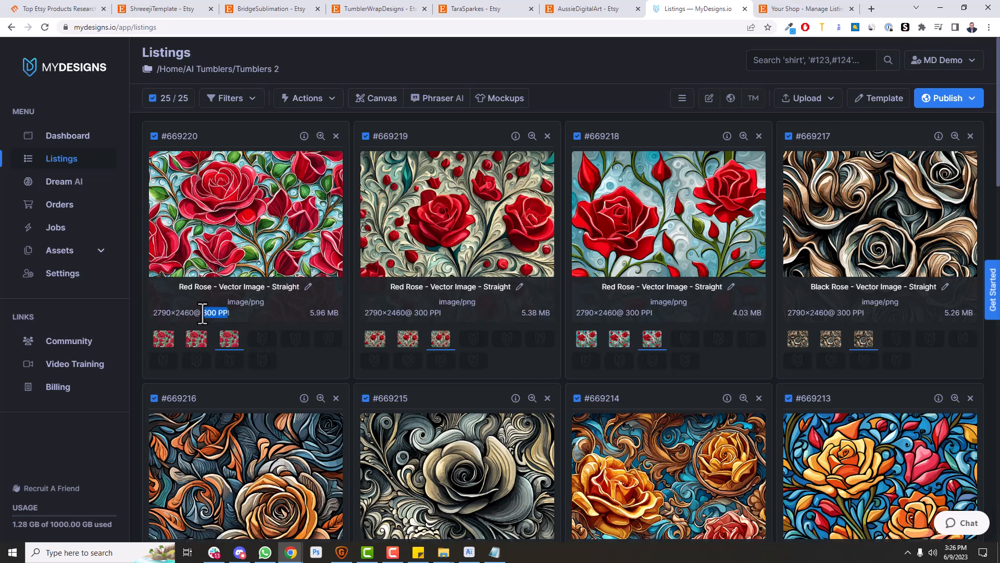
pyautogui.click(304, 138)
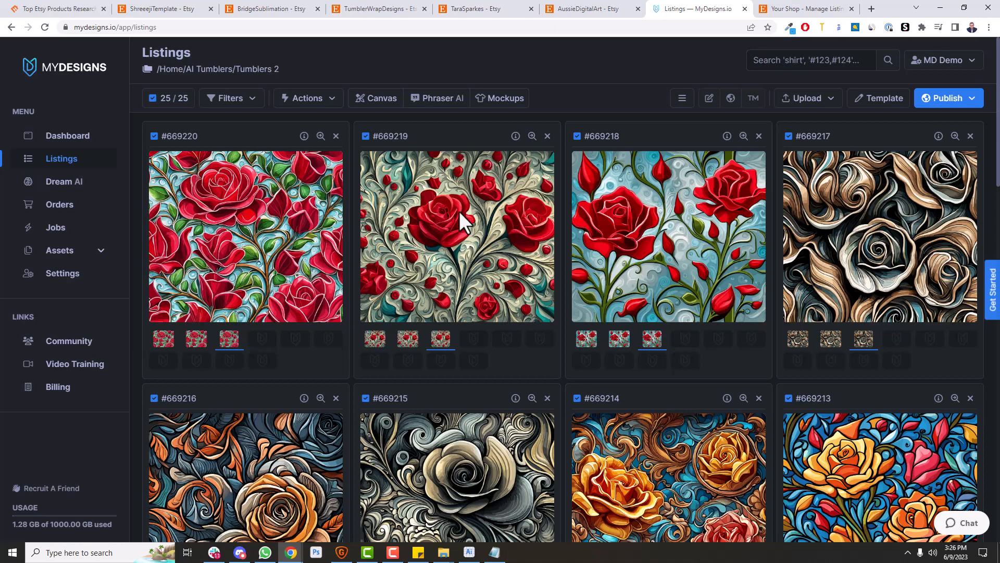
# Step: Start generating image mockups for the selected listings, choosing the Drinkware category and Straight as the input file slot
pyautogui.click(501, 100)
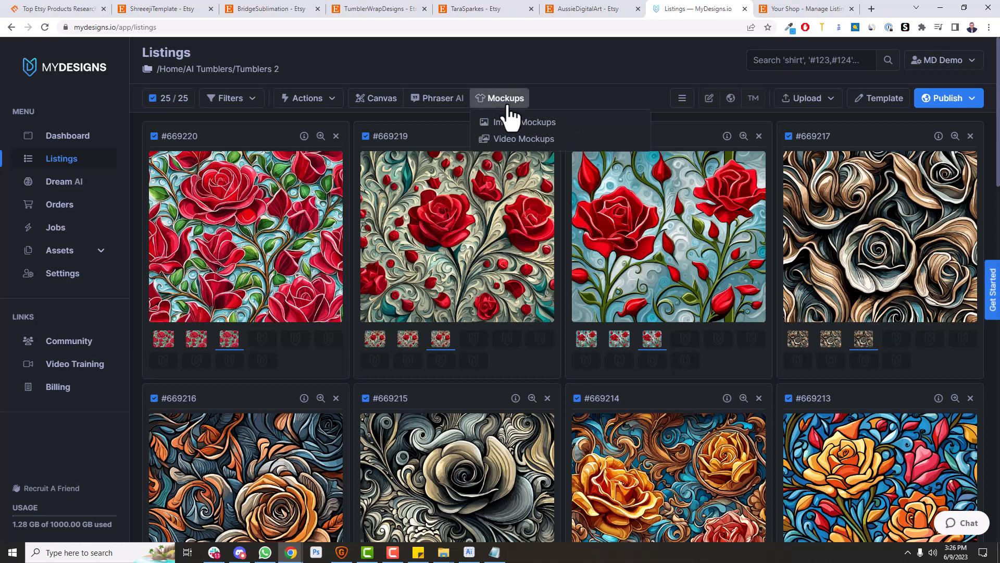
pyautogui.click(515, 125)
pyautogui.click(348, 131)
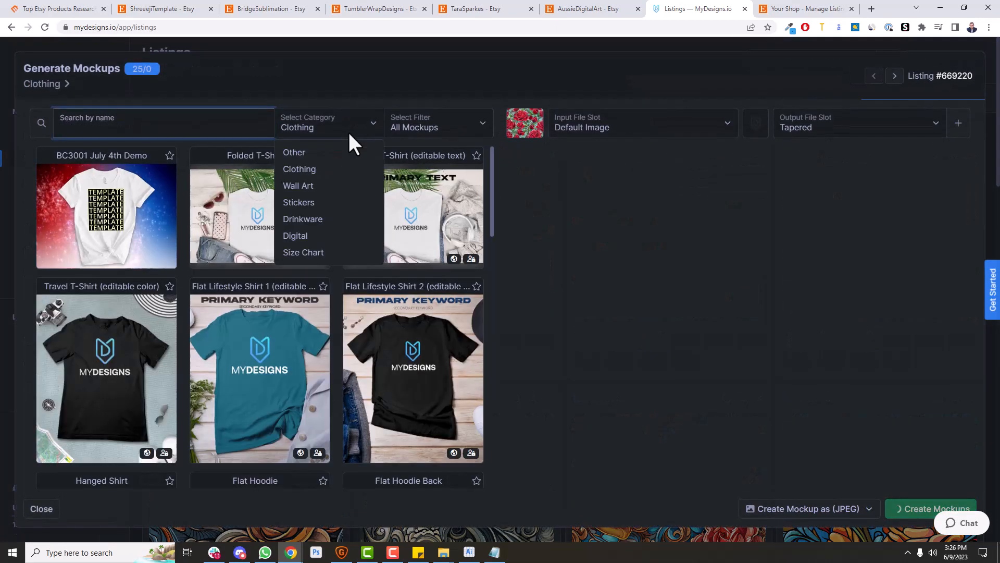
pyautogui.click(311, 221)
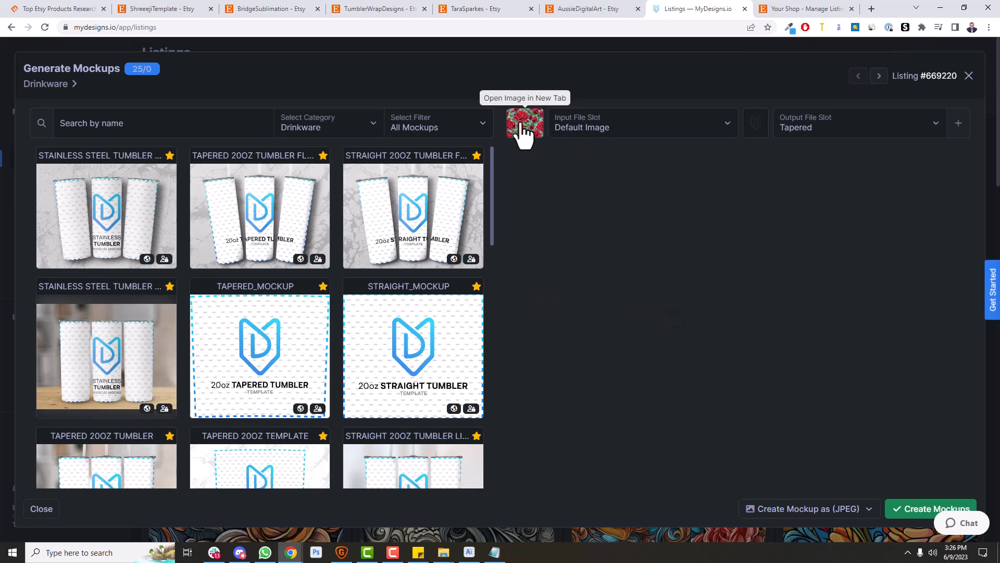
pyautogui.click(592, 127)
pyautogui.click(593, 186)
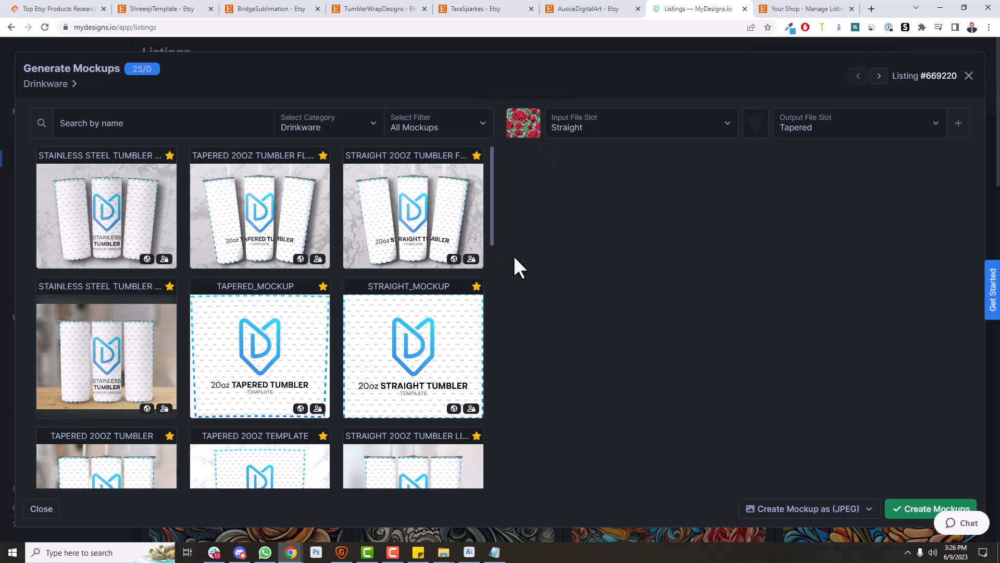
# Step: Choose the TAPERED_MOCKUP template and set the mockup output format to PNG
pyautogui.click(297, 352)
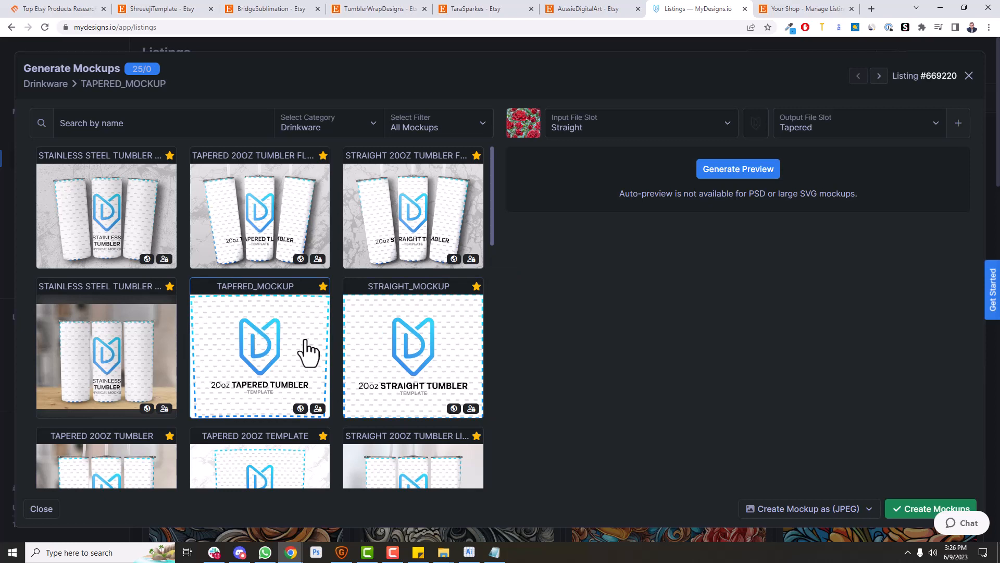
pyautogui.click(842, 512)
pyautogui.click(752, 485)
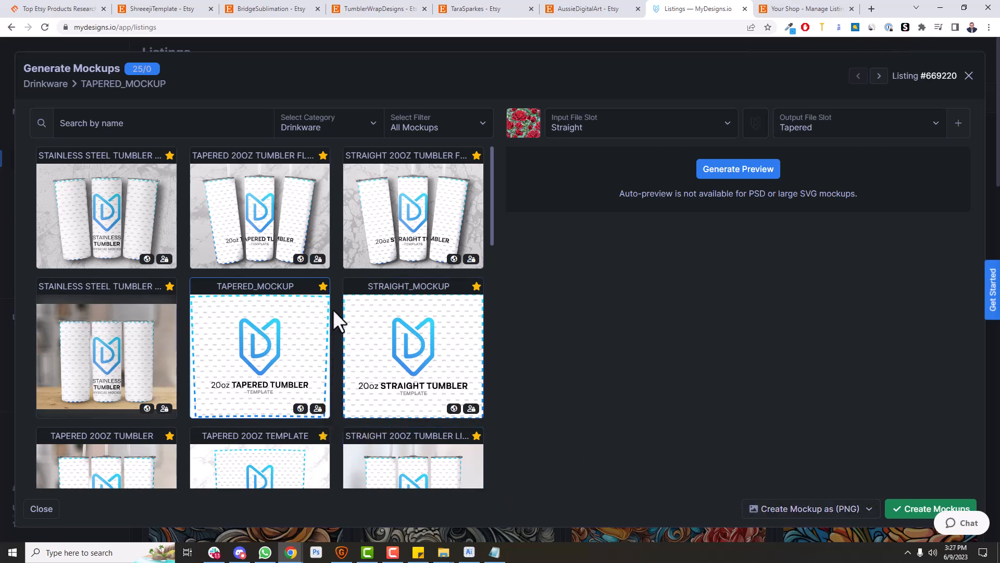
# Step: Set Tapered as the output file slot and create the tapered mockups for the selected listings
pyautogui.click(833, 130)
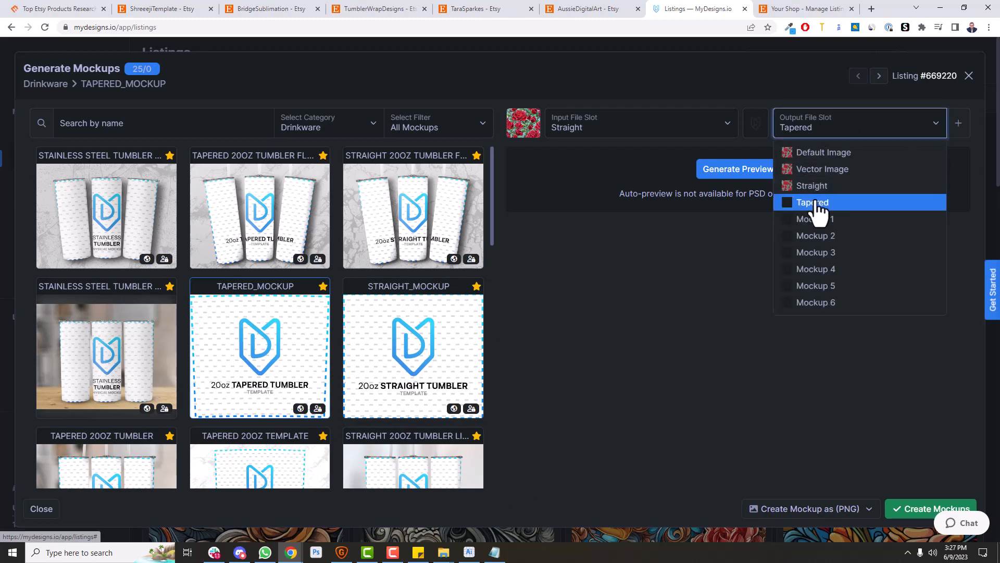
pyautogui.click(814, 201)
pyautogui.click(909, 506)
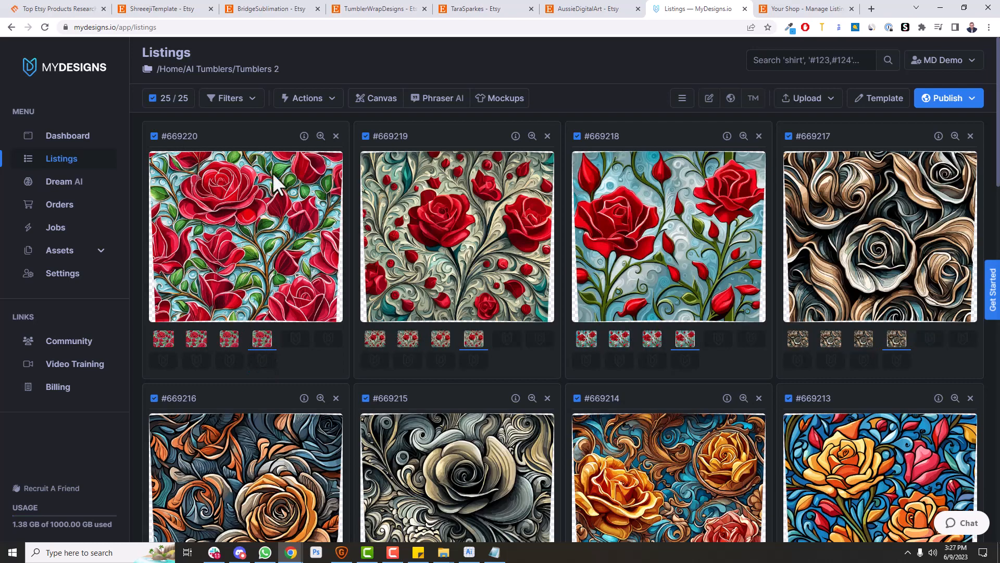
# Step: Compare the Tapered and Straight images of the listings, ending with the Straight images displayed
pyautogui.scroll(-3, 592, 306)
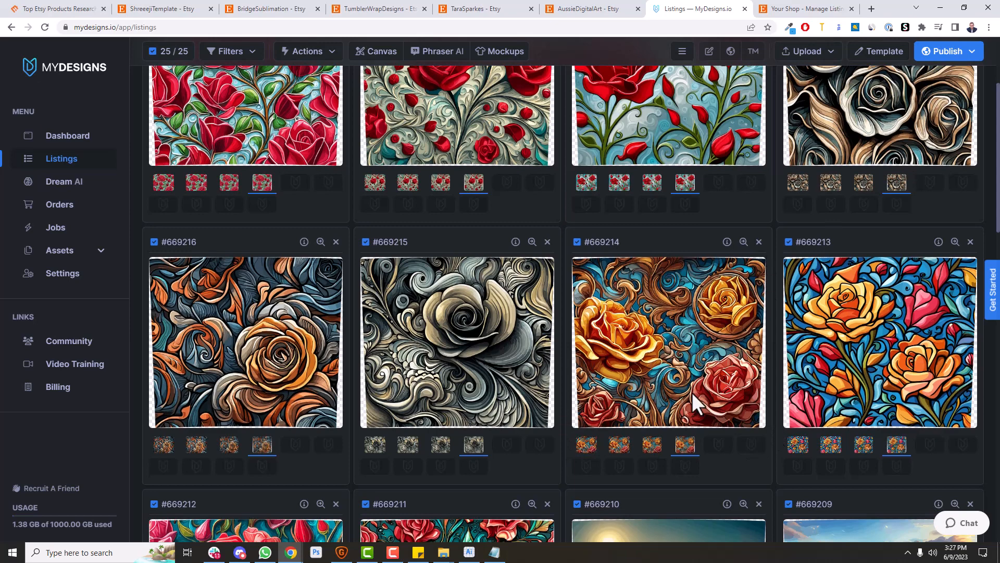
pyautogui.click(651, 445)
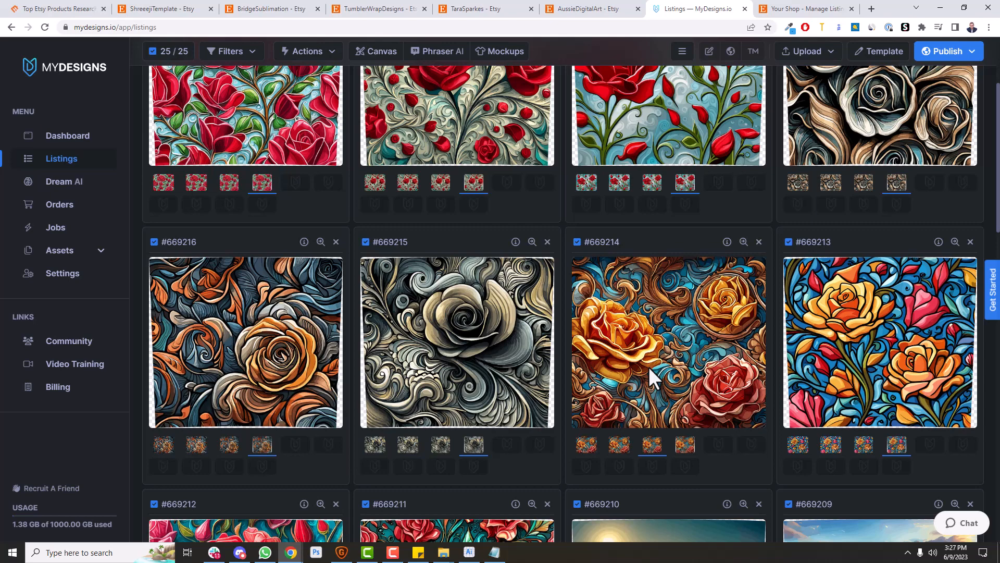
pyautogui.click(681, 448)
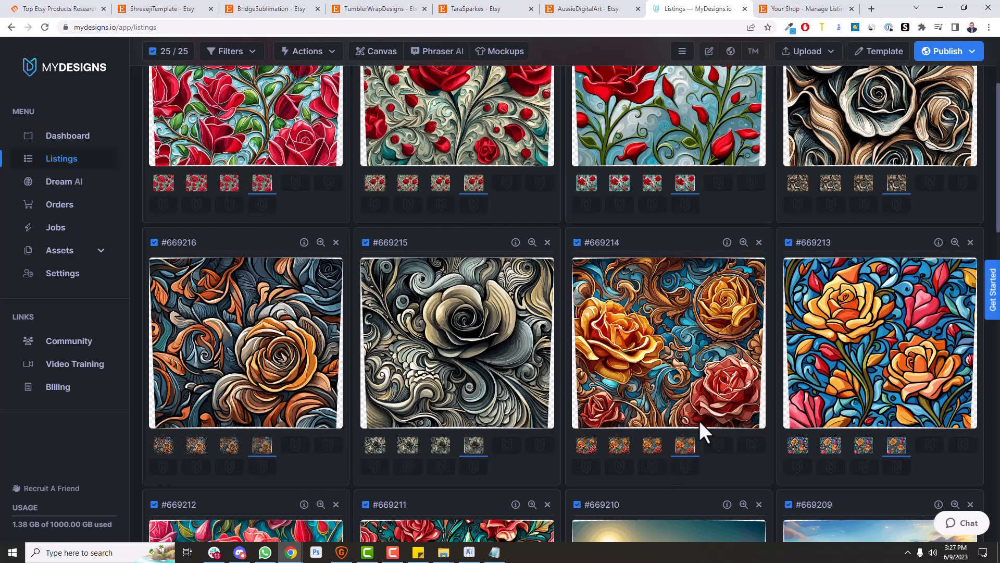
pyautogui.scroll(3, 688, 422)
pyautogui.click(231, 344)
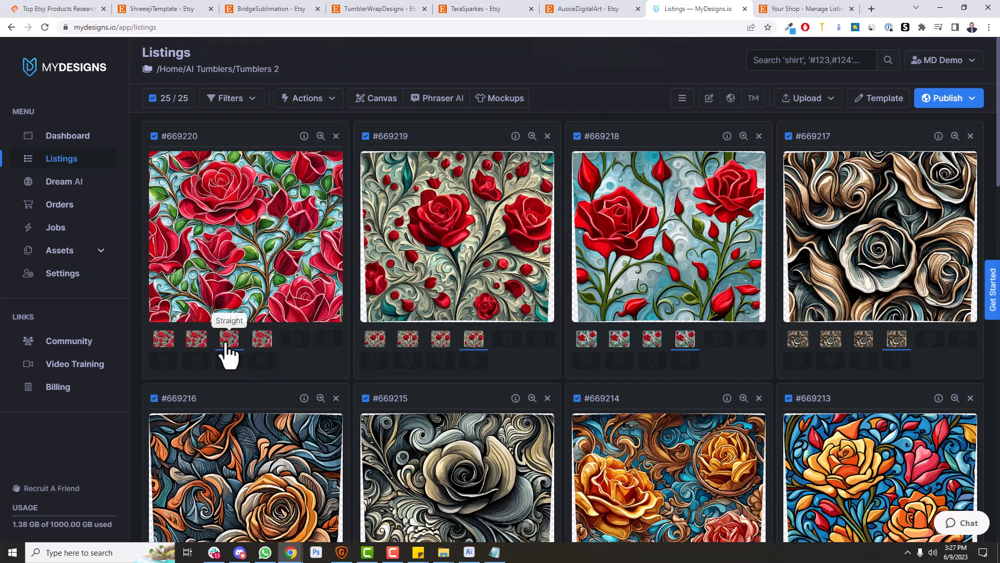
# Step: Create Drinkware image mockups with the STAINLESS STEEL TUMBLER LIFESTYLE 01 template, using Straight as input slot and Mockup 1 as output
pyautogui.click(496, 101)
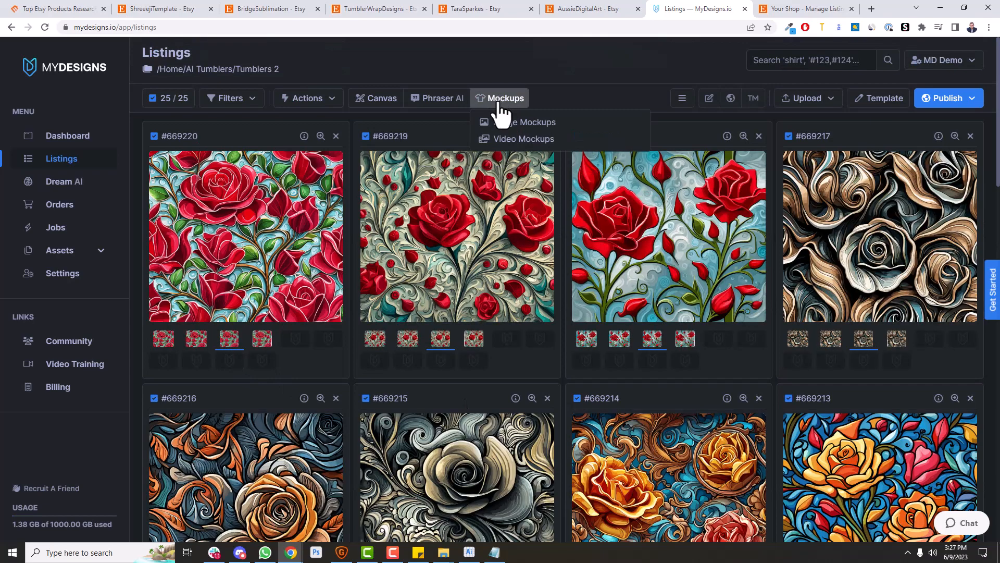
pyautogui.click(503, 124)
pyautogui.click(349, 127)
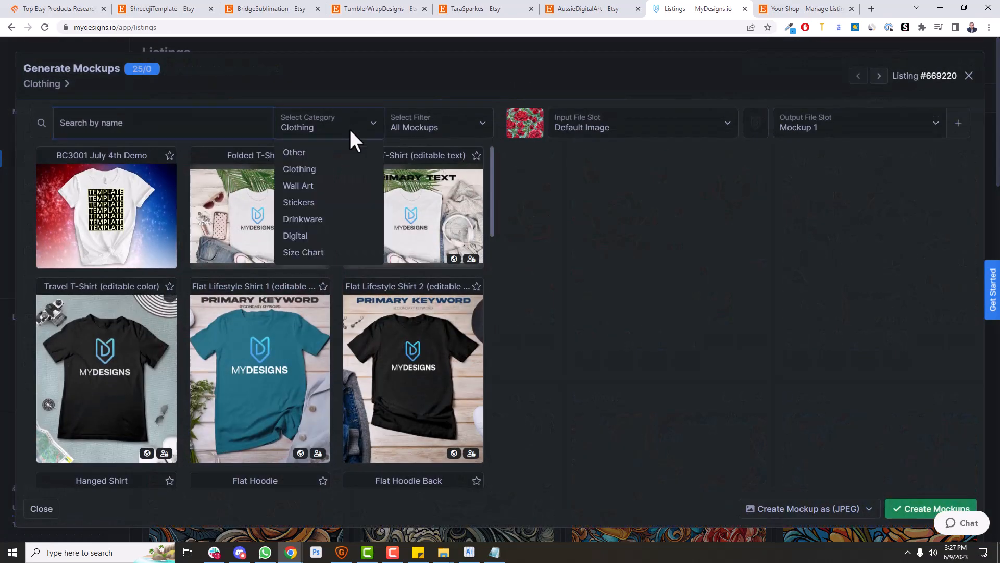
pyautogui.click(327, 218)
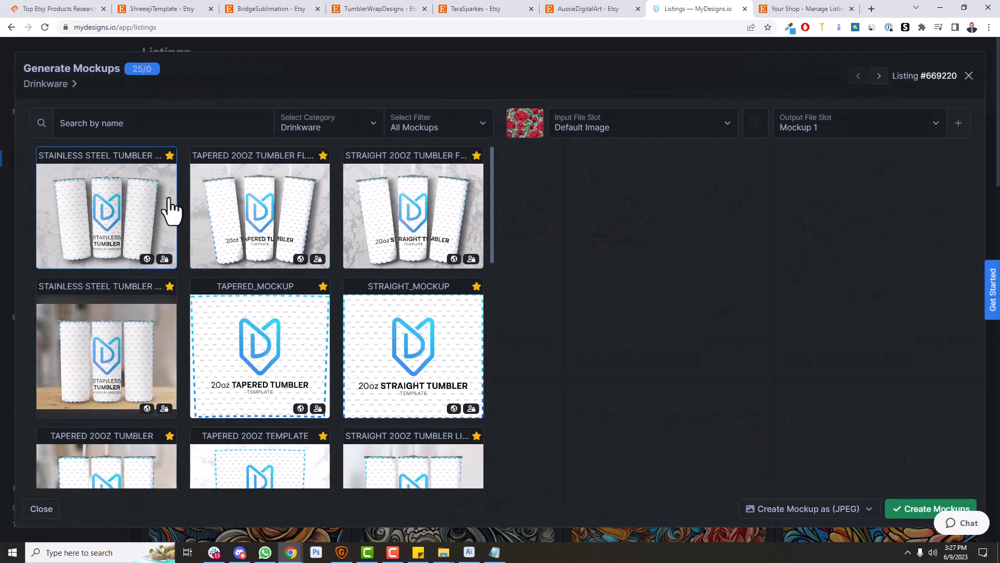
pyautogui.click(110, 348)
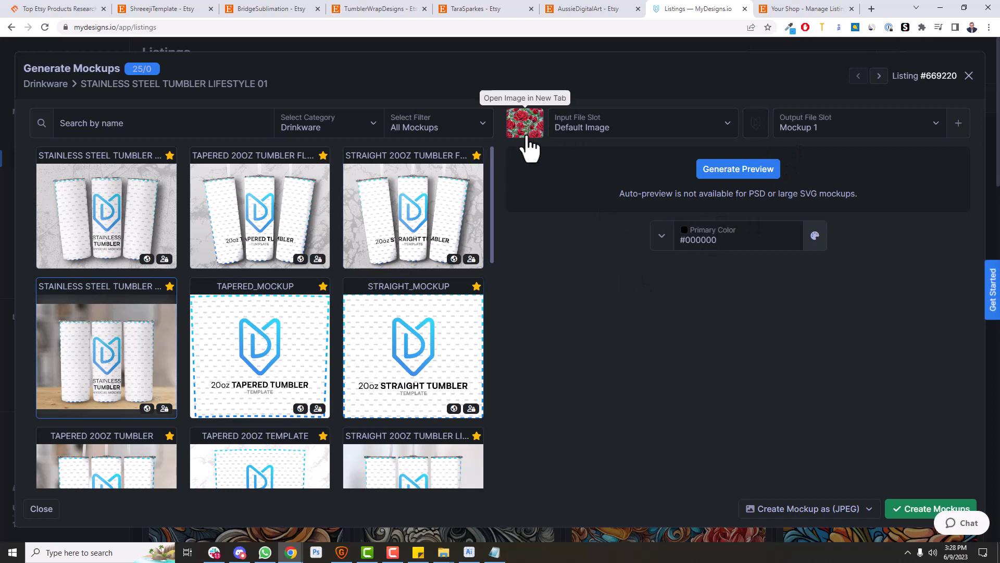
pyautogui.click(586, 125)
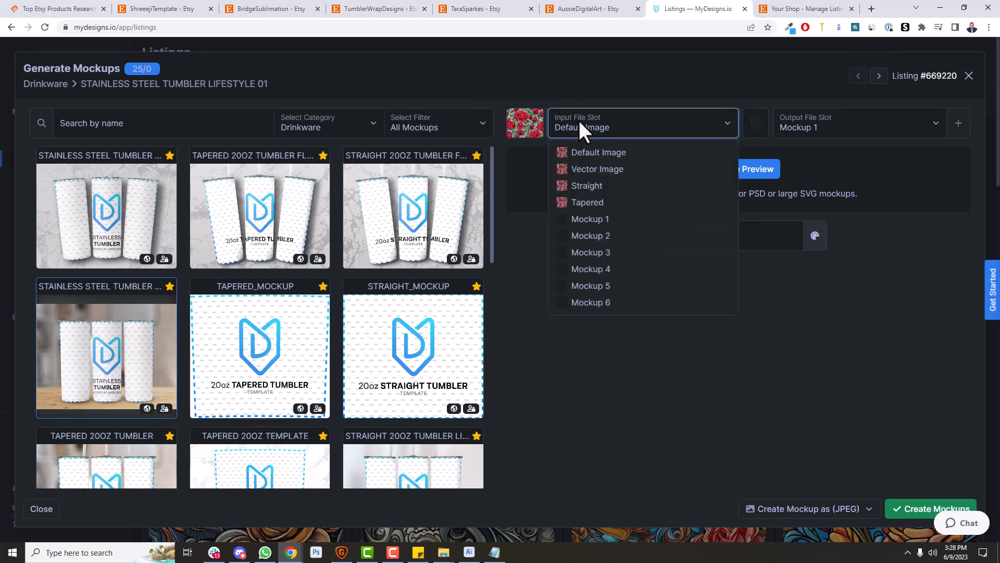
pyautogui.click(593, 186)
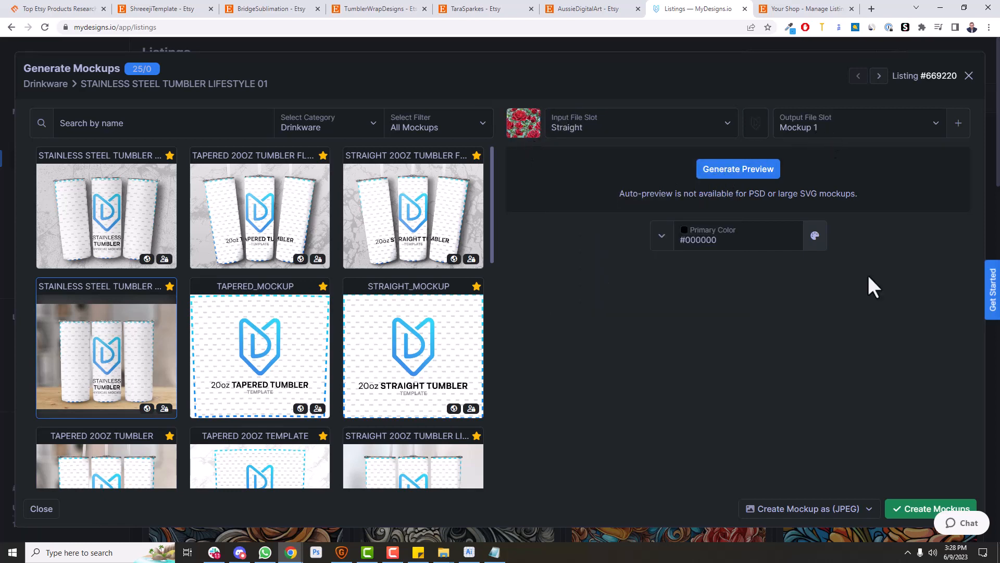
pyautogui.click(907, 506)
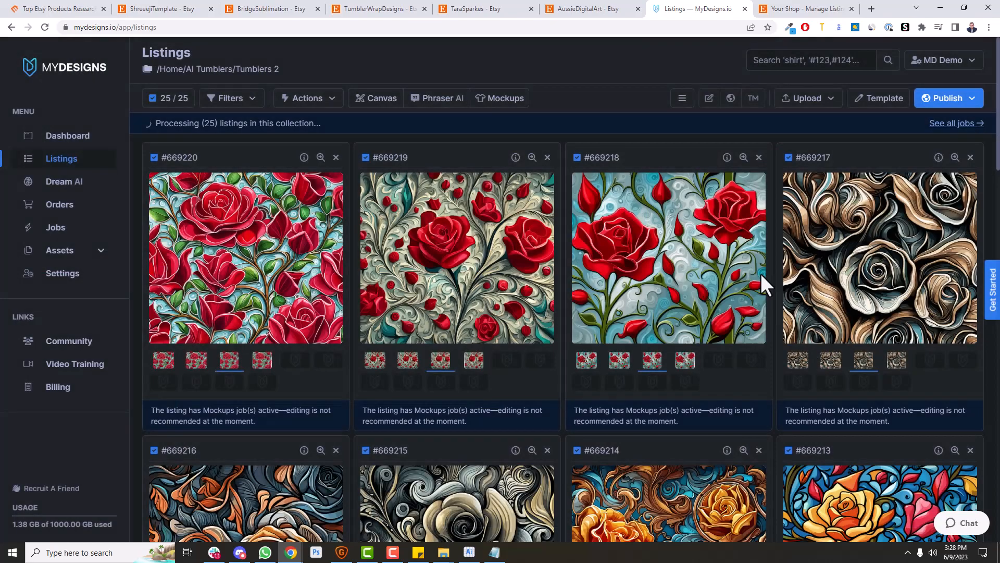
# Step: Start another set of image mockups in the Drinkware category with the STRAIGHT 20OZ TUMBLER FLATLAY template
pyautogui.click(493, 100)
pyautogui.click(498, 123)
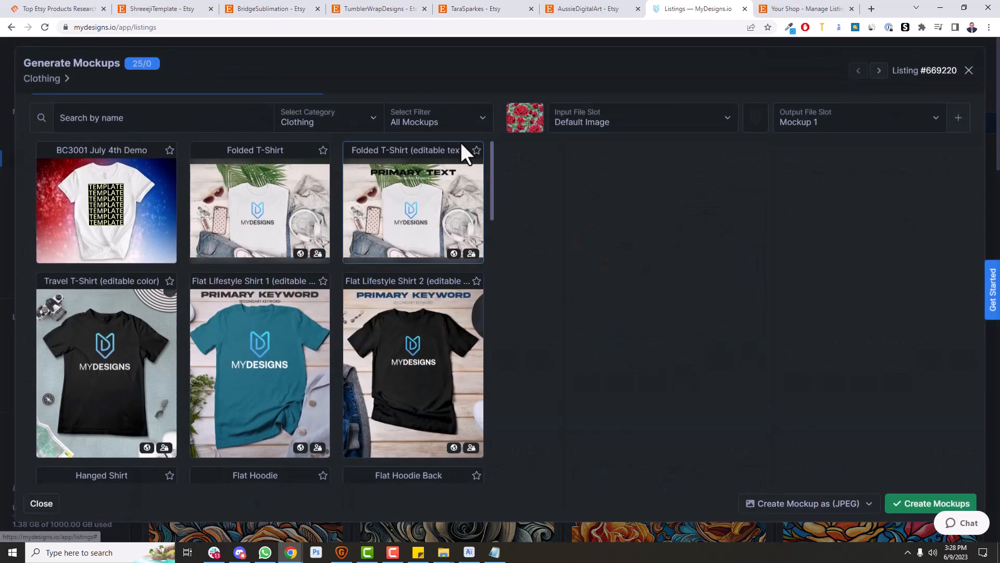
pyautogui.click(338, 128)
pyautogui.click(315, 221)
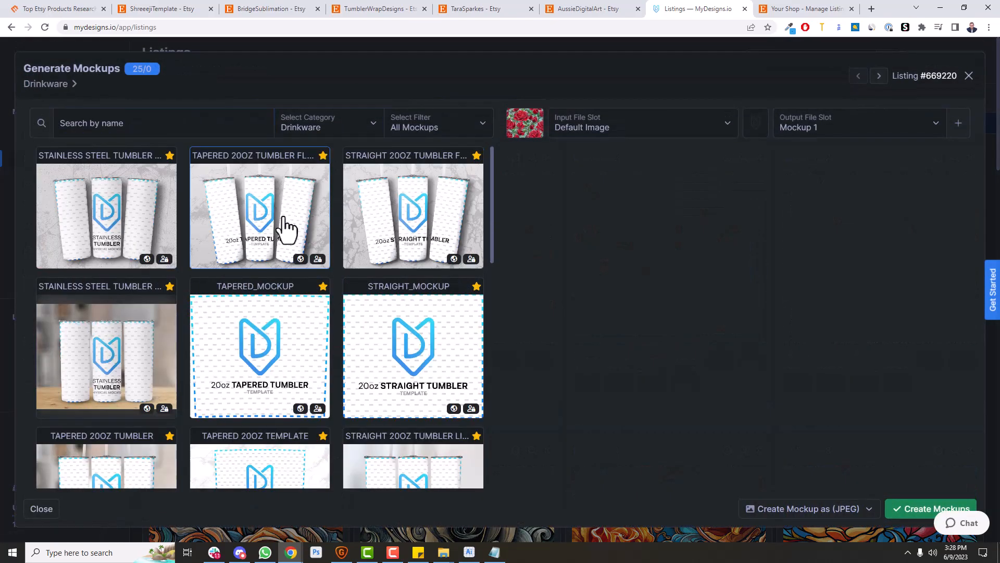
pyautogui.click(418, 205)
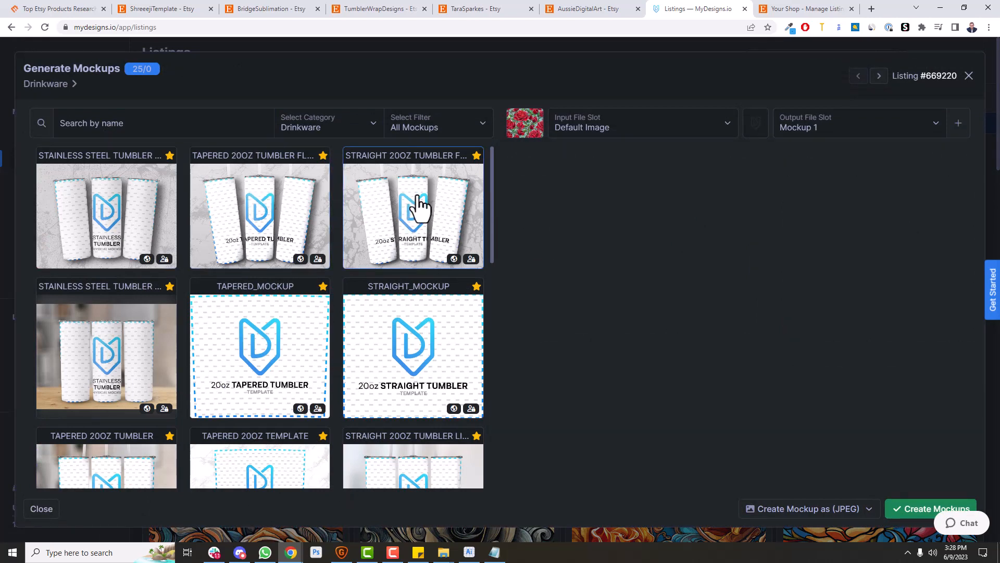
# Step: Set the input file slot to Straight and the output slot to Mockup 2, and create the flatlay mockups
pyautogui.click(672, 130)
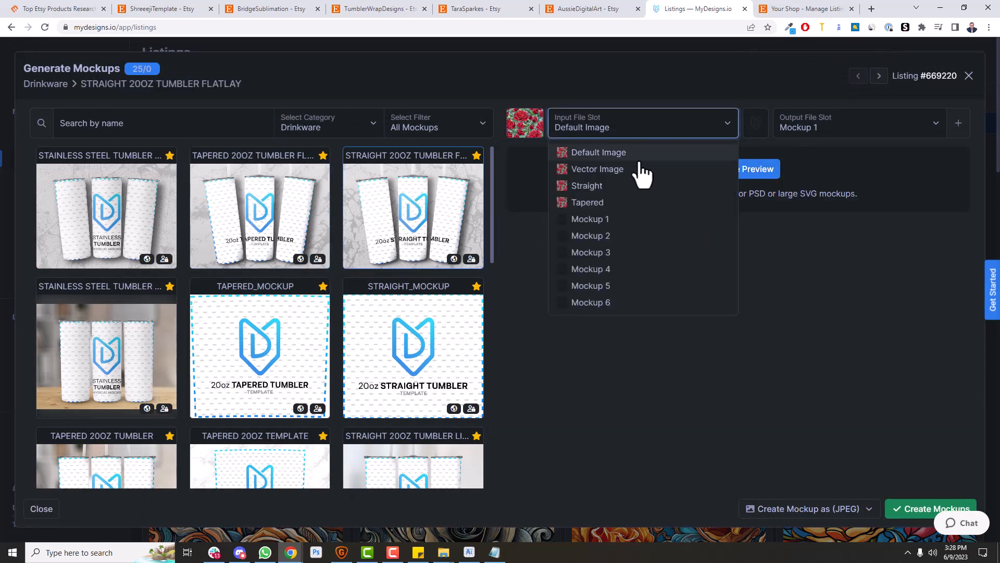
pyautogui.click(631, 186)
pyautogui.click(832, 132)
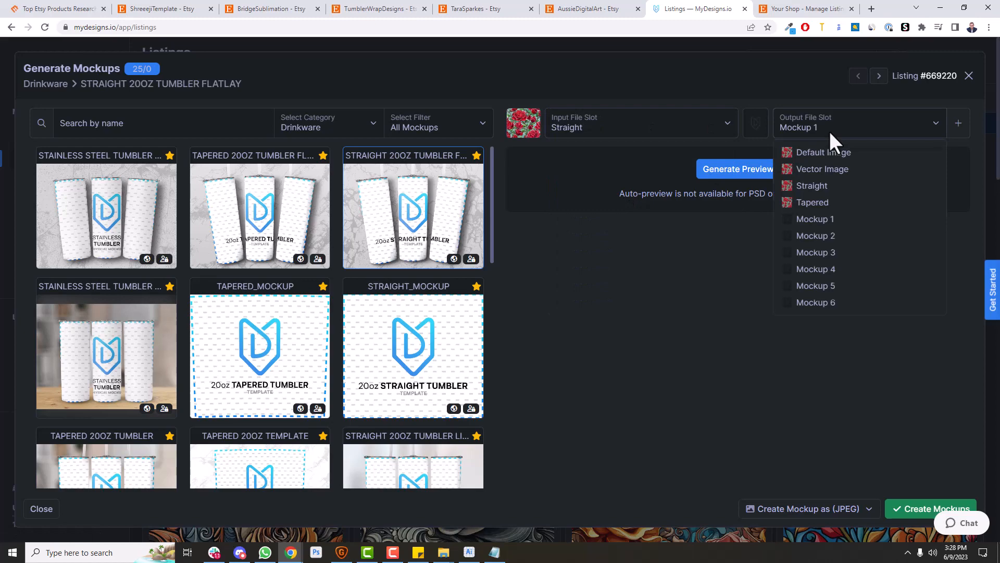
pyautogui.click(823, 235)
pyautogui.click(913, 505)
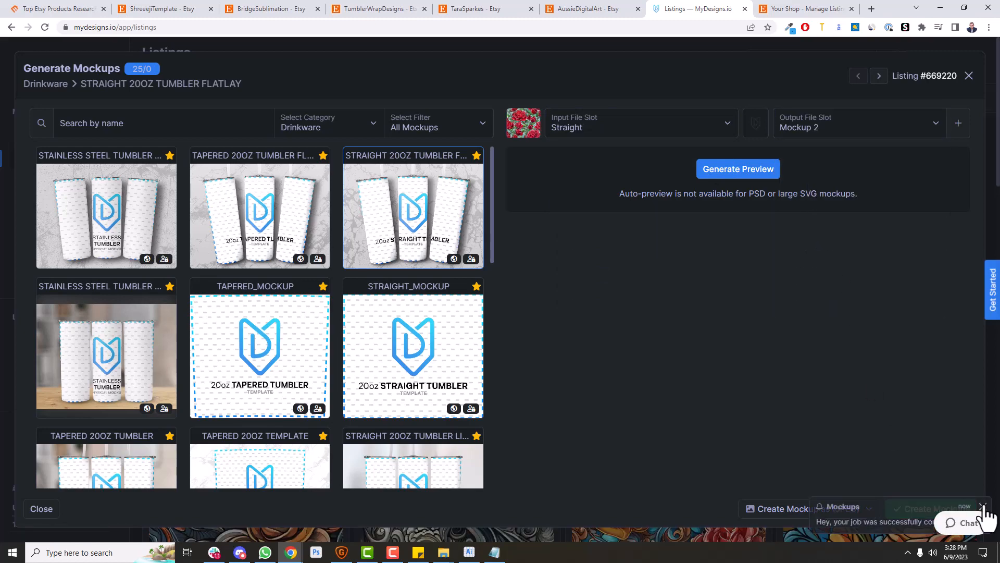
pyautogui.click(917, 509)
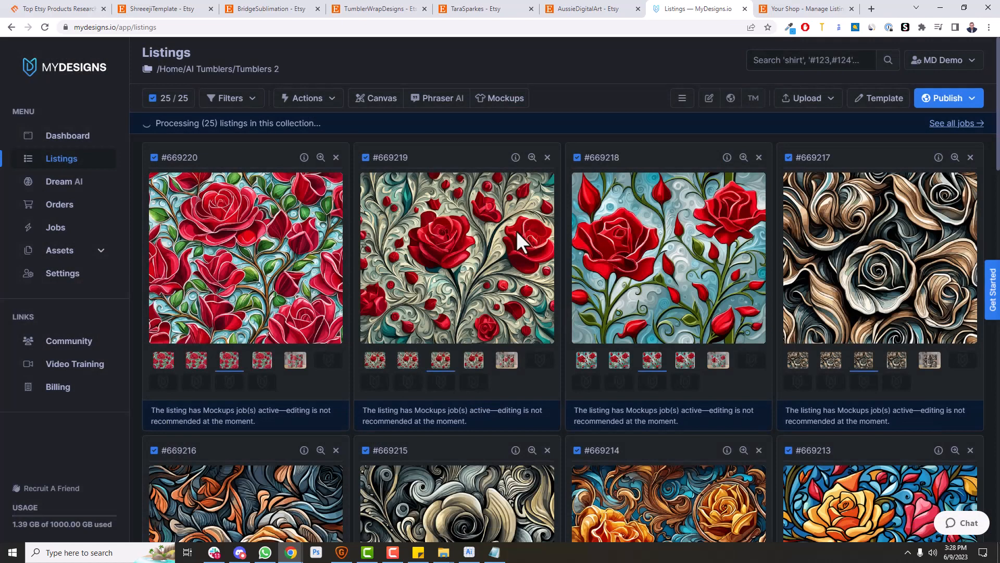
# Step: Start a third set of image mockups and browse the templates in the Drinkware category
pyautogui.click(499, 98)
pyautogui.click(508, 122)
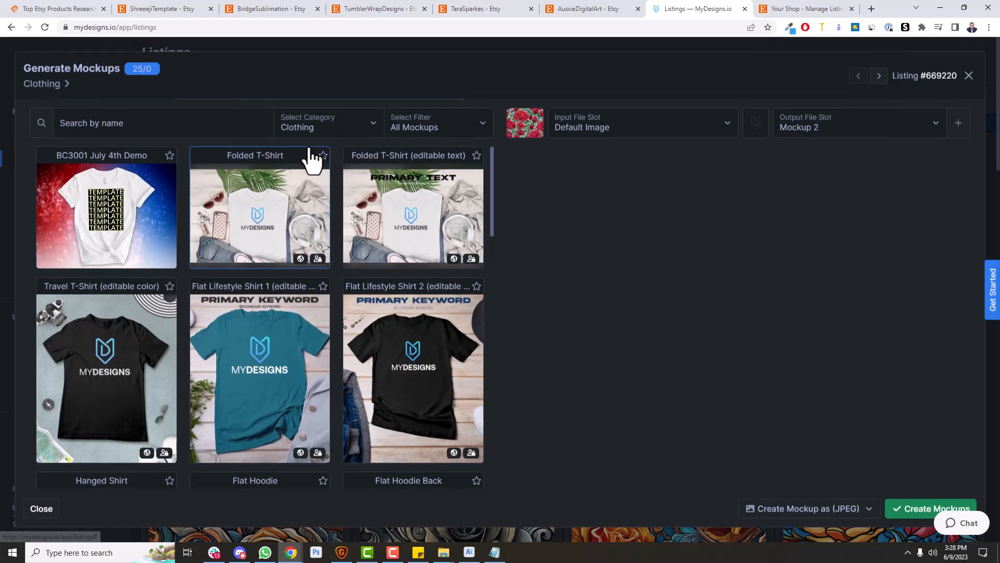
pyautogui.click(324, 130)
pyautogui.click(314, 219)
pyautogui.scroll(-5, 290, 276)
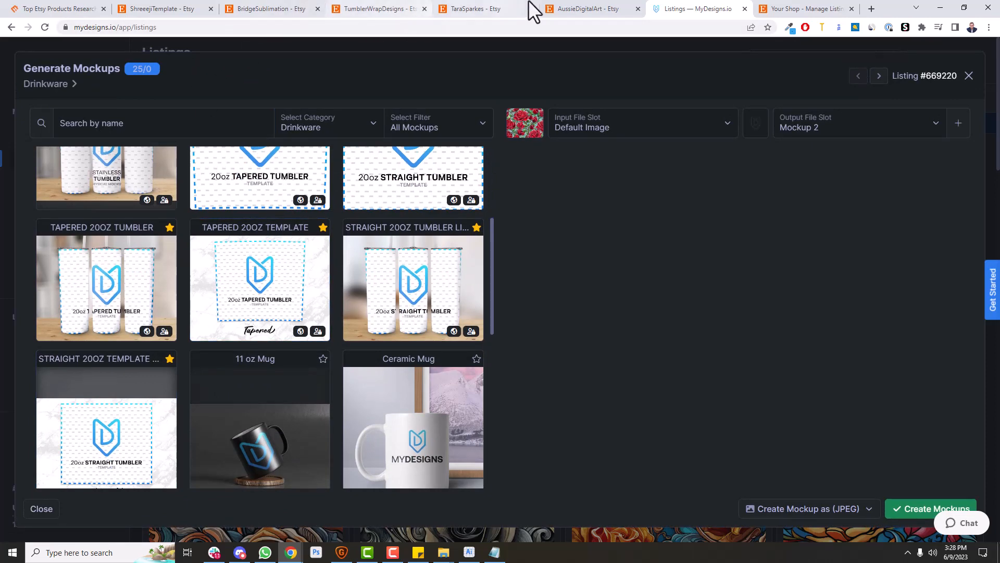
# Step: Switch to the AussieDigitalArt shop on Etsy and view the tapered and straight images of the 3D White Lilies tumbler listing
pyautogui.click(557, 6)
pyautogui.click(511, 256)
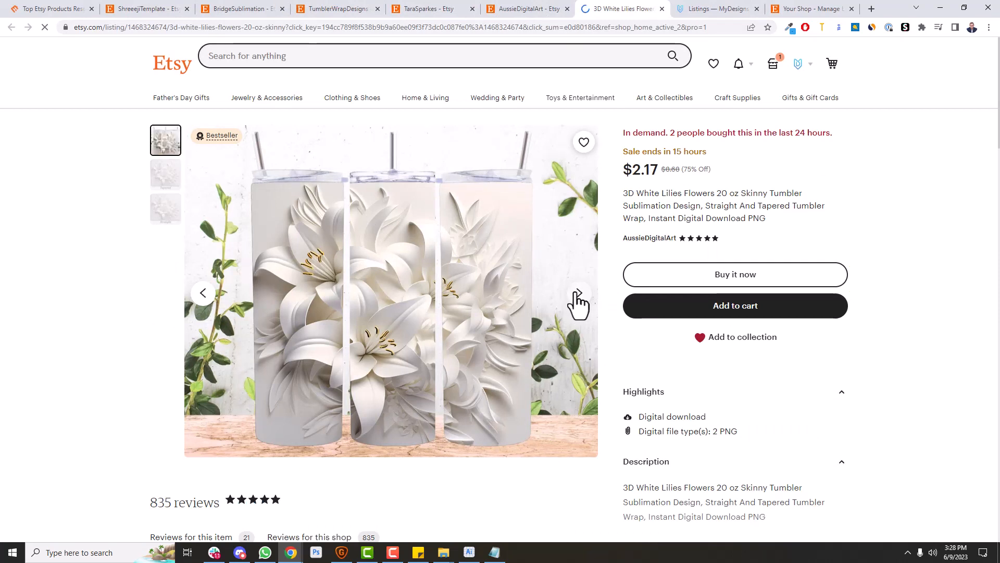
pyautogui.click(578, 293)
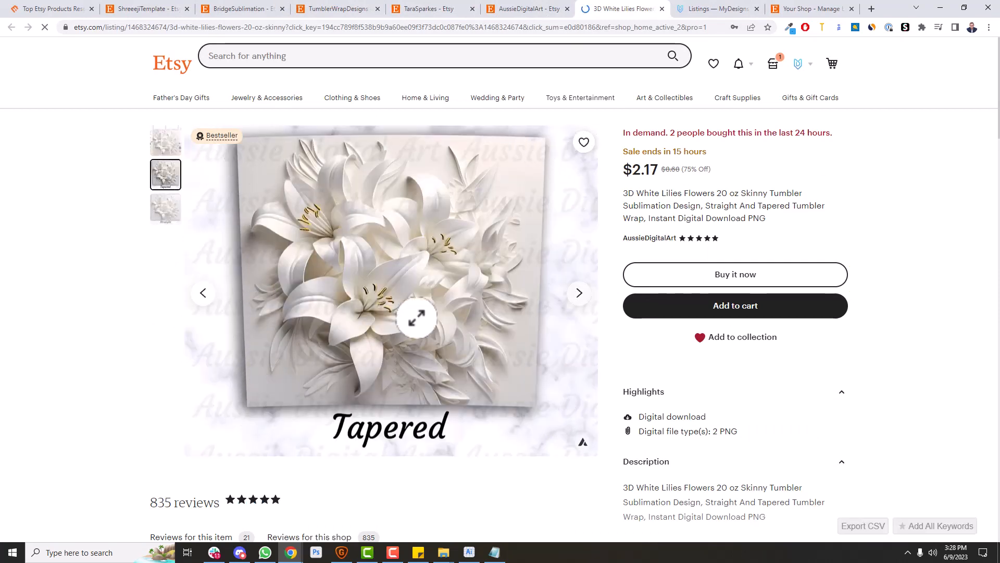
pyautogui.click(579, 292)
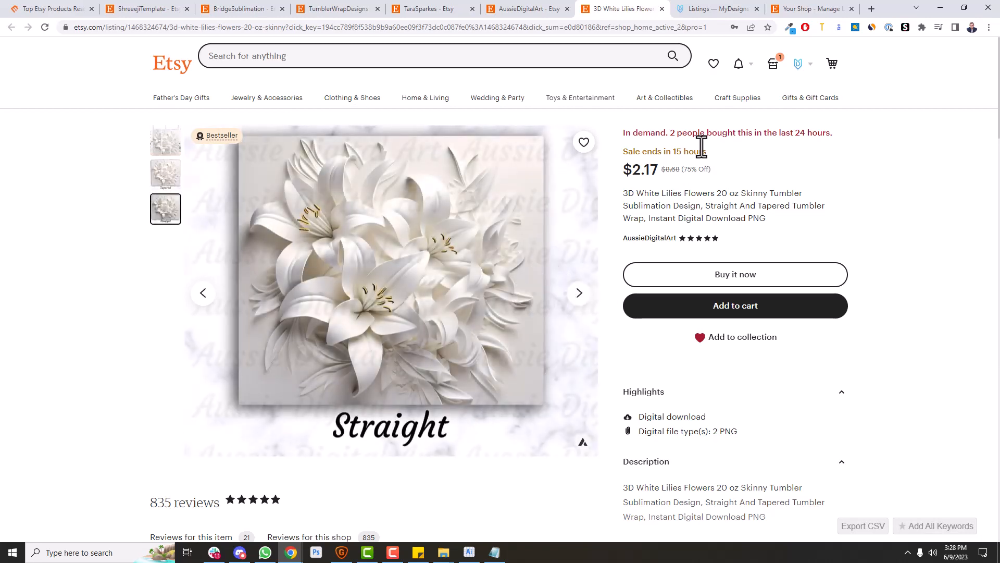
# Step: Return to MyDesigns and create mockups with the STRAIGHT 20OZ TEMPLATE MOCKUP, using Straight as input slot and Mockup 3 as output
pyautogui.click(747, 9)
pyautogui.scroll(2, 435, 279)
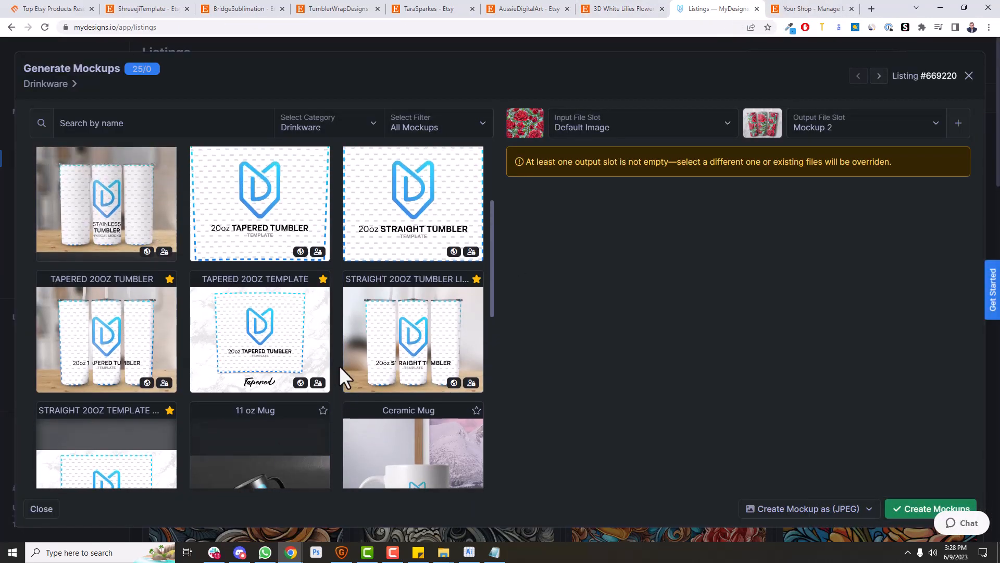
pyautogui.click(826, 130)
pyautogui.click(833, 249)
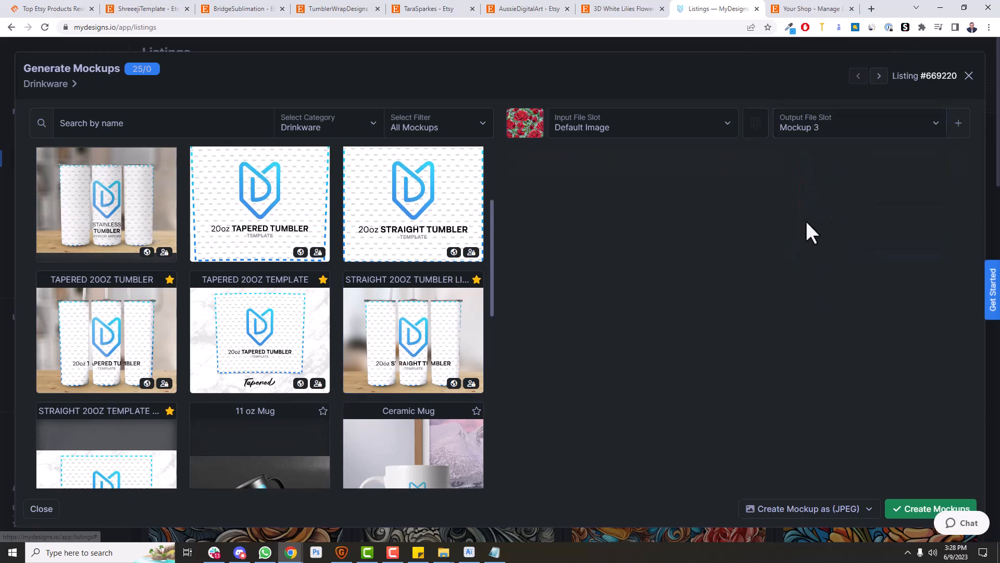
pyautogui.click(622, 120)
pyautogui.click(594, 186)
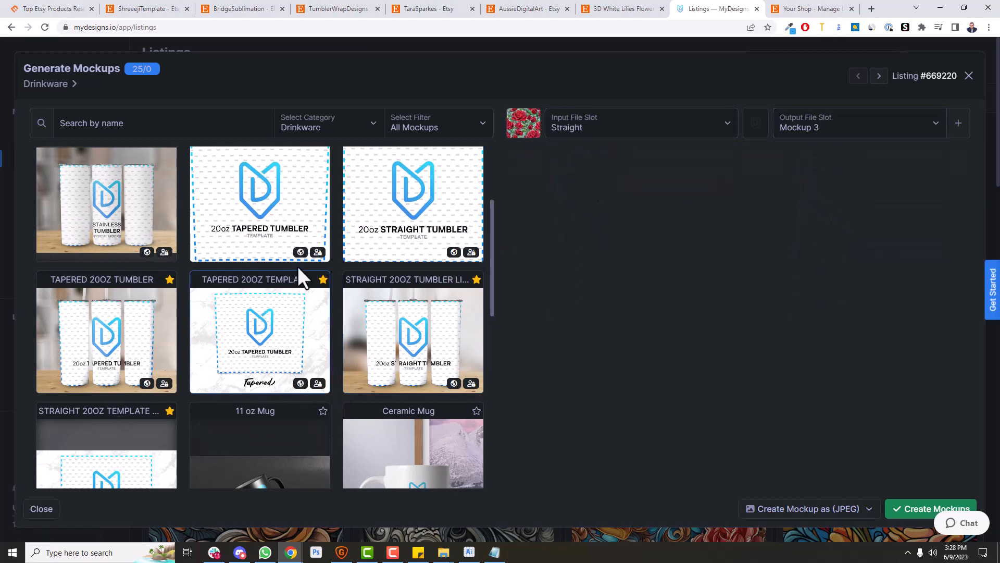
pyautogui.scroll(-1, 292, 276)
pyautogui.click(125, 458)
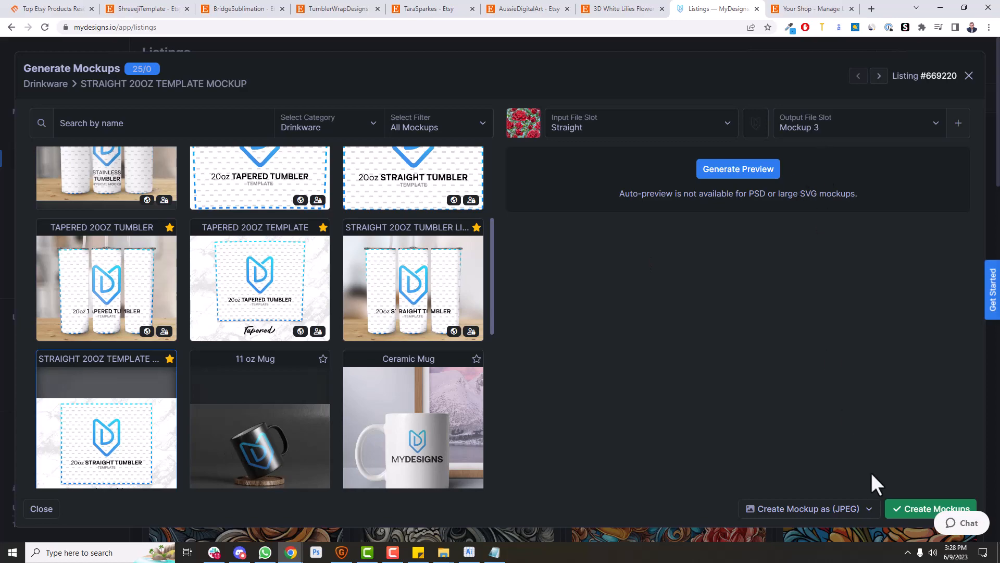
pyautogui.click(909, 508)
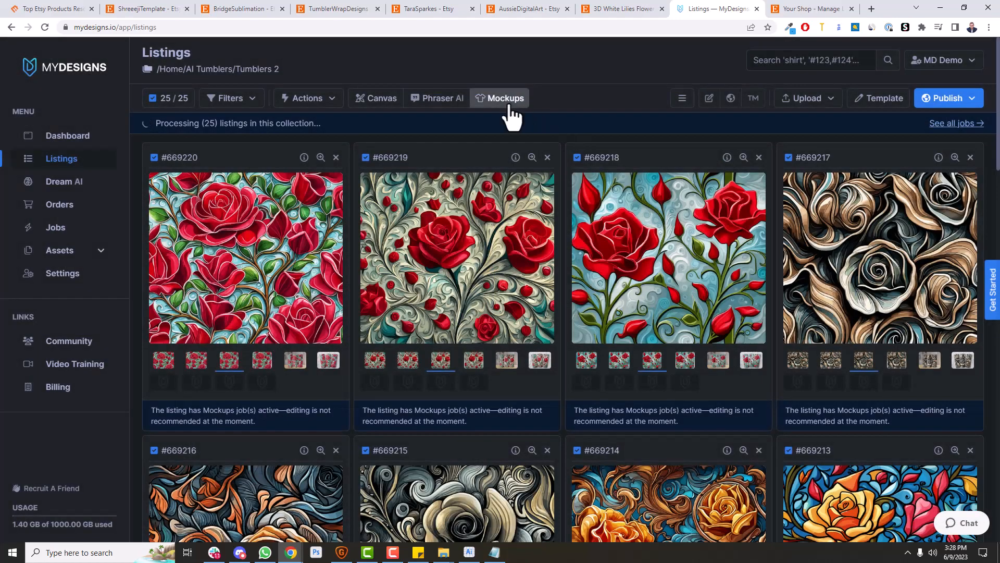
# Step: Start a fourth set of image mockups in the Drinkware category with the TAPERED 20OZ TEMPLATE
pyautogui.click(513, 99)
pyautogui.click(495, 122)
pyautogui.click(313, 123)
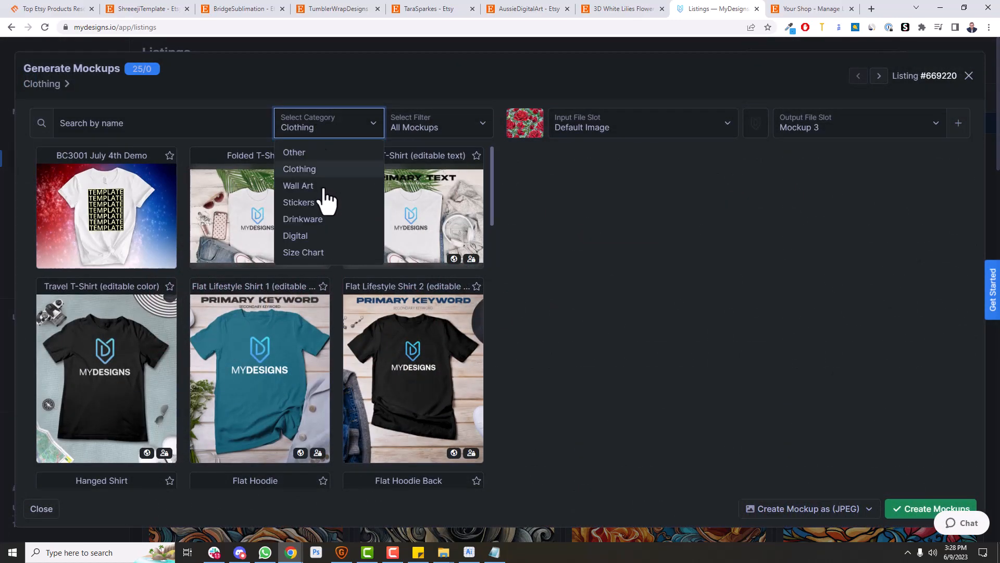
pyautogui.click(315, 219)
pyautogui.scroll(-3, 317, 291)
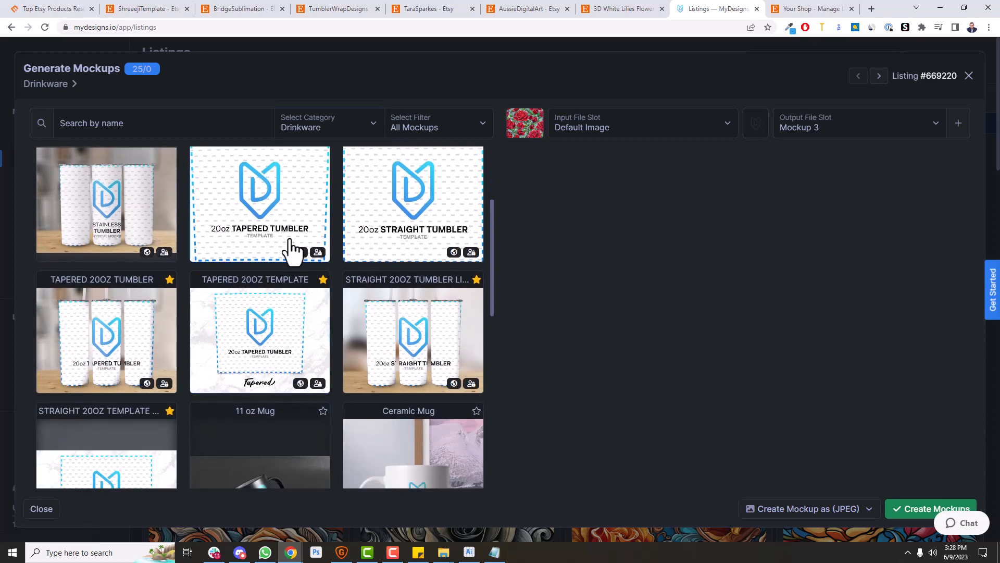
pyautogui.scroll(2, 292, 250)
pyautogui.scroll(-2, 368, 302)
pyautogui.click(263, 342)
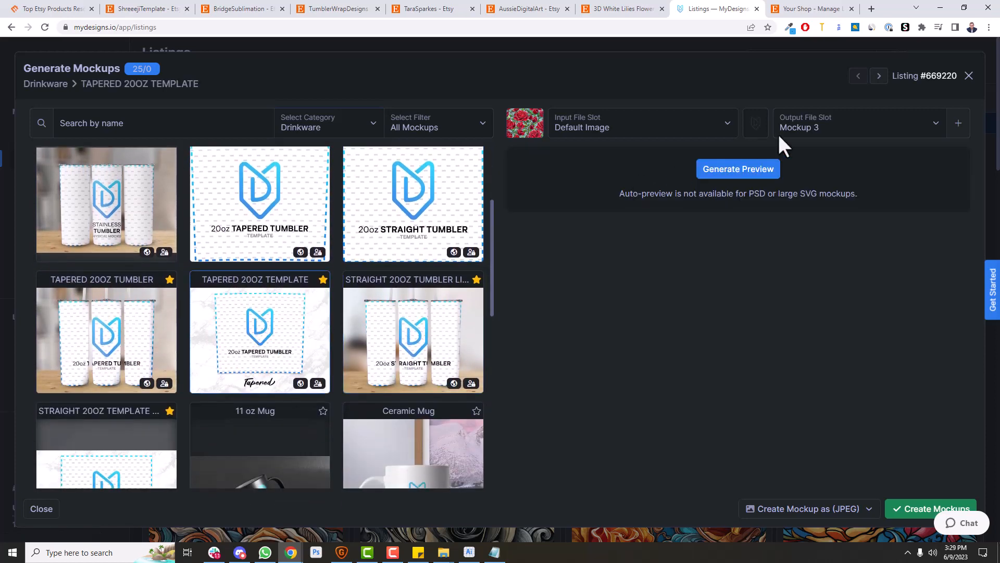
# Step: Set the output file slot to Mockup 4 and the input slot to Straight, and create the tapered template mockups
pyautogui.click(782, 132)
pyautogui.click(823, 268)
pyautogui.click(638, 140)
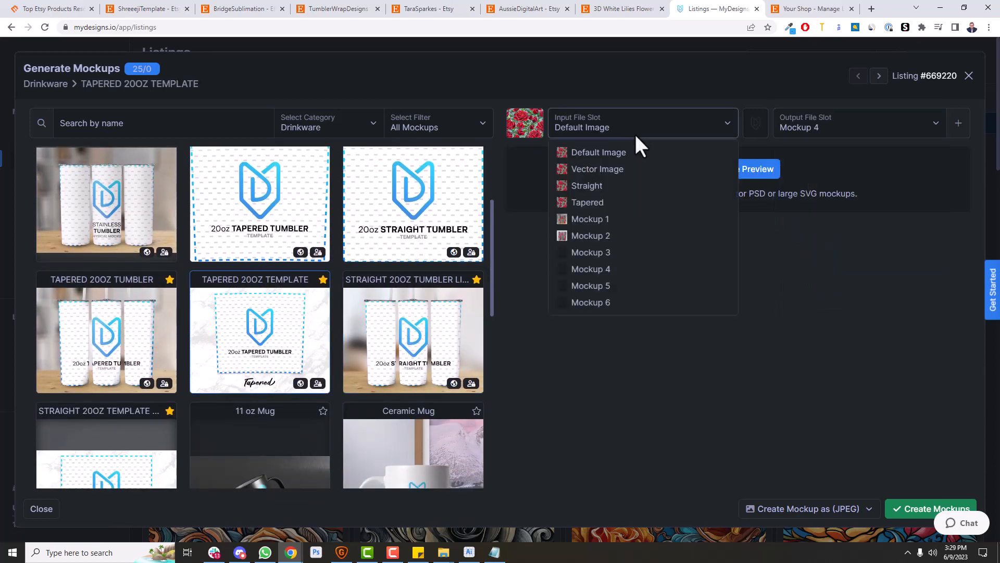
pyautogui.click(604, 187)
pyautogui.click(915, 516)
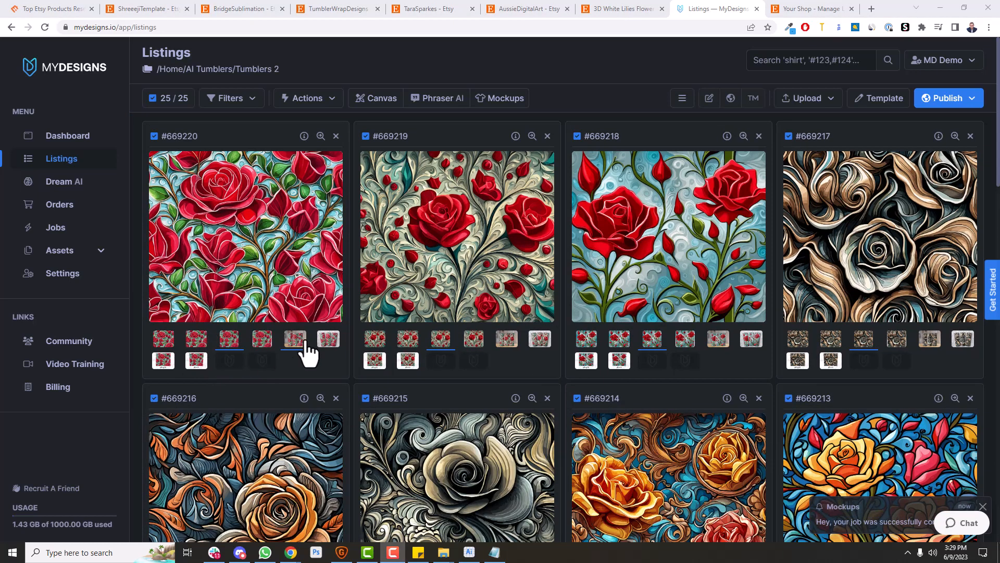
# Step: Show the Mockup 1 image on all Tumblers 2 listings and review the straight tumbler mockups on both pages
pyautogui.click(286, 341)
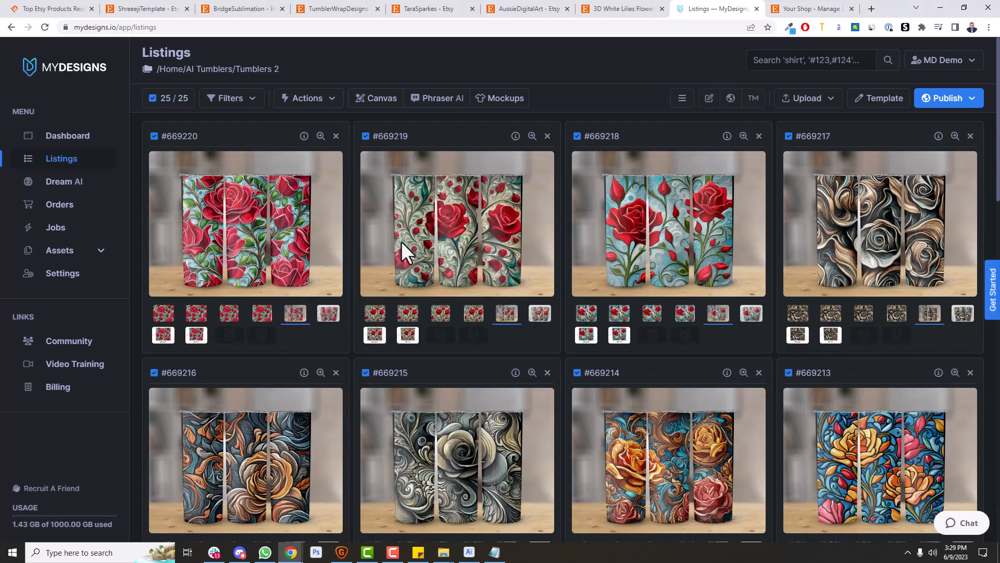
pyautogui.scroll(-7, 893, 241)
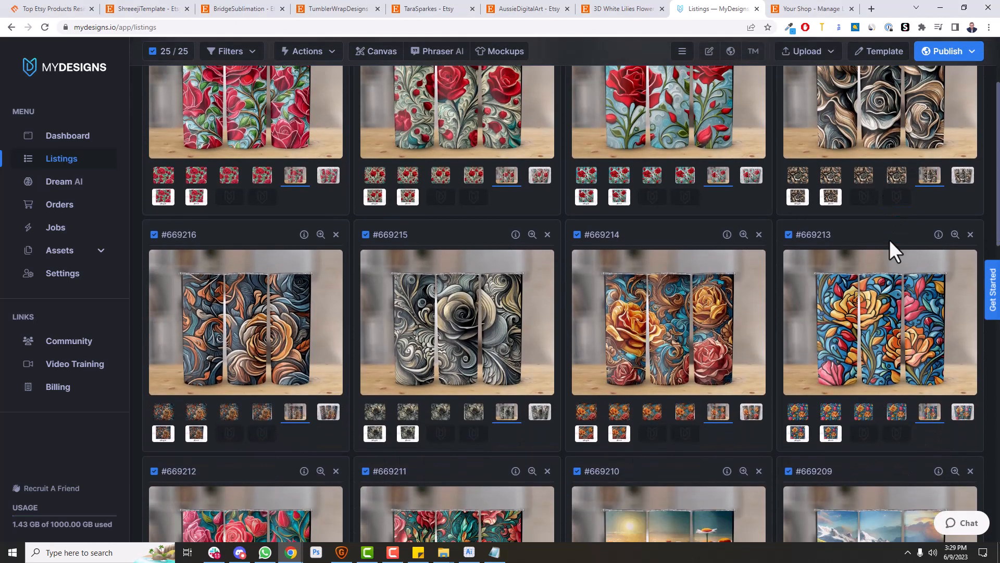
pyautogui.scroll(-2, 887, 239)
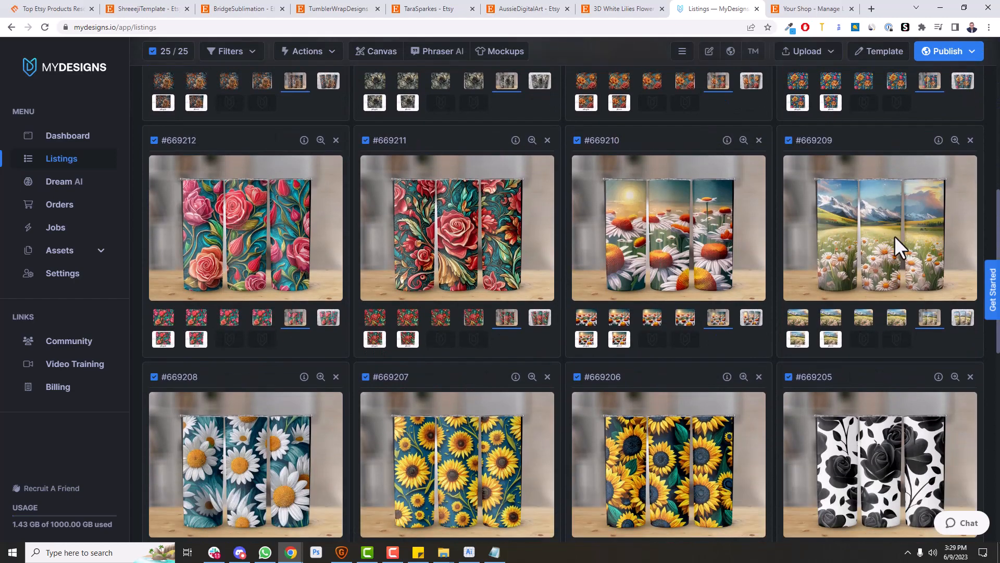
pyautogui.scroll(-3, 785, 305)
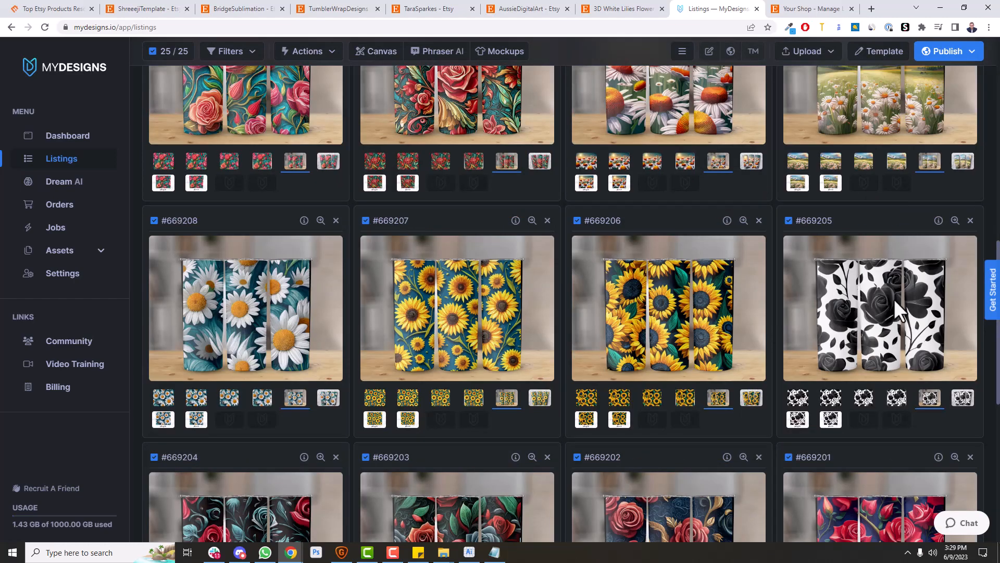
pyautogui.scroll(-4, 896, 307)
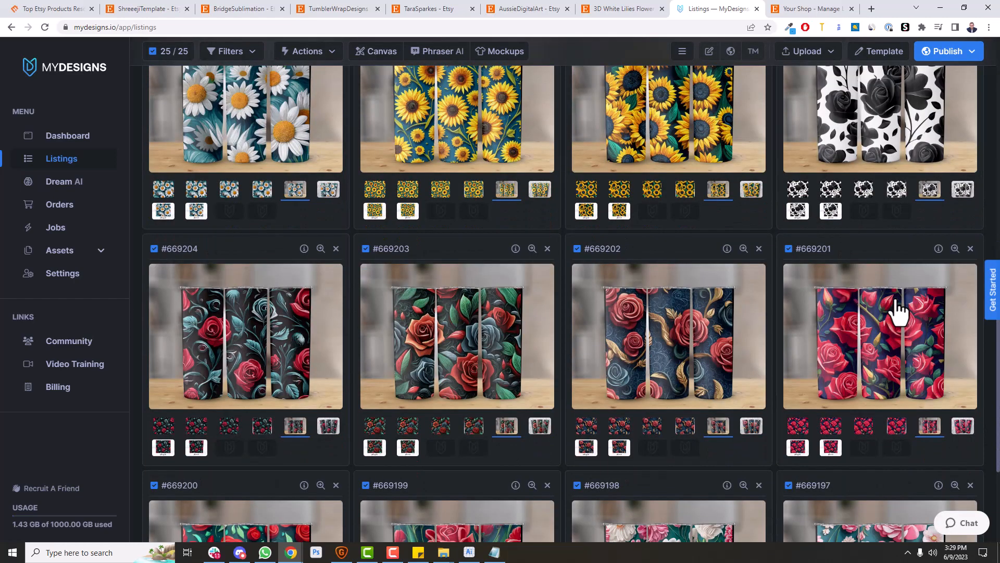
pyautogui.scroll(-4, 897, 311)
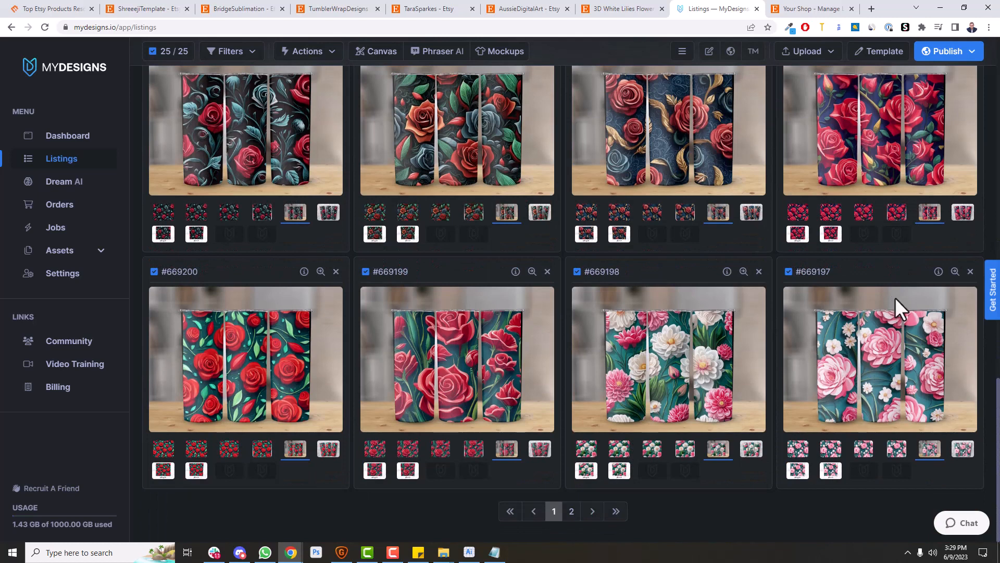
pyautogui.click(572, 511)
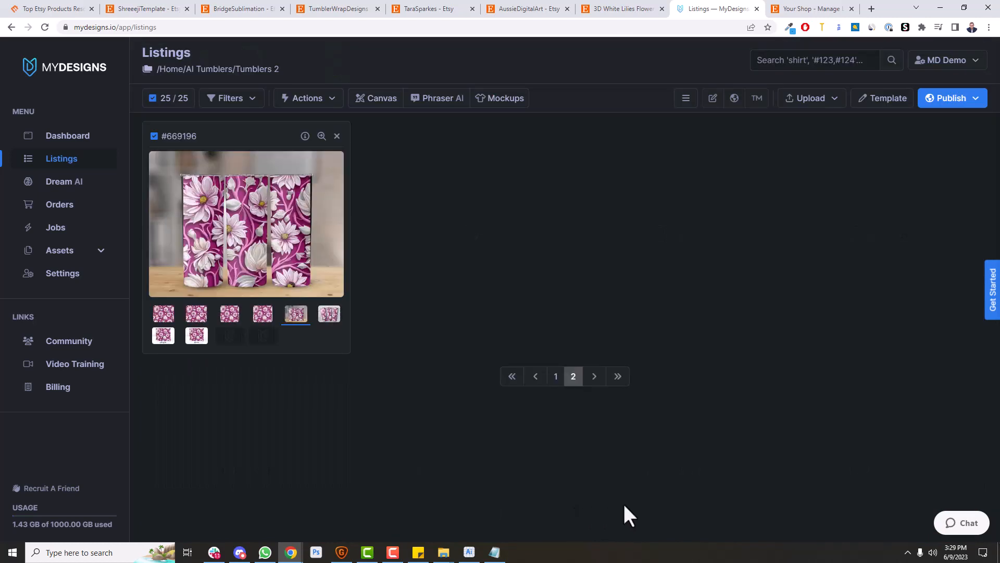
pyautogui.click(555, 376)
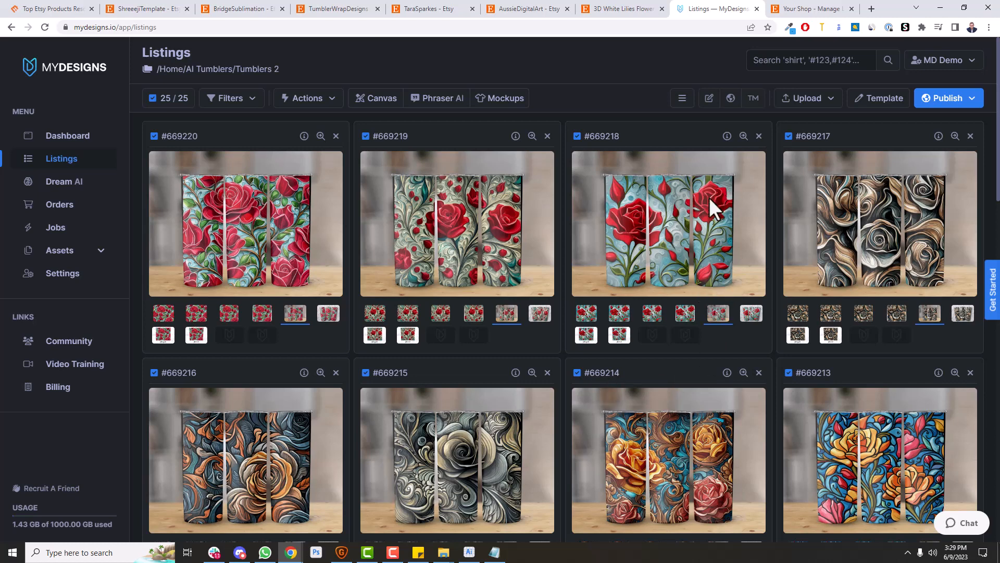
# Step: Show the Mockup 2 image on all listings and look through the tapered tumbler mockups
pyautogui.click(535, 319)
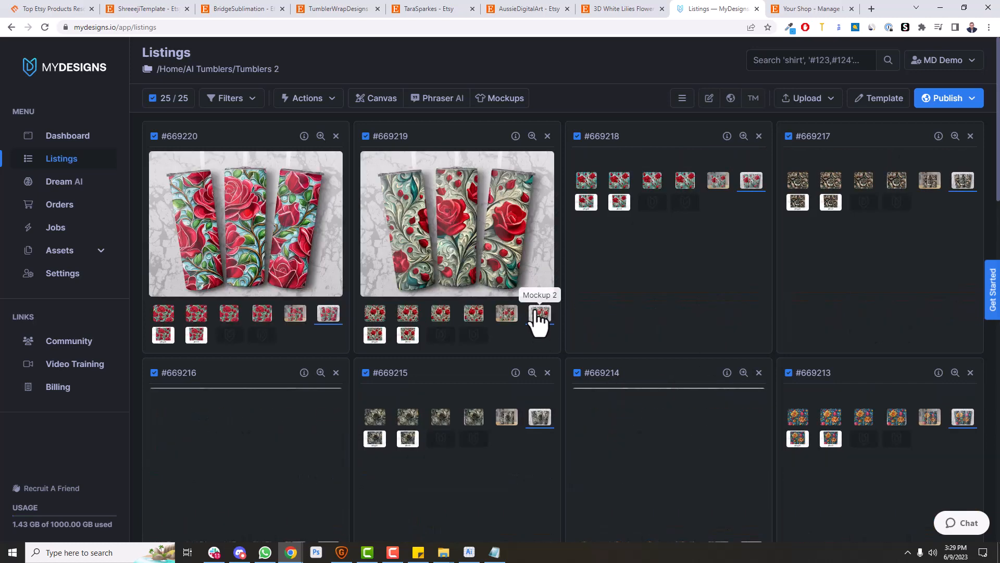
pyautogui.scroll(-3, 930, 262)
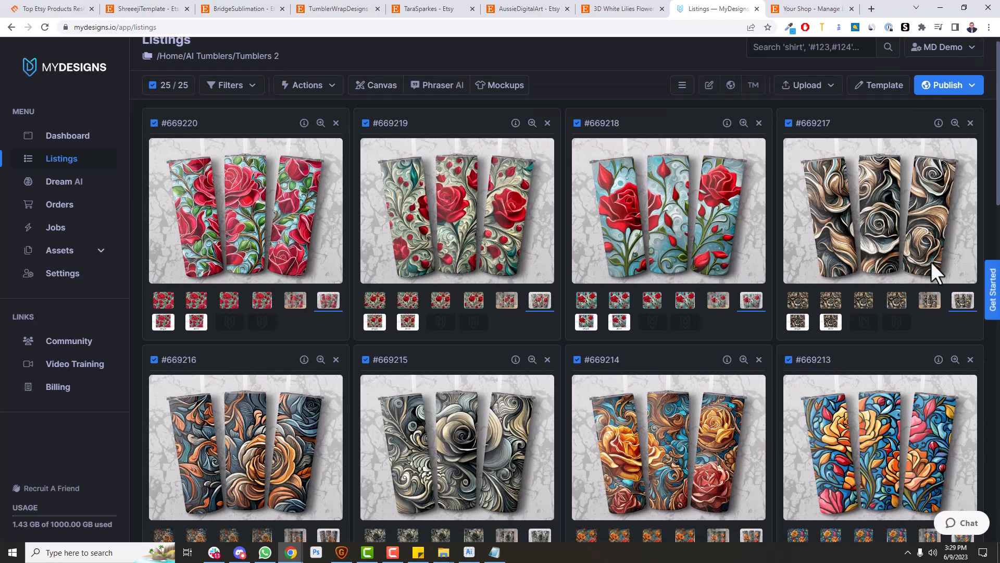
pyautogui.scroll(-10, 928, 272)
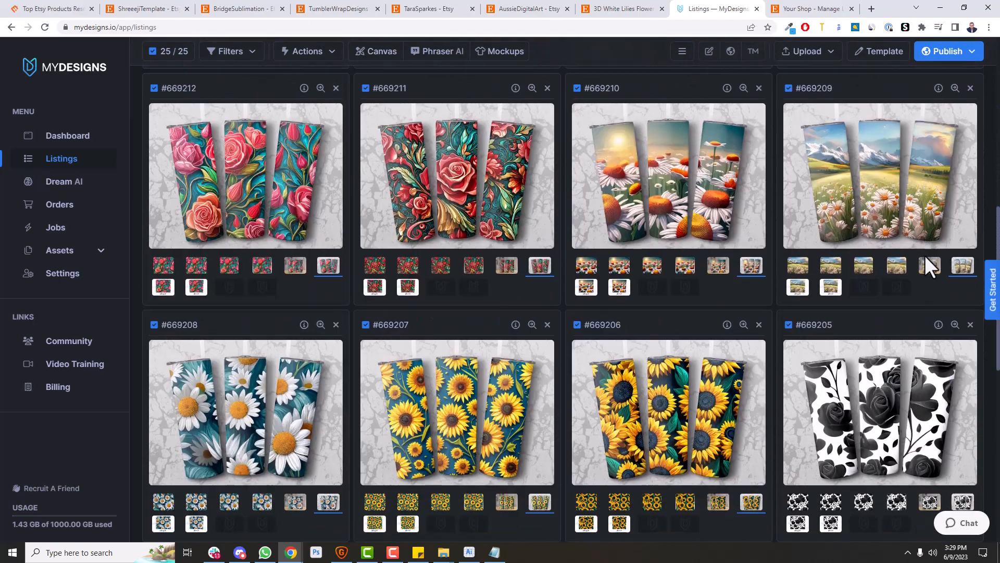
pyautogui.scroll(-7, 925, 260)
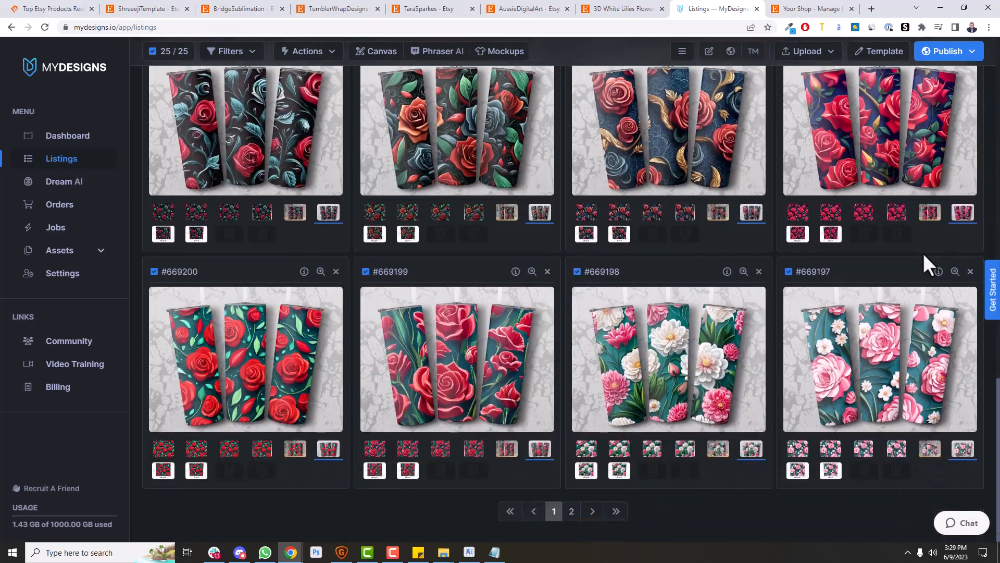
pyautogui.scroll(20, 907, 263)
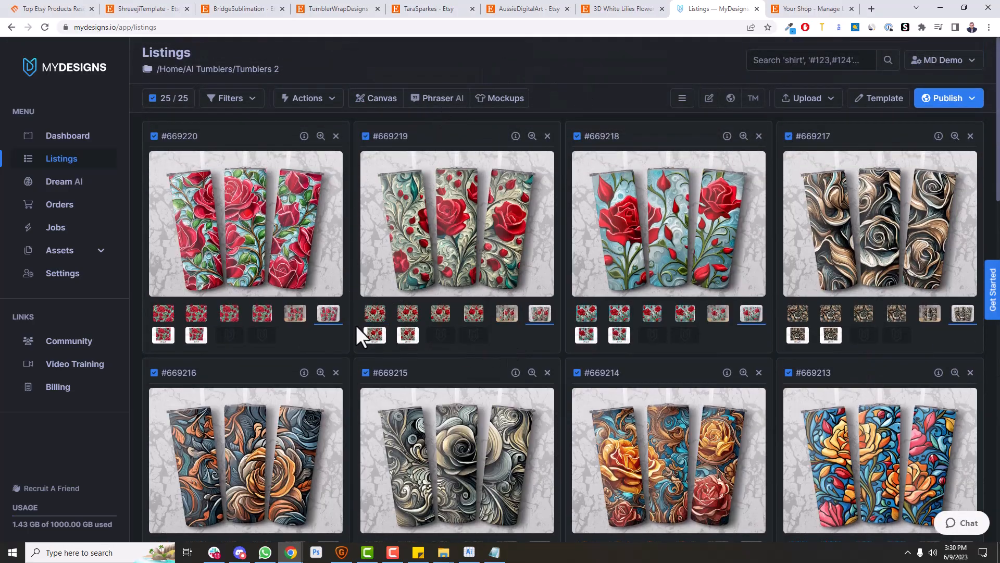
# Step: Show the Mockup 3 image on all listings and look through the straight template mockups
pyautogui.click(371, 335)
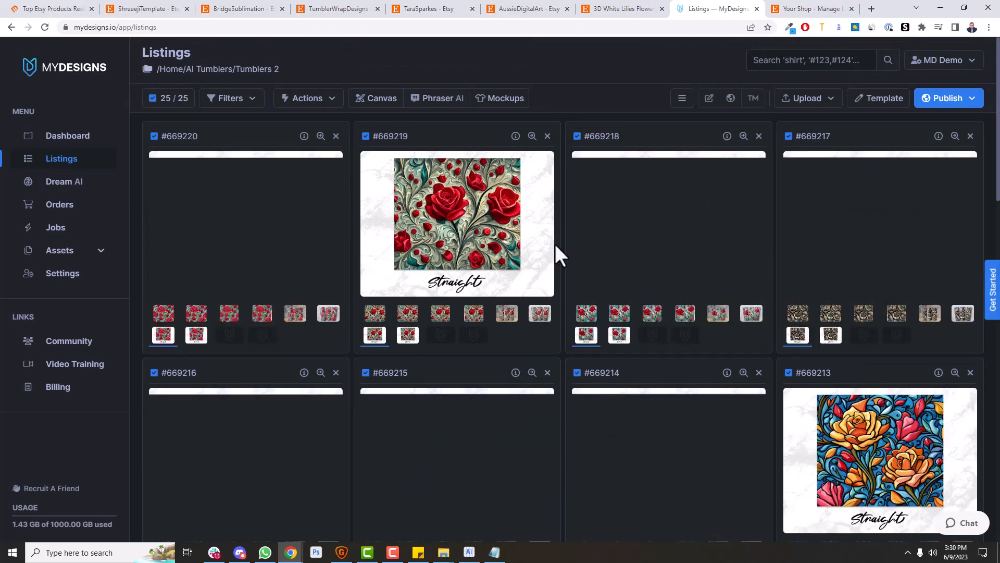
pyautogui.scroll(-9, 861, 245)
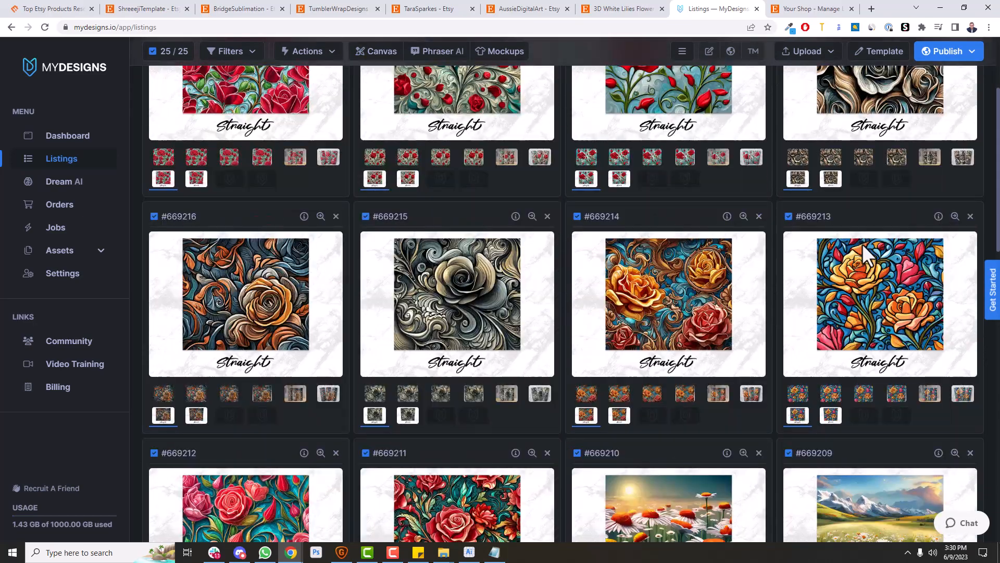
pyautogui.scroll(-6, 865, 273)
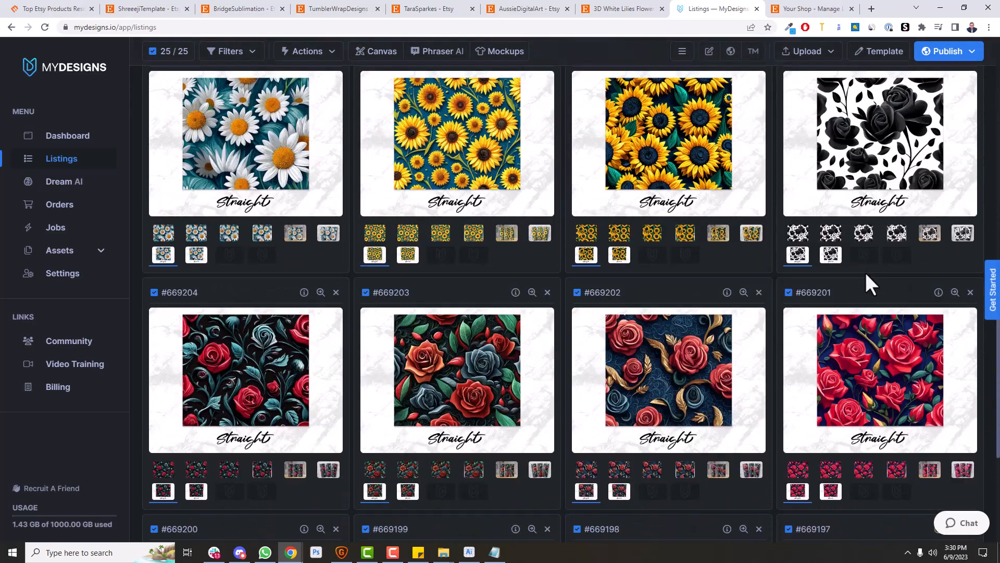
pyautogui.scroll(2, 830, 302)
pyautogui.scroll(12, 831, 303)
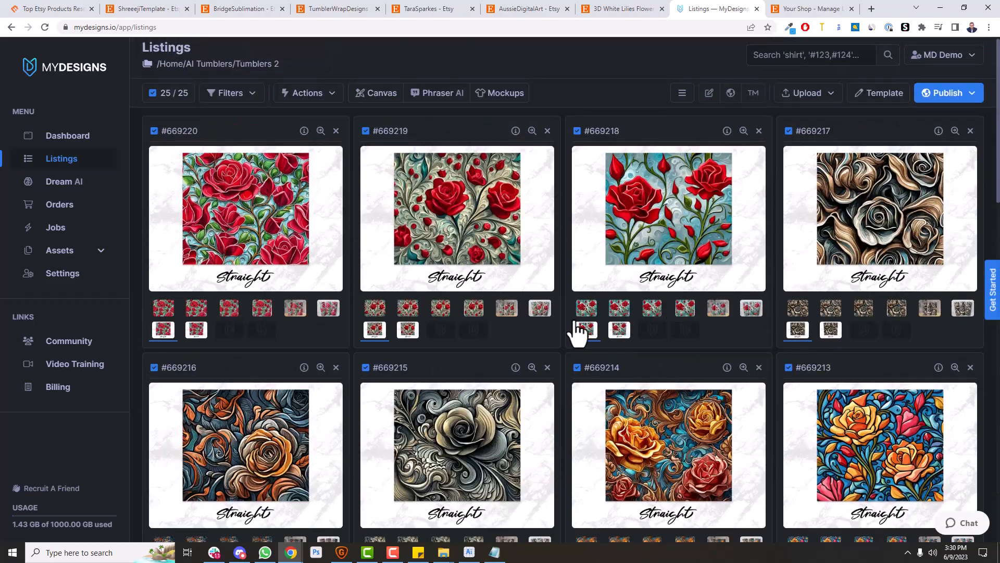
# Step: Show the Mockup 4 image on all listings and look through the tapered template mockups
pyautogui.click(408, 331)
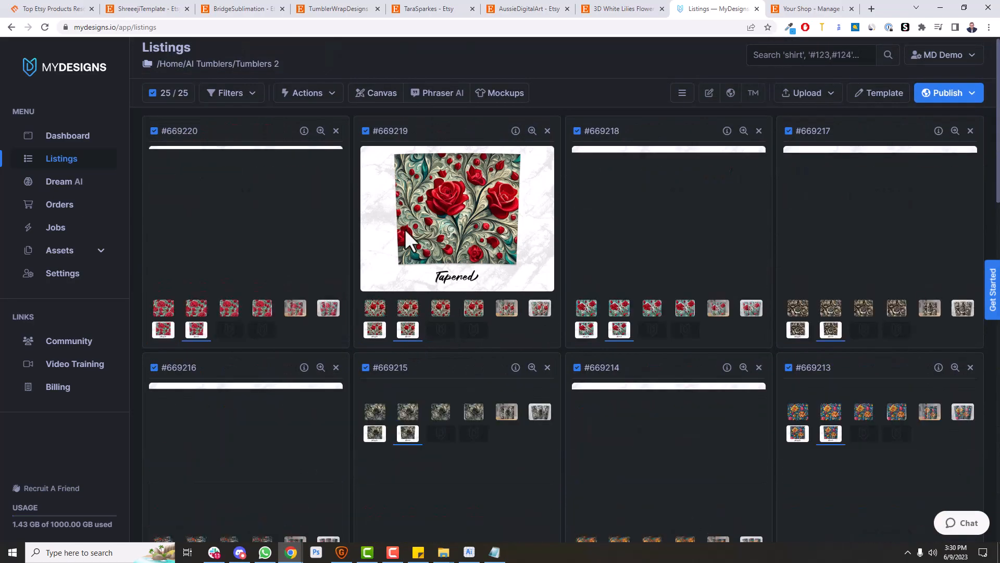
pyautogui.scroll(-12, 913, 231)
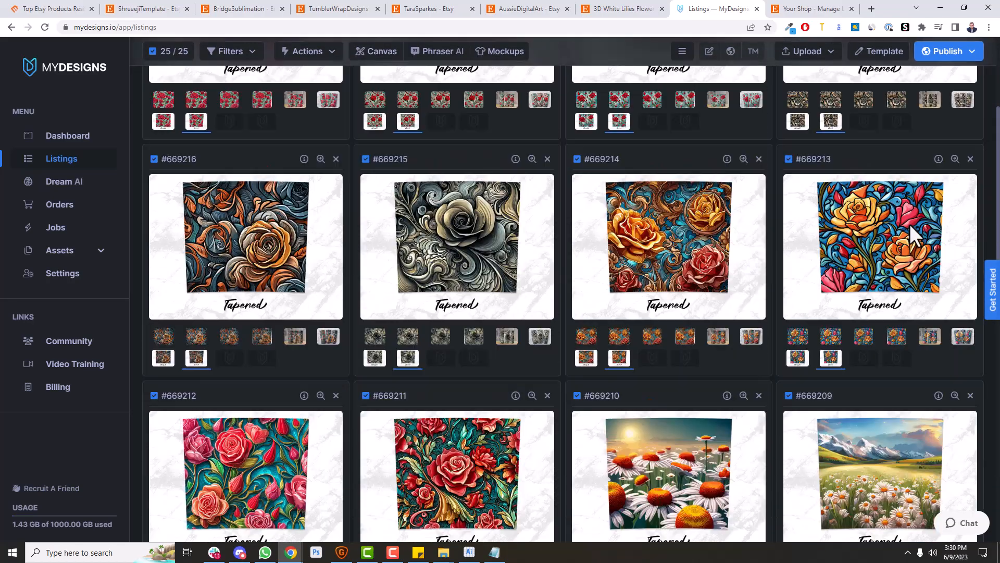
pyautogui.scroll(-7, 907, 227)
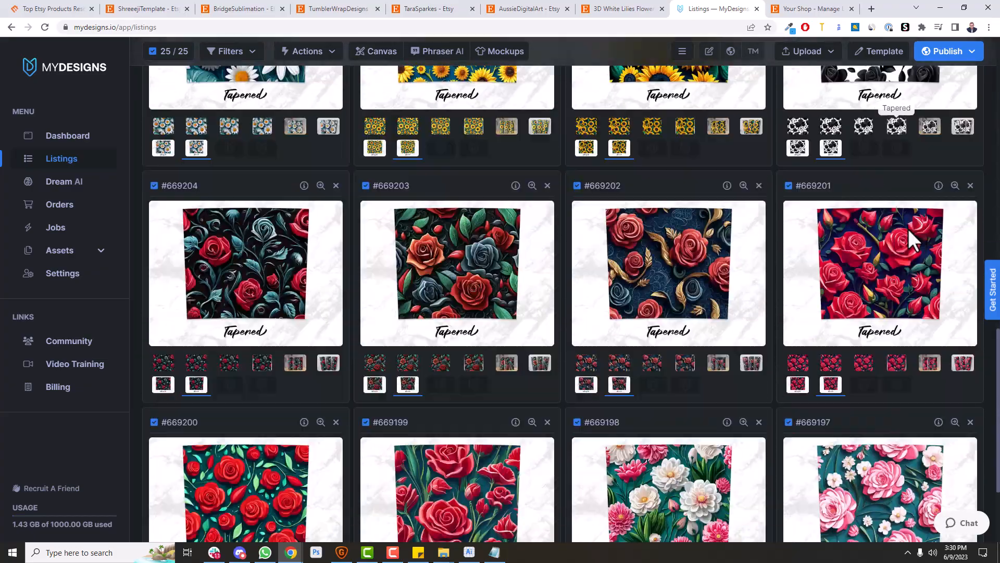
pyautogui.scroll(7, 889, 301)
pyautogui.scroll(12, 892, 305)
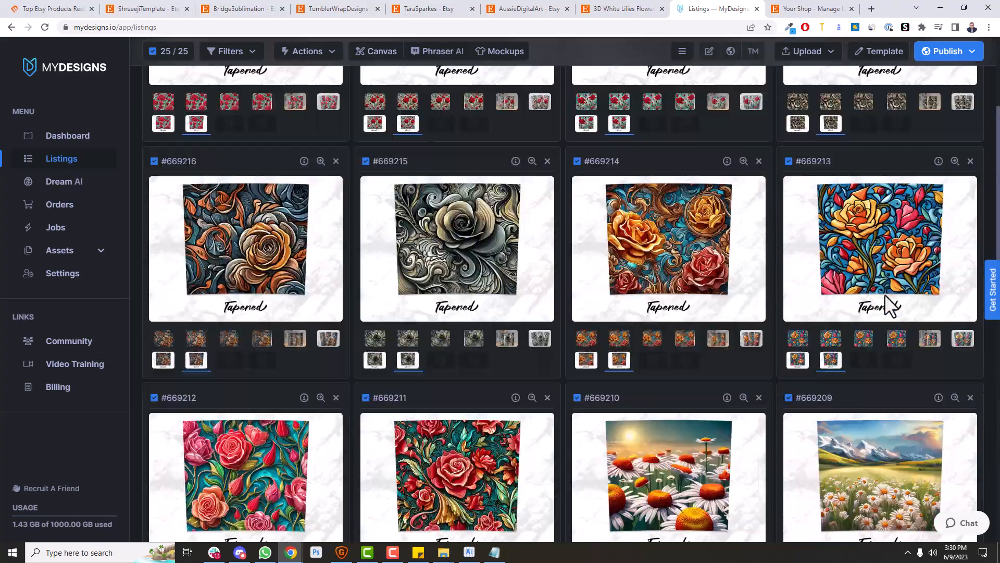
# Step: In list view, display the first listing's original image with its file details and show the keyword fields of all listings
pyautogui.click(680, 103)
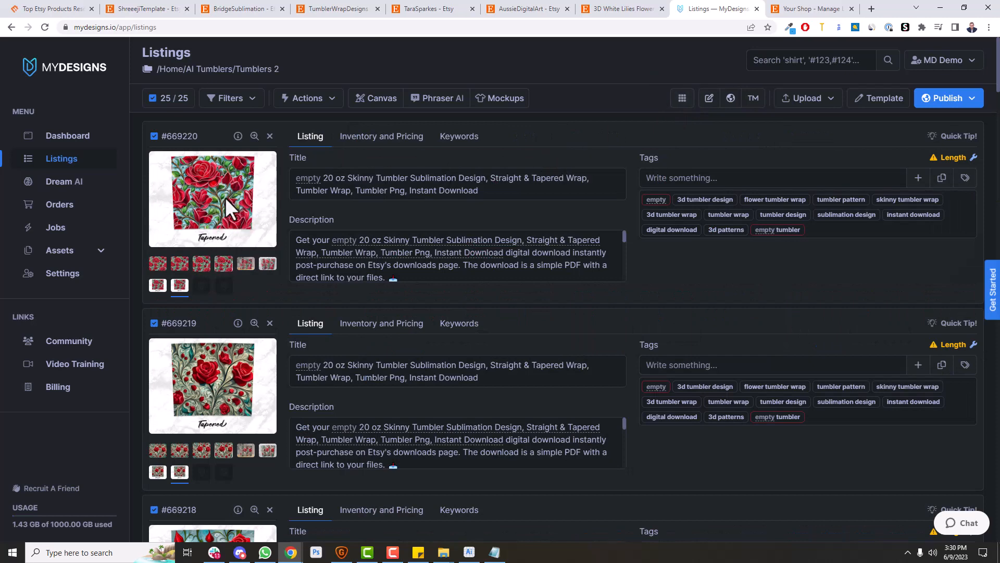
pyautogui.click(158, 264)
pyautogui.click(238, 136)
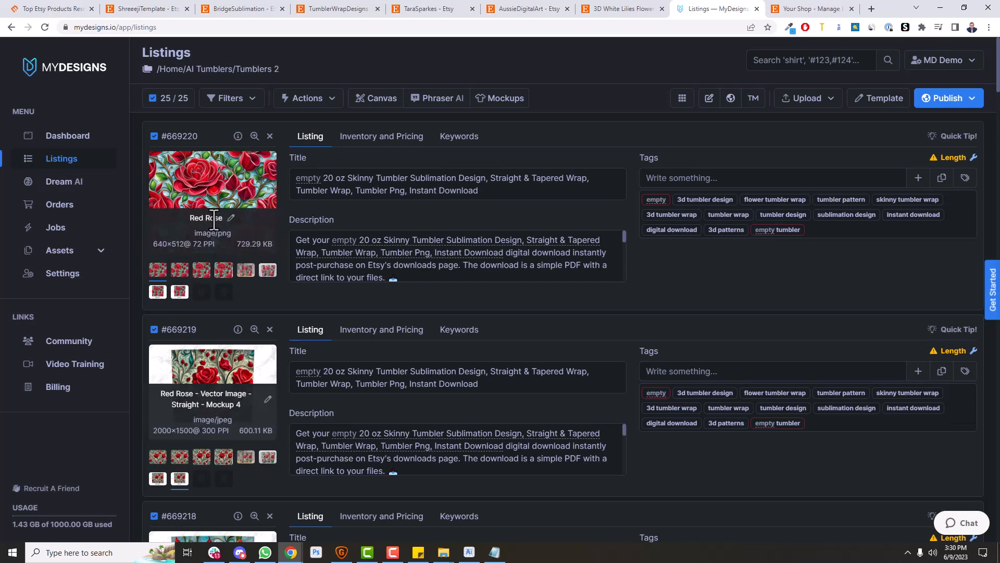
pyautogui.click(460, 137)
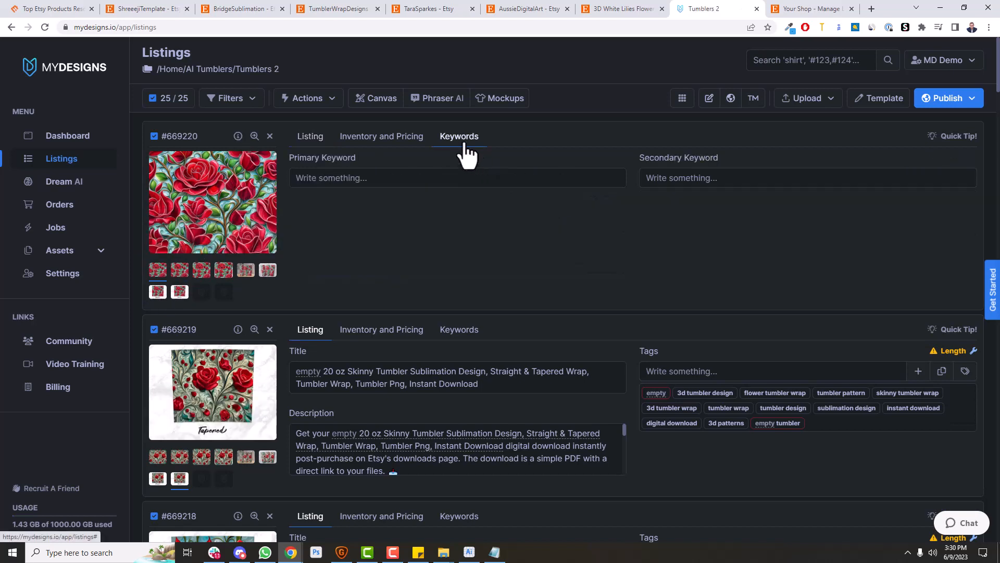
pyautogui.click(461, 138)
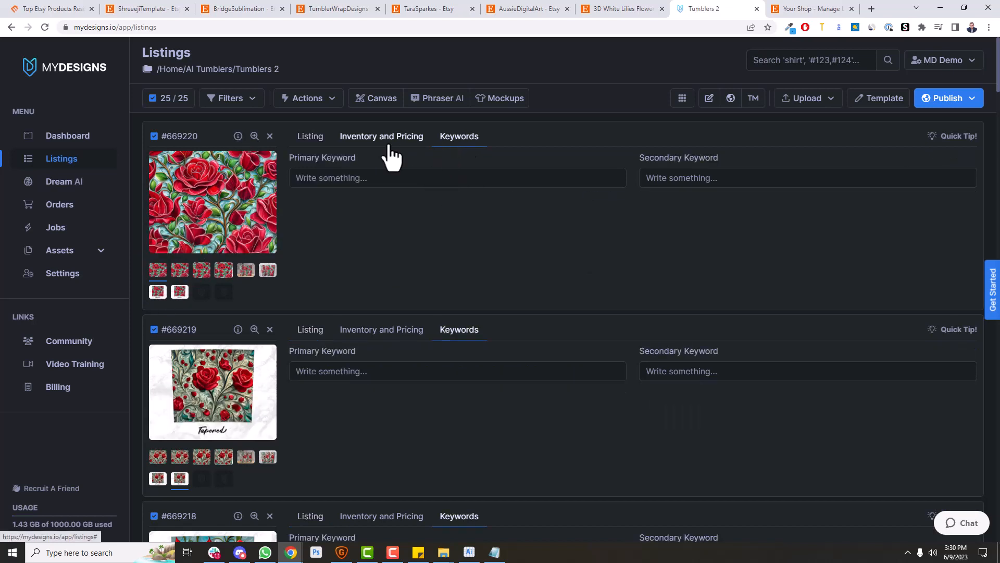
# Step: Start a bulk edit of the selected listings on the Primary Keyword field with the Add to front action
pyautogui.click(308, 99)
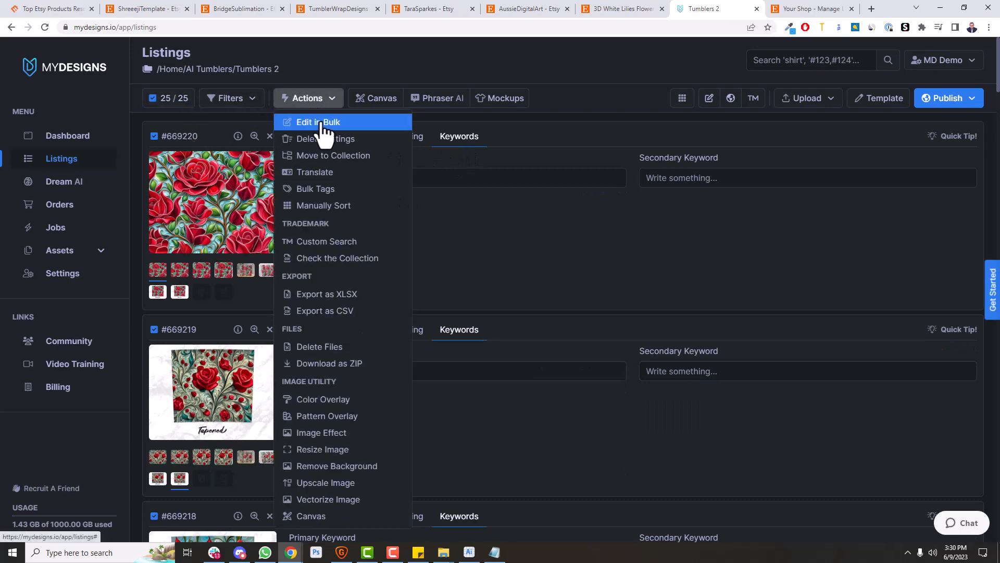
pyautogui.click(318, 121)
pyautogui.click(382, 139)
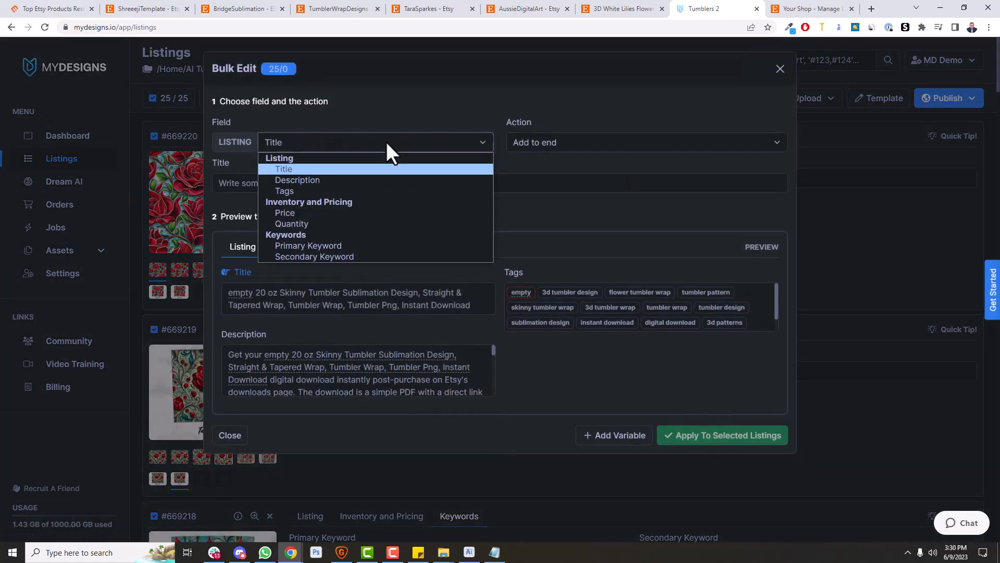
pyautogui.click(349, 245)
pyautogui.click(541, 153)
pyautogui.click(542, 166)
# Step: Add an App variable that fills the primary keyword with the default image's file name, and apply it to the selected listings
pyautogui.click(619, 342)
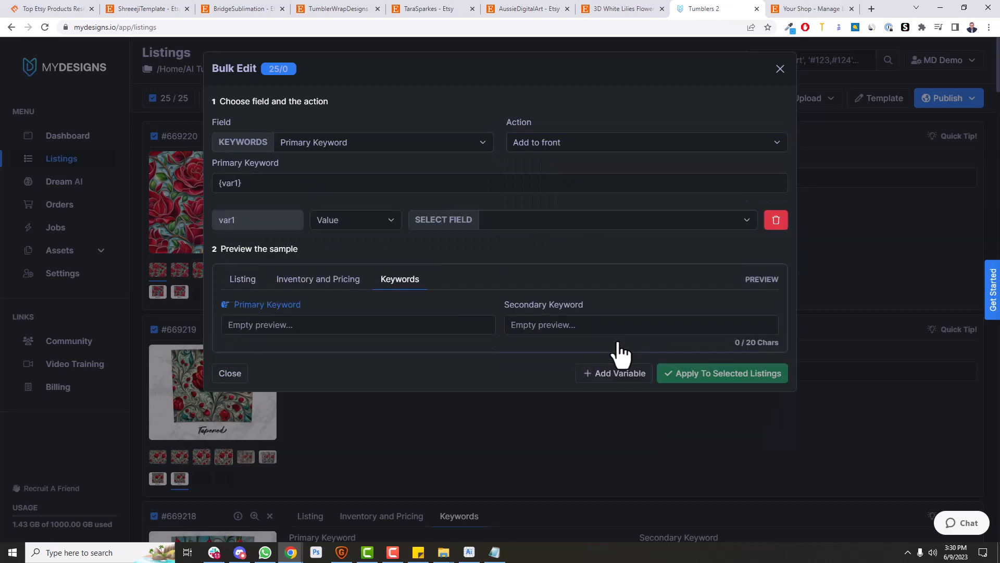
pyautogui.click(371, 221)
pyautogui.click(362, 255)
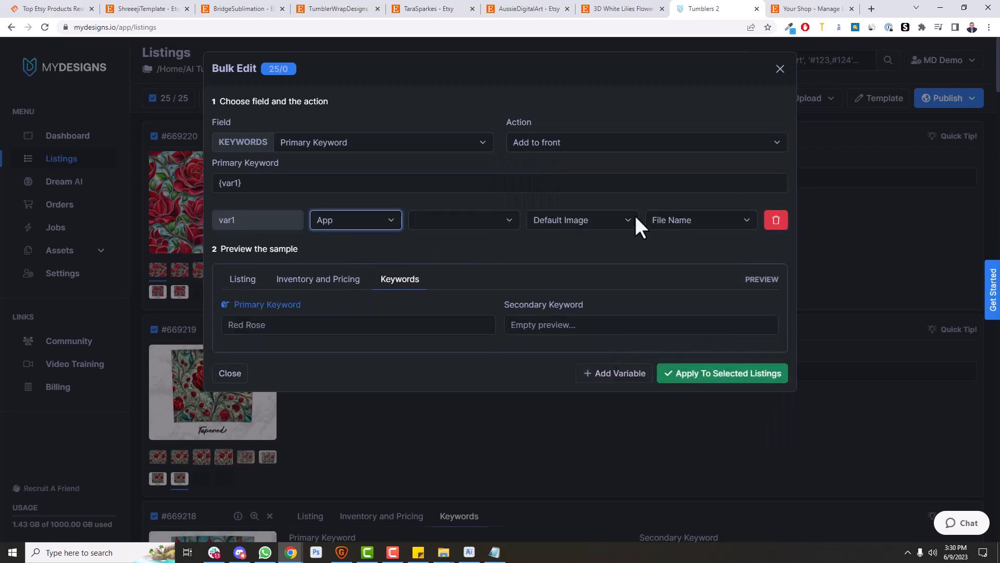
pyautogui.click(669, 385)
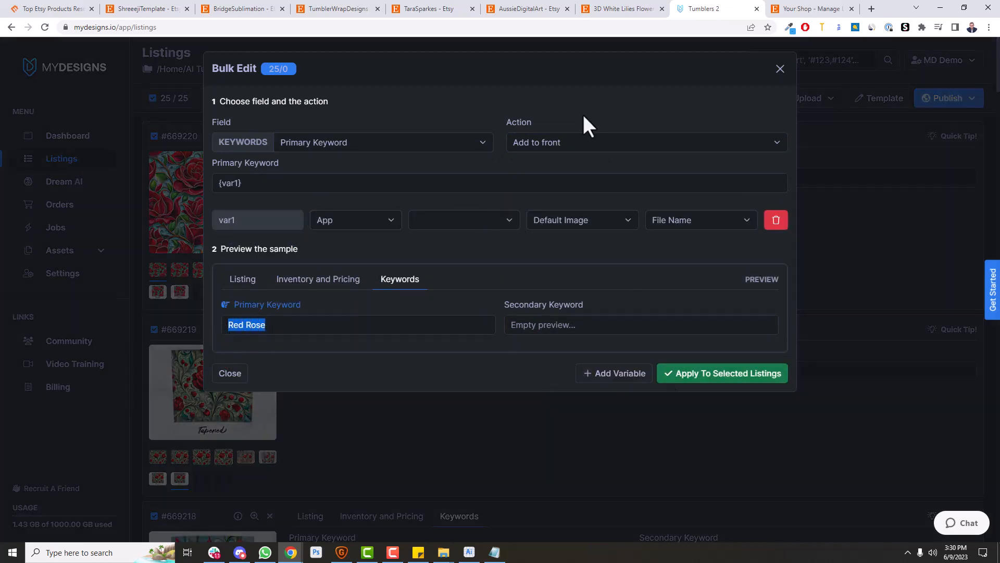
pyautogui.click(604, 130)
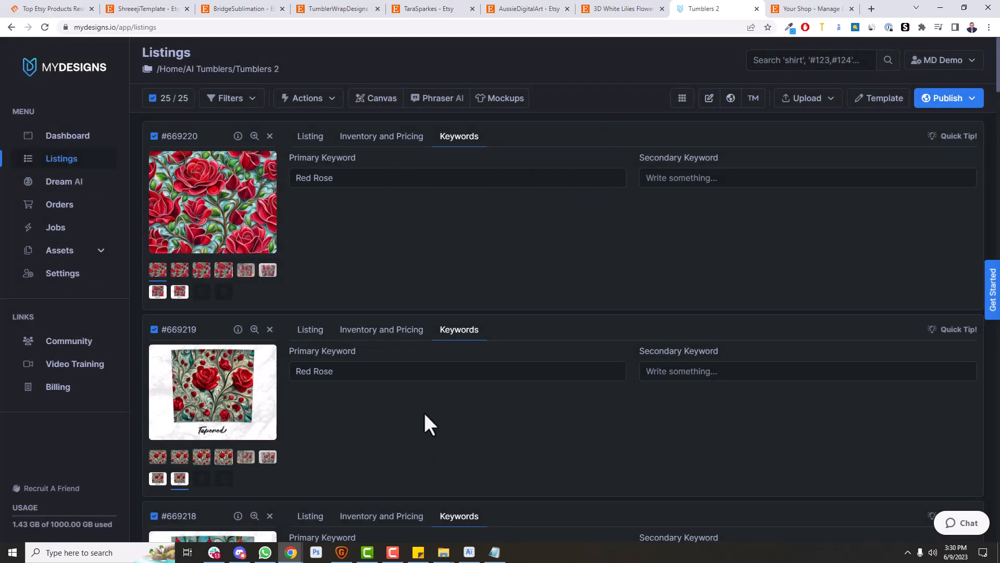
# Step: Show the listing details again and review the keyword-filled titles, descriptions and tags down to the Colorful Rose listings
pyautogui.click(307, 138)
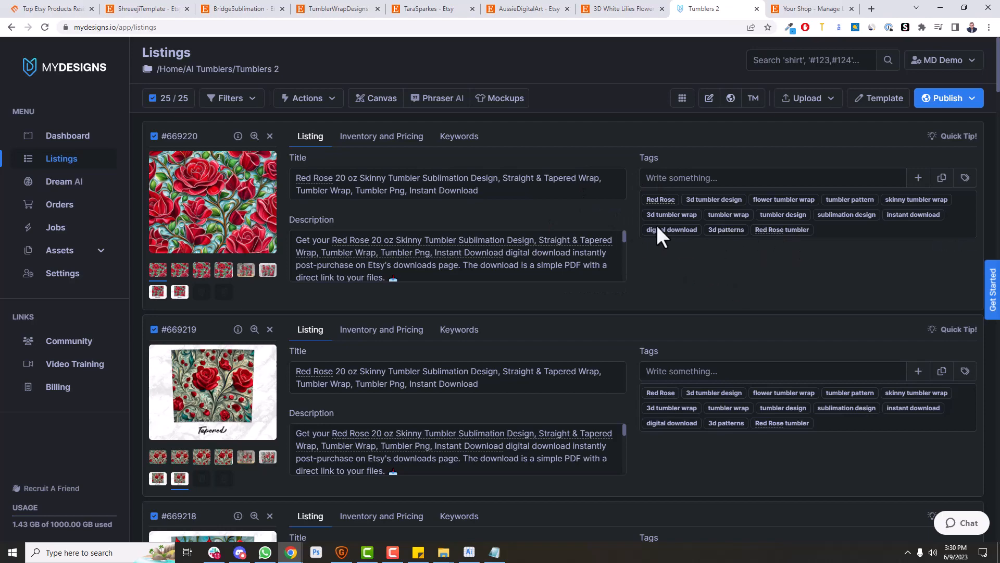
pyautogui.scroll(-6, 791, 251)
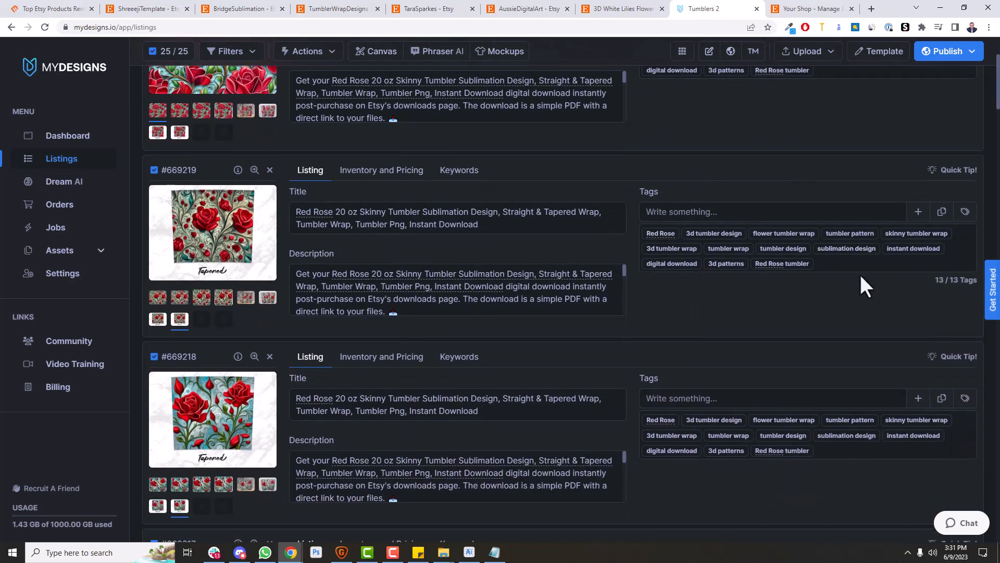
pyautogui.scroll(-19, 802, 255)
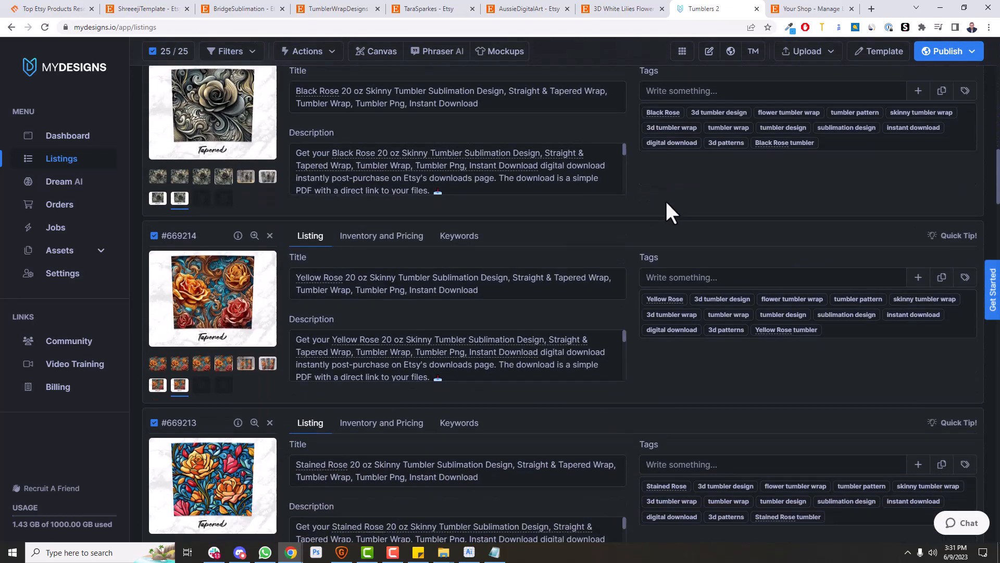
pyautogui.scroll(-2, 941, 317)
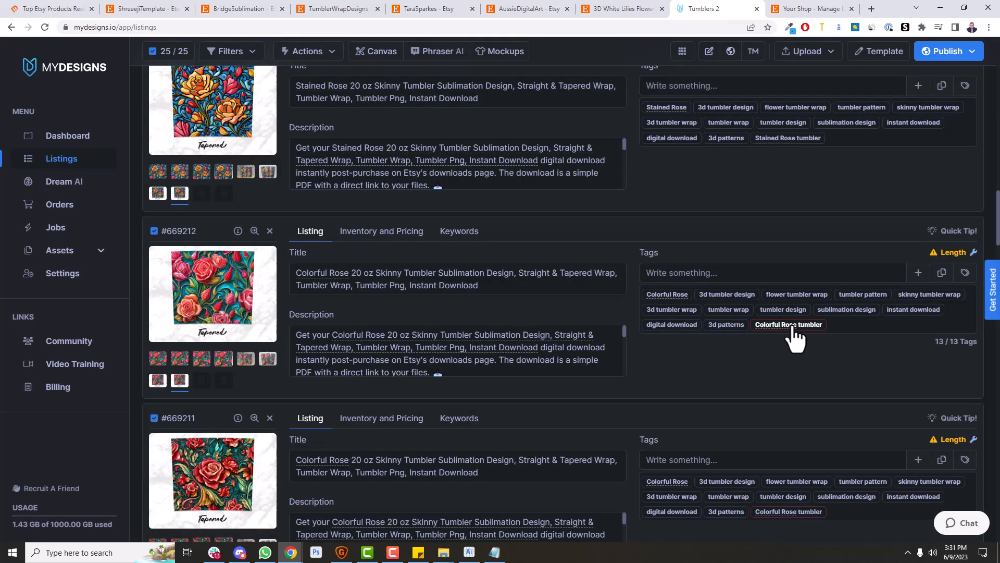
# Step: Replace the overlong "Colorful Rose tumbler" tag with "colorful rose" in both Colorful Rose listings, #669212 and #669211
pyautogui.click(789, 325)
pyautogui.click(762, 276)
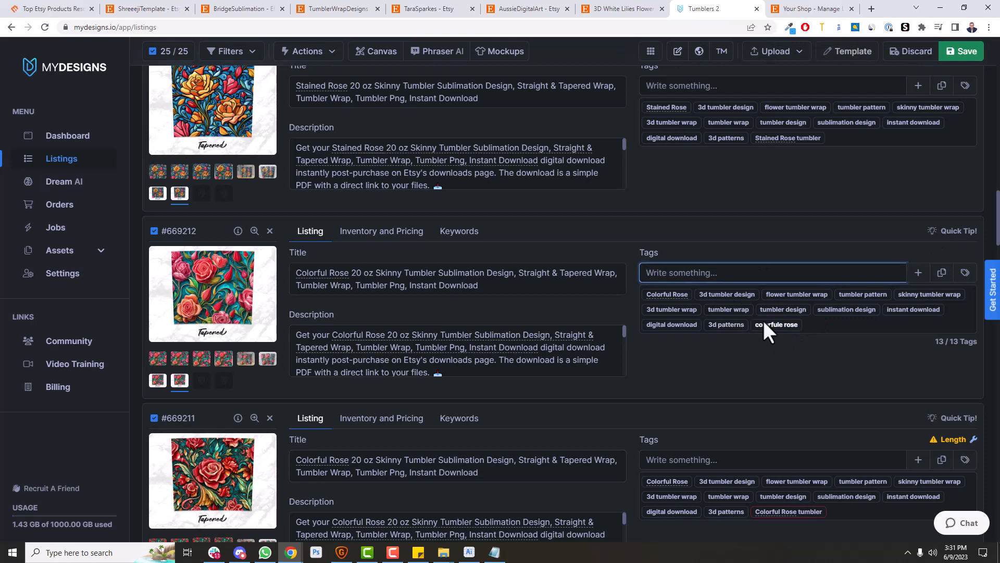
pyautogui.click(764, 323)
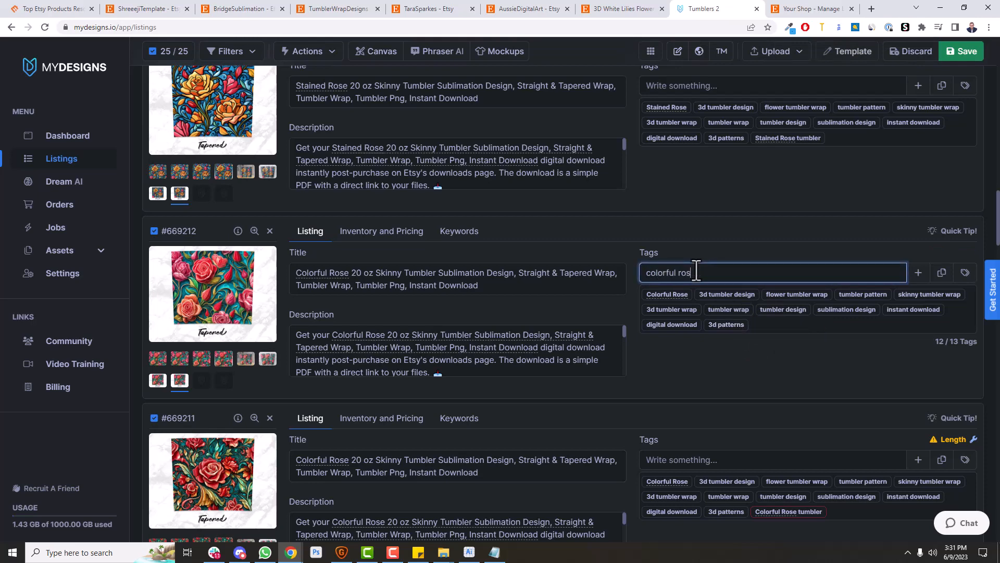
pyautogui.scroll(-2, 782, 385)
pyautogui.click(789, 407)
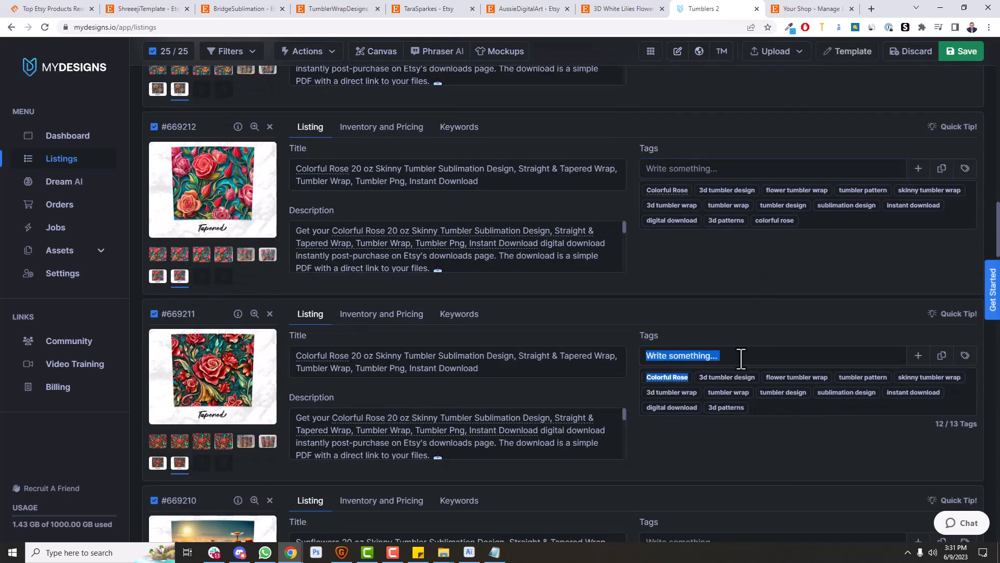
pyautogui.click(741, 356)
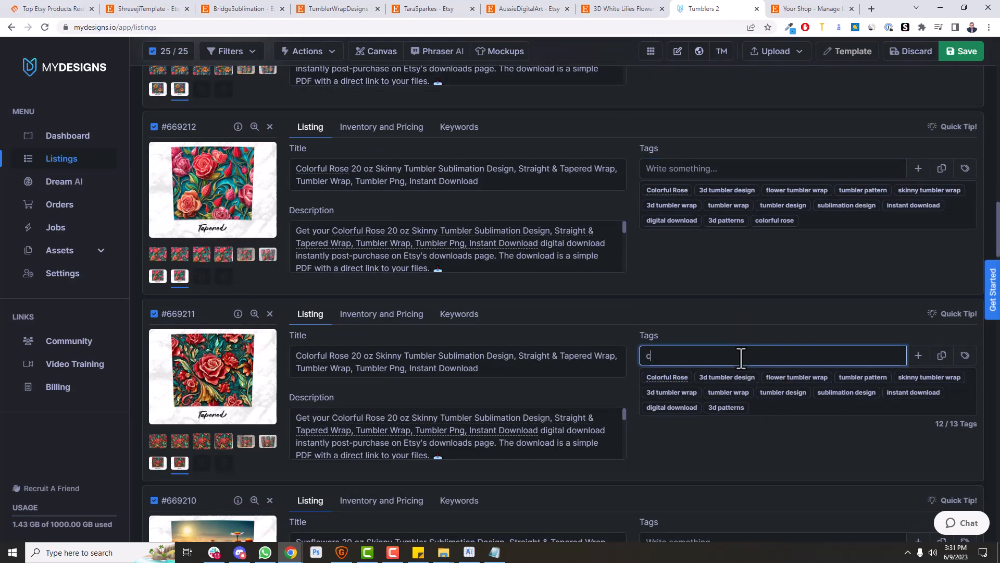
pyautogui.scroll(-8, 719, 317)
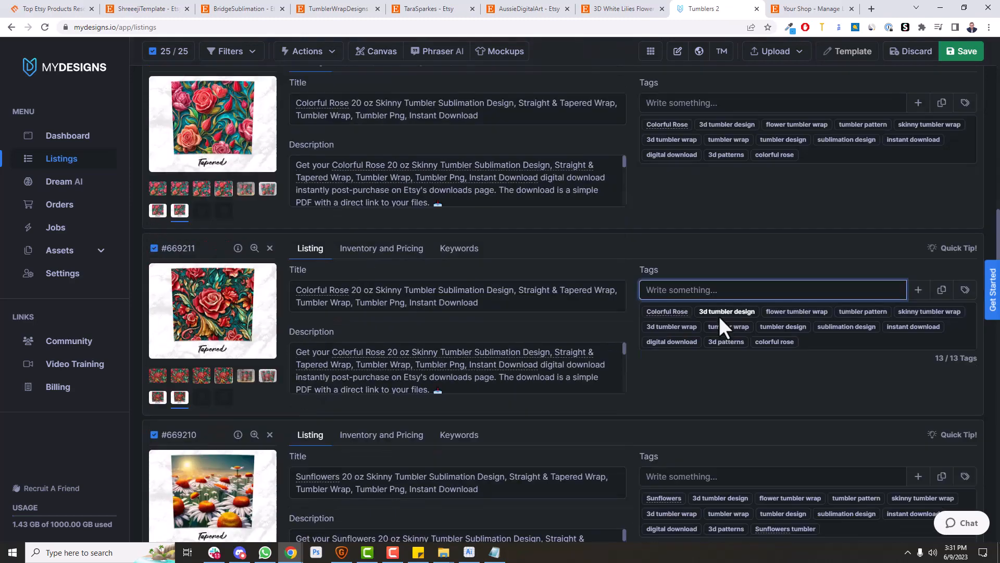
# Step: Remove the overlong keyword tags from the Sunflower Field listing and from the White Flowers listing on page 2, and save the changes
pyautogui.click(801, 364)
pyautogui.scroll(-18, 801, 376)
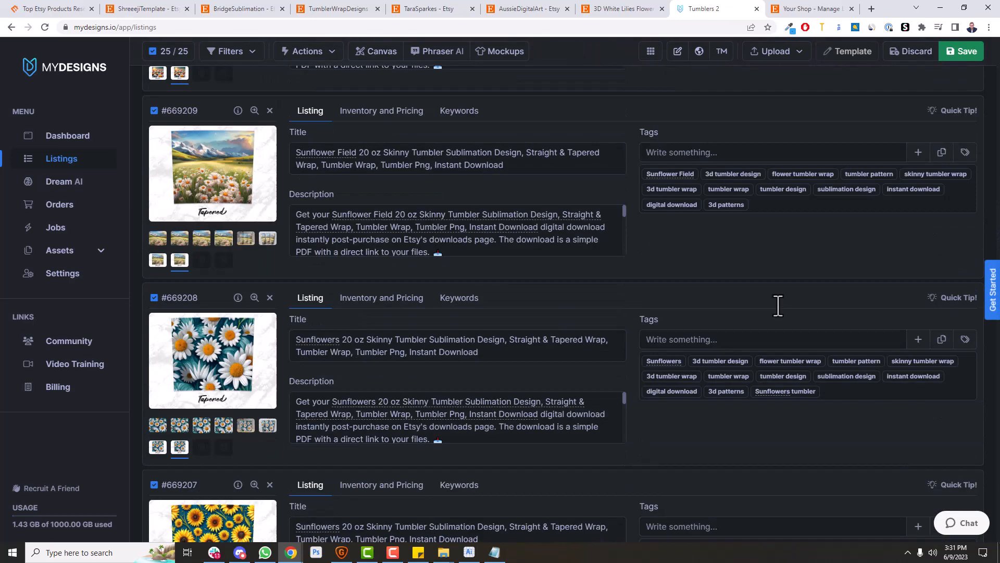
pyautogui.scroll(-20, 803, 334)
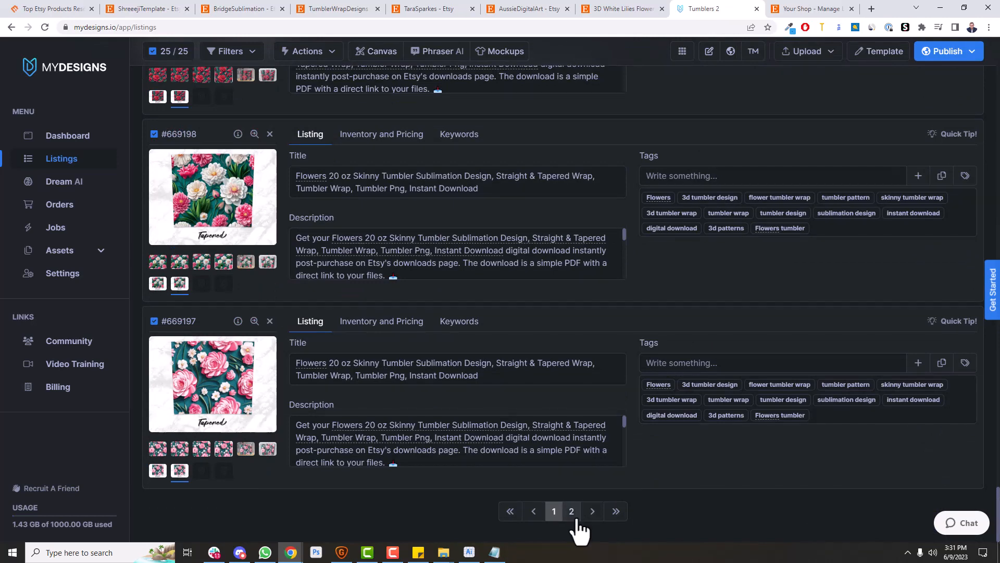
pyautogui.click(573, 517)
pyautogui.click(788, 232)
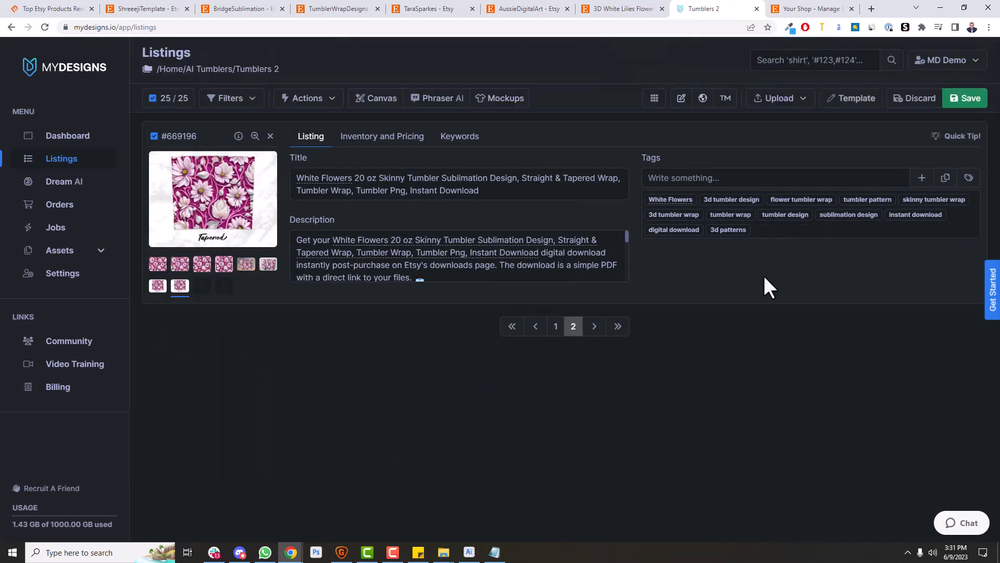
pyautogui.click(555, 328)
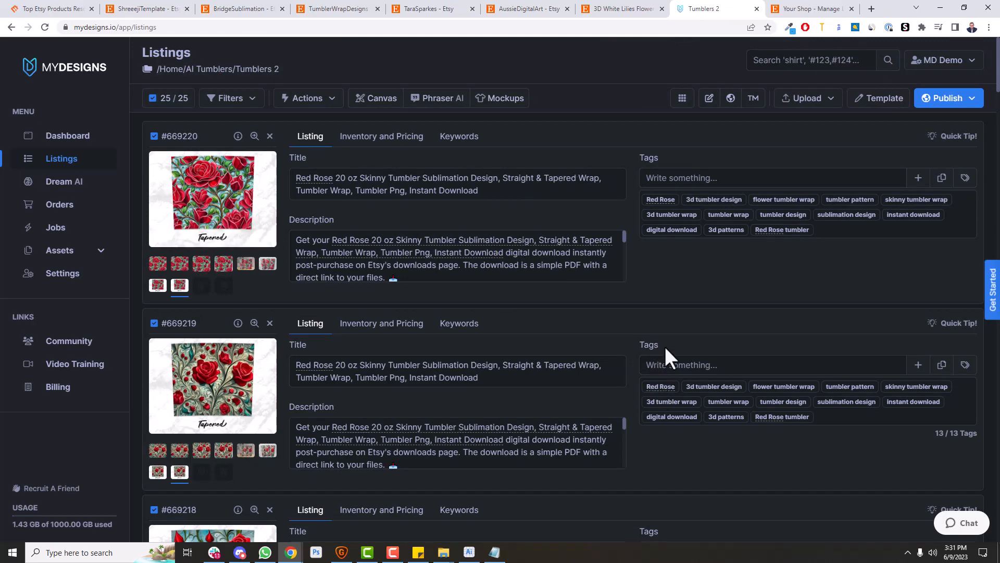
# Step: Start a digital publish of the selected listings and choose only the Straight and Tapered file slots as the files to sell
pyautogui.click(943, 102)
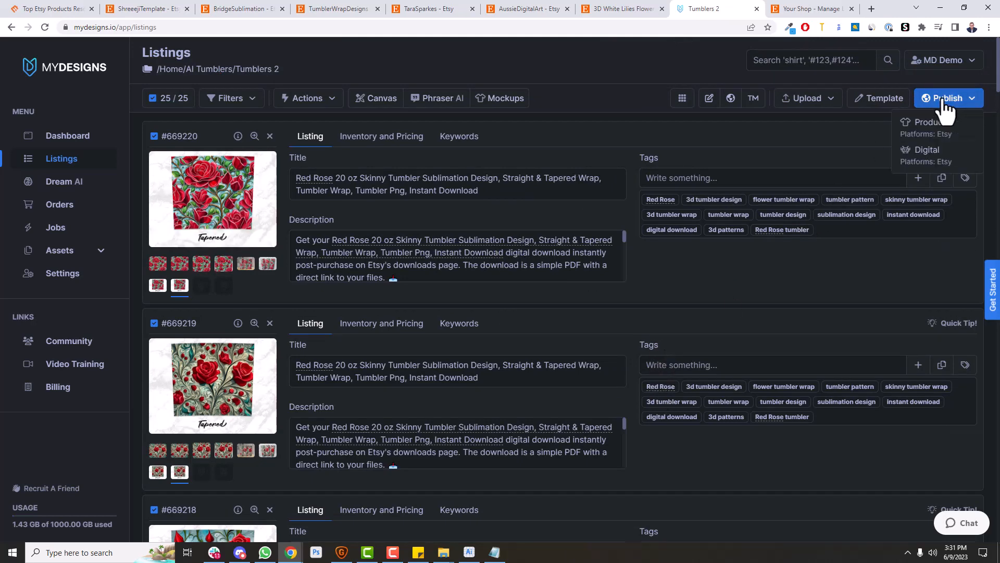
pyautogui.click(920, 152)
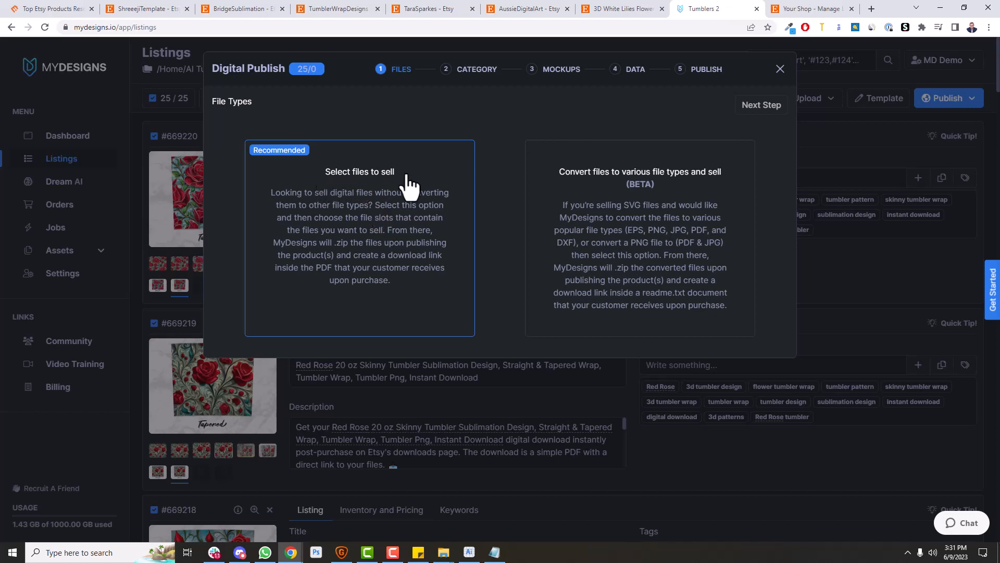
pyautogui.click(363, 196)
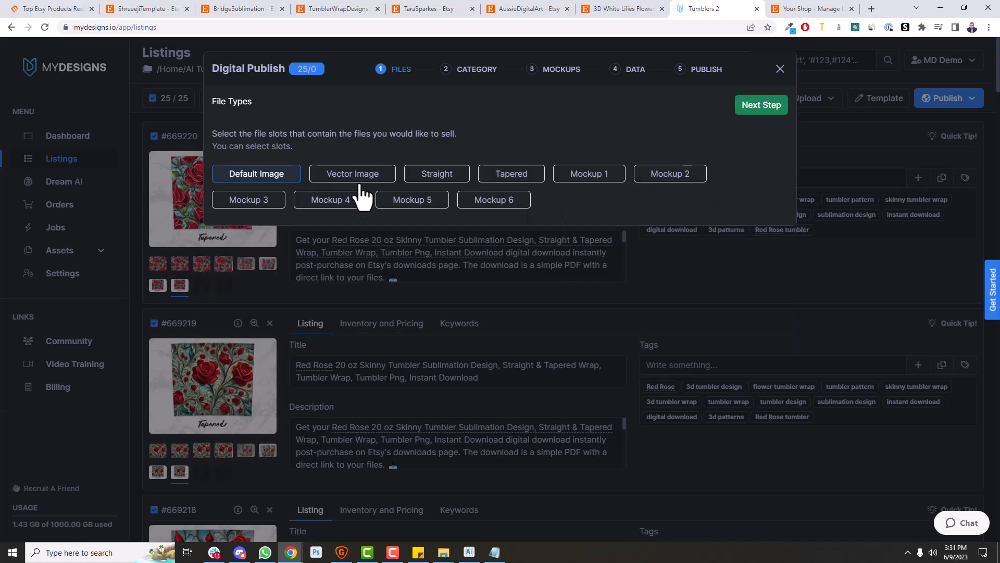
pyautogui.click(426, 177)
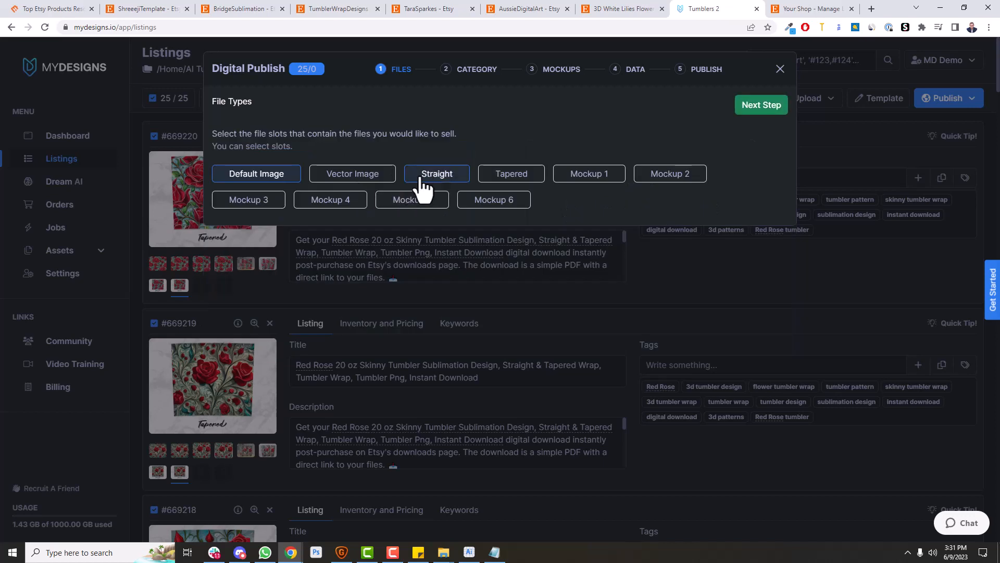
pyautogui.click(269, 180)
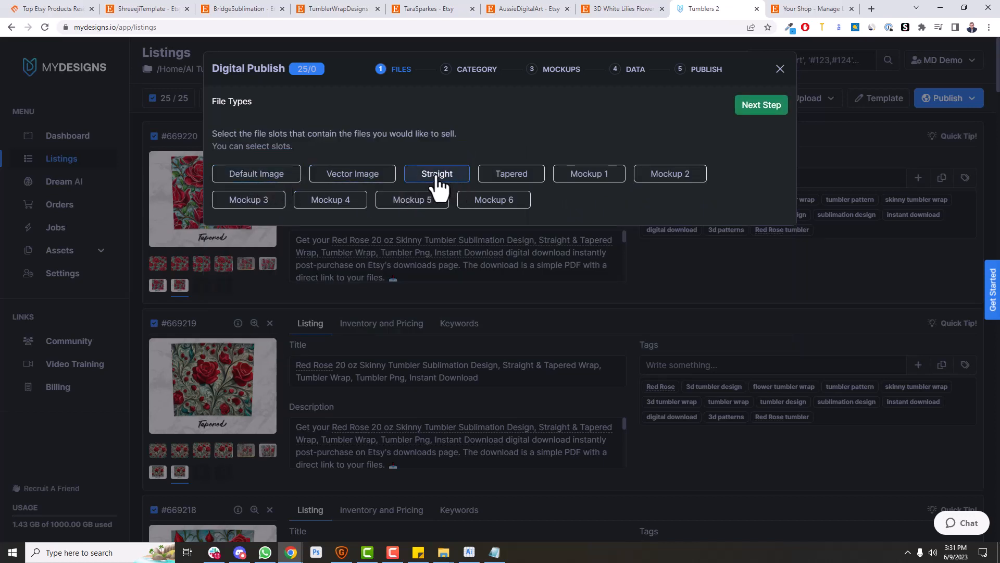
pyautogui.click(513, 180)
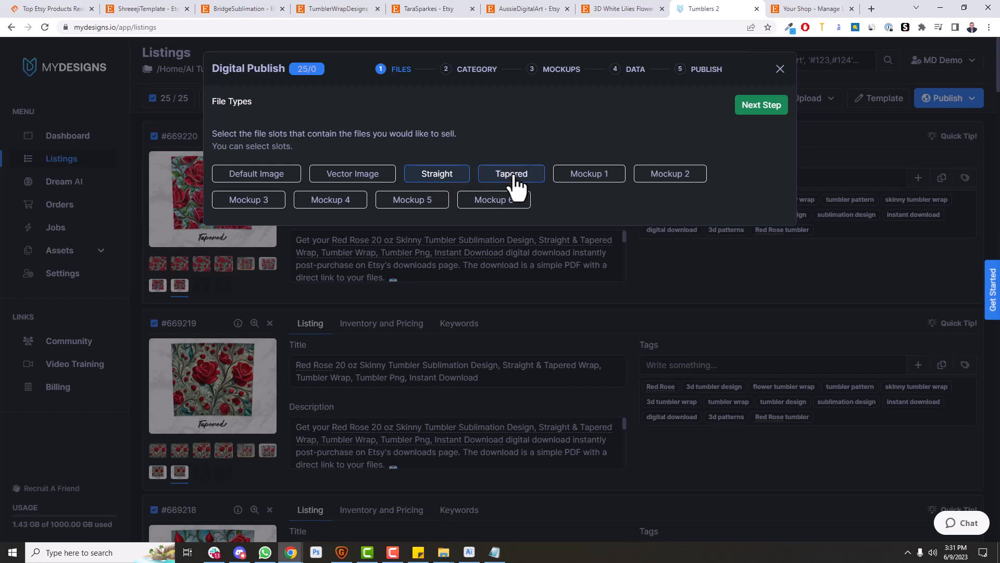
pyautogui.click(760, 109)
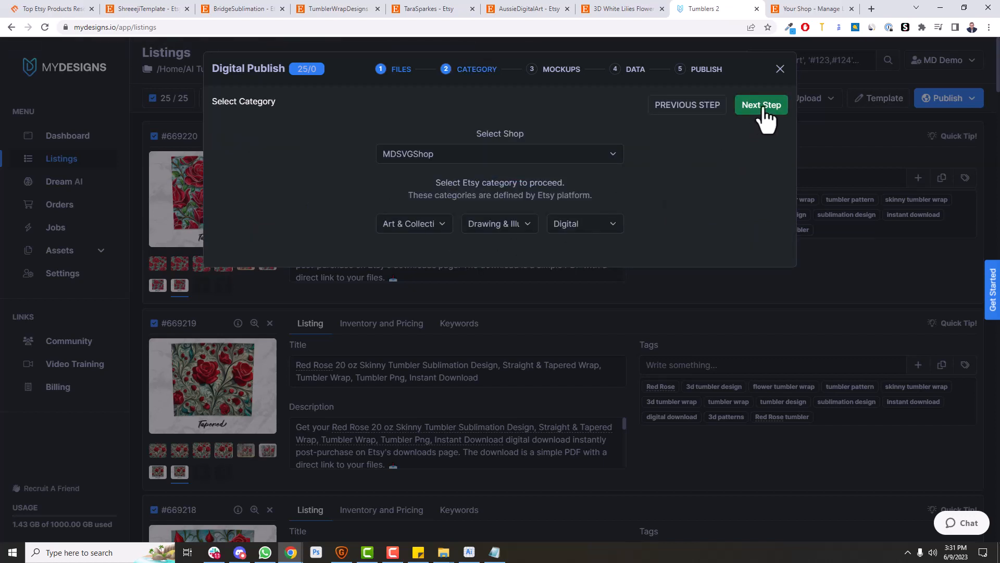
# Step: Keep the MDSVGShop shop and its category, and choose Mockup 1 through Mockup 4 for publishing with Mockup 2 as primary
pyautogui.click(761, 106)
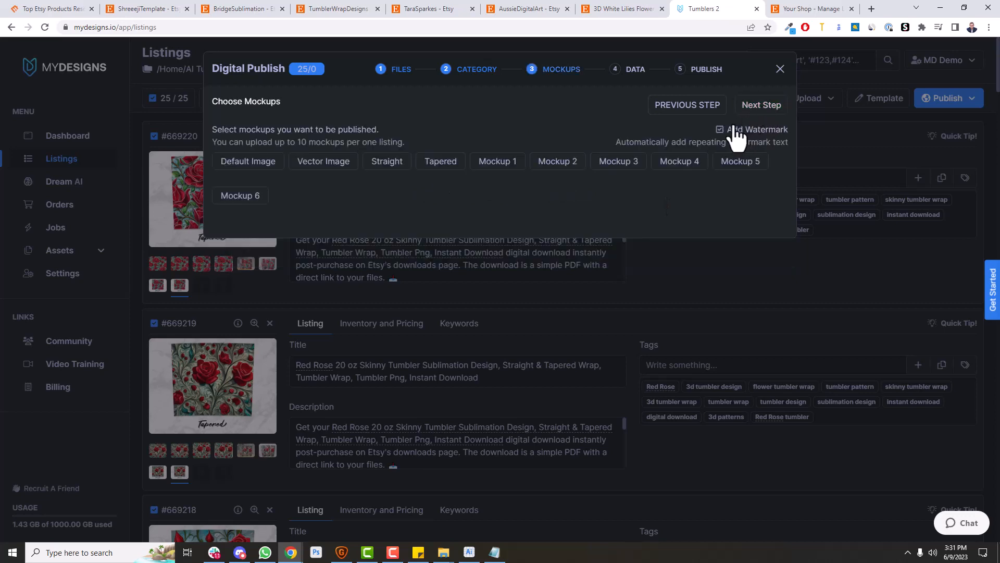
pyautogui.click(495, 164)
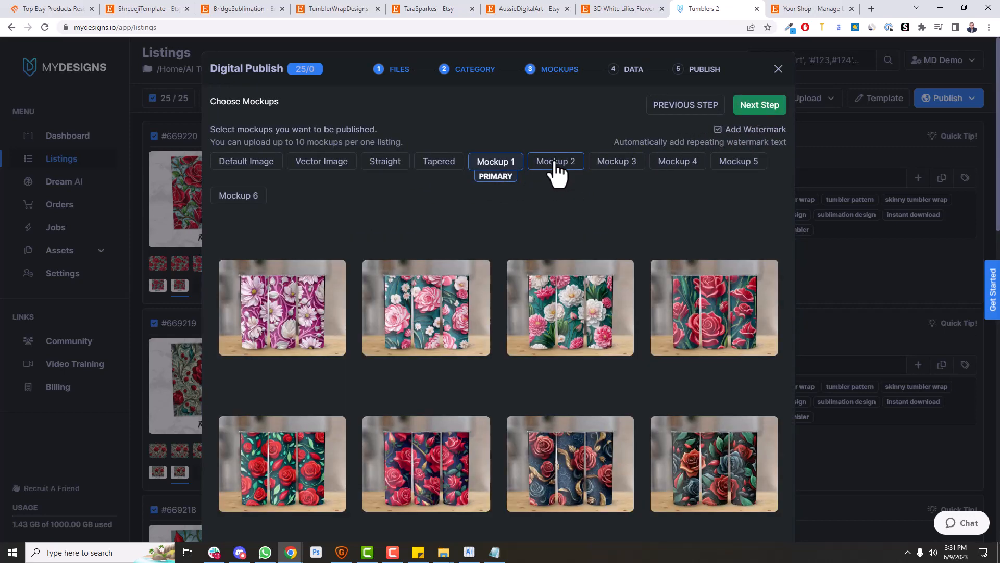
pyautogui.click(555, 162)
pyautogui.click(617, 162)
pyautogui.click(683, 163)
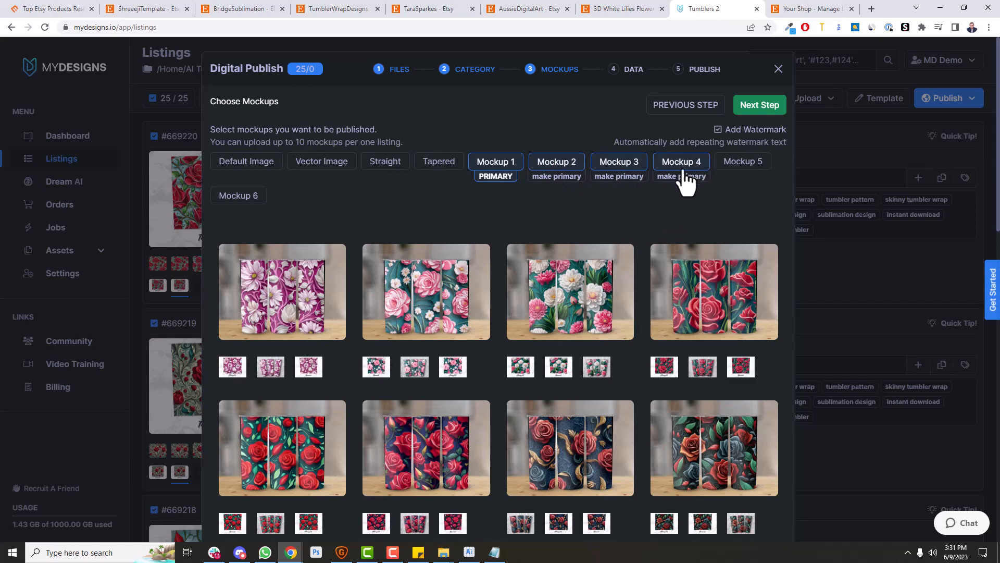
pyautogui.click(558, 177)
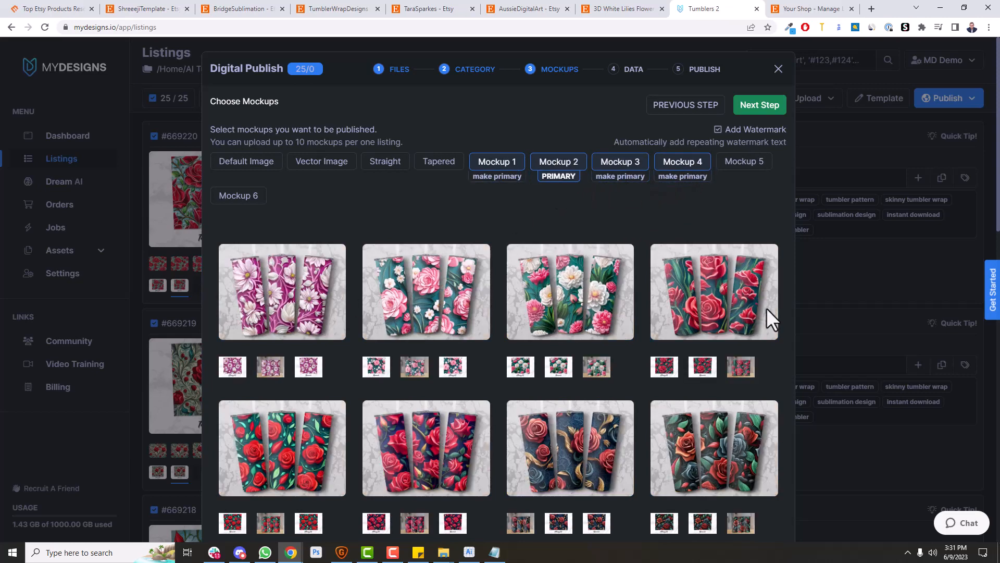
pyautogui.click(721, 132)
pyautogui.click(717, 139)
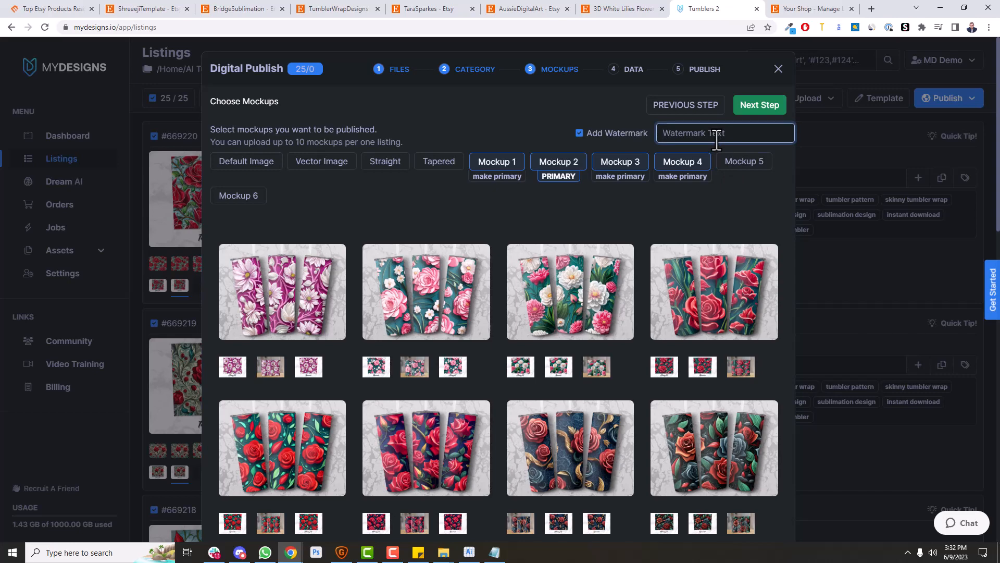
pyautogui.click(579, 133)
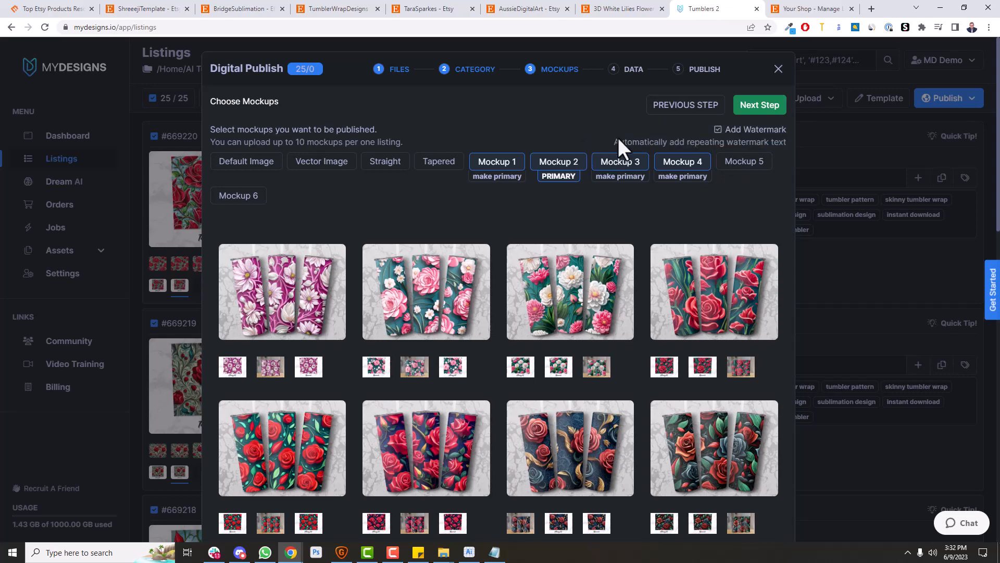
# Step: Review the mapped data fields and the listing preview, and try to publish the listings to MDSVGShop
pyautogui.click(750, 117)
pyautogui.scroll(-1, 562, 447)
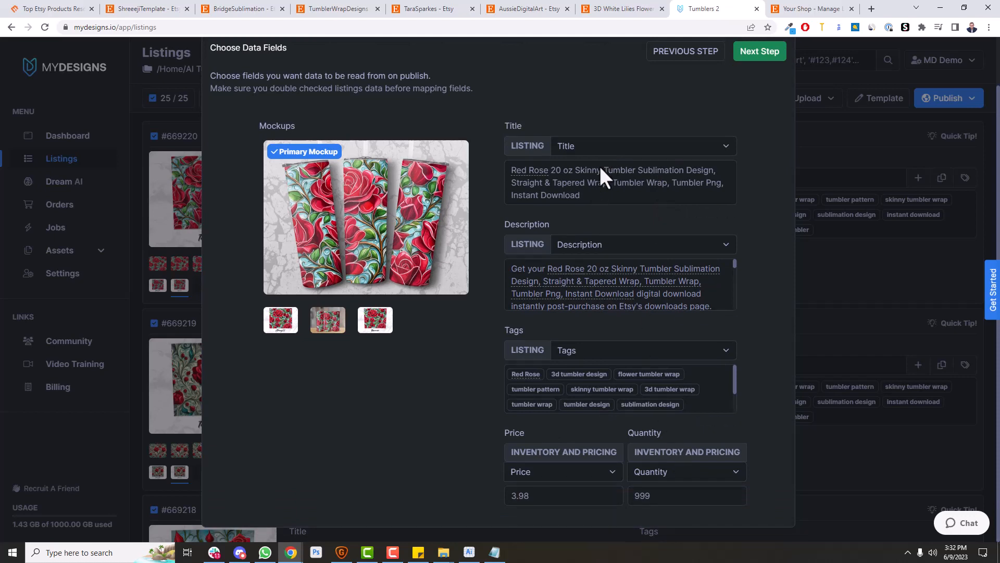
pyautogui.scroll(-1, 583, 280)
pyautogui.scroll(-5, 584, 280)
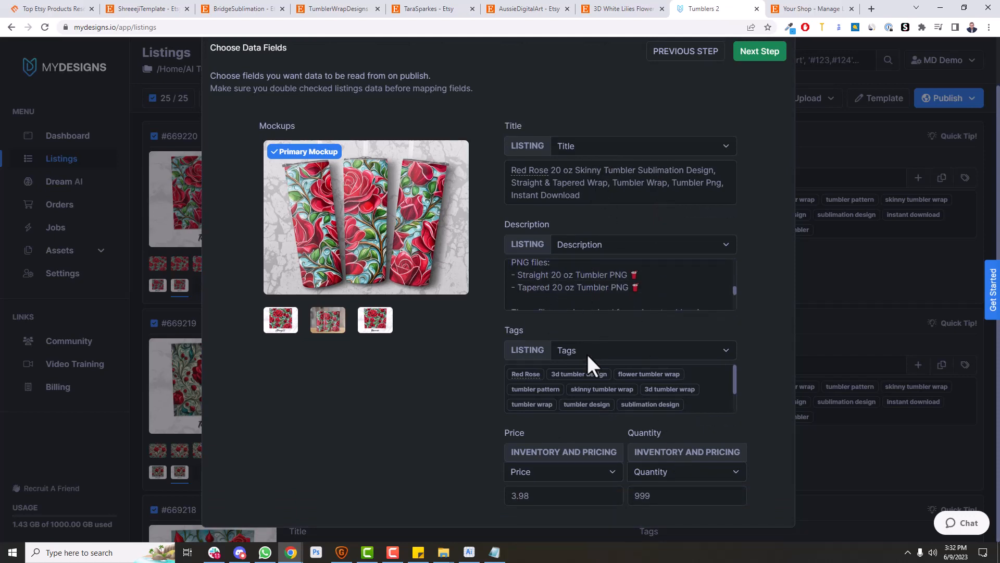
pyautogui.scroll(1, 690, 298)
pyautogui.click(753, 109)
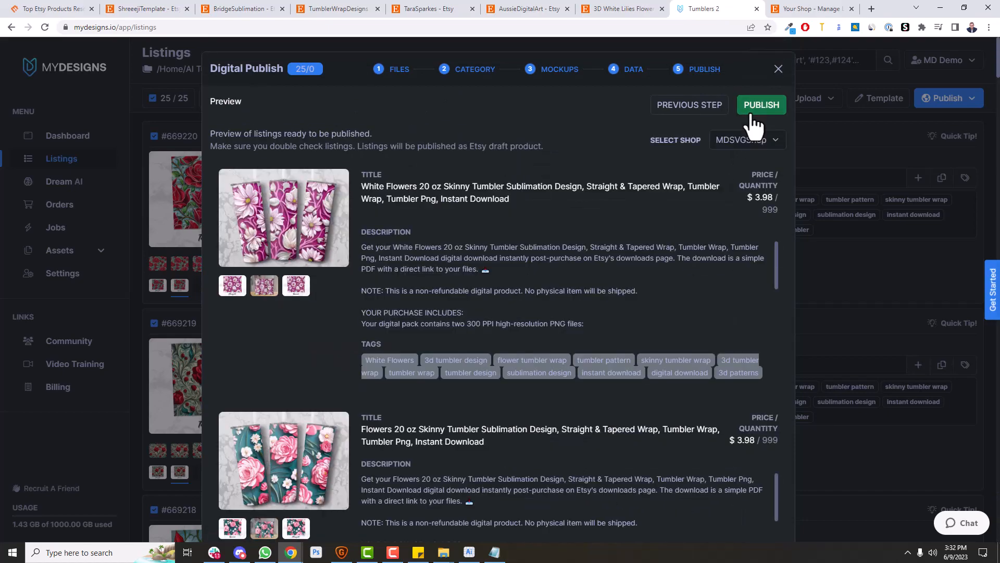
pyautogui.scroll(-10, 312, 276)
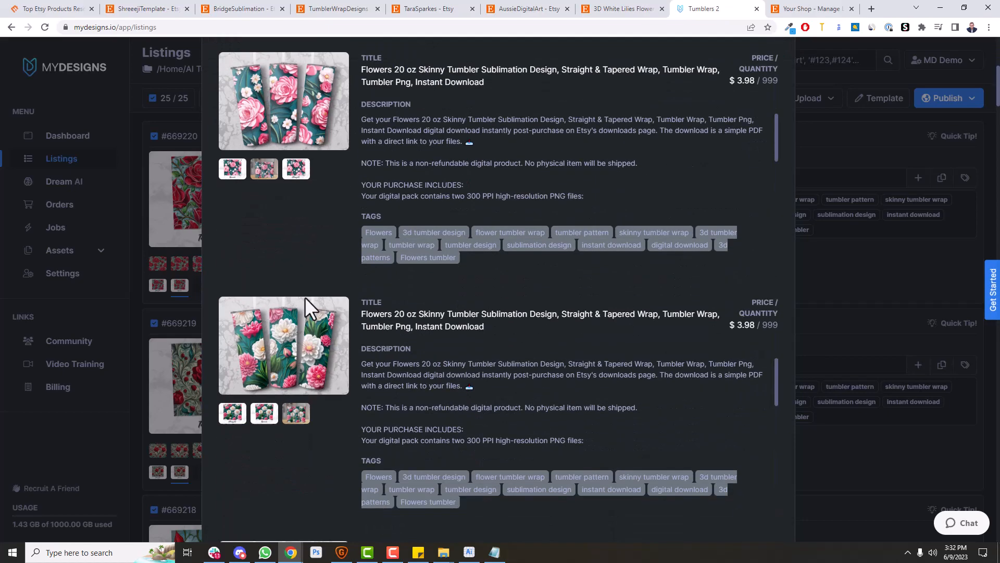
pyautogui.scroll(10, 297, 332)
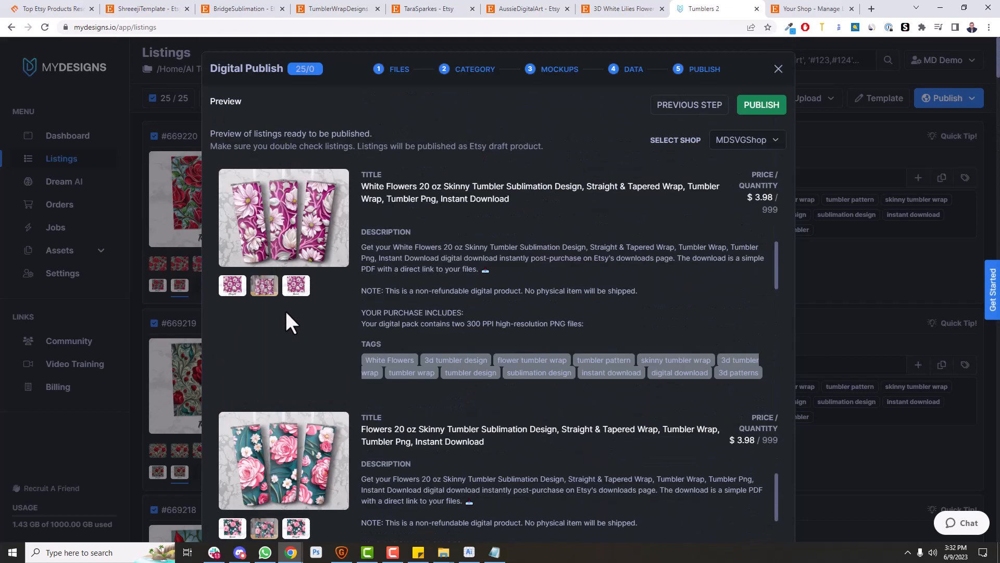
pyautogui.click(762, 112)
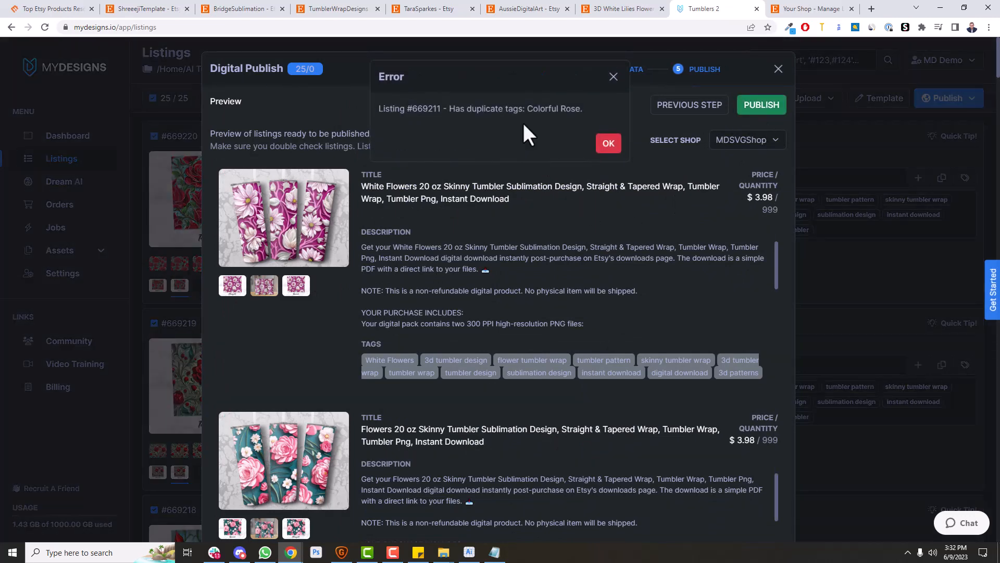
# Step: Leave the publish dialog, find listing #669211 by its number and remove its duplicate "colorful rose" tag
pyautogui.doubleClick(424, 109)
pyautogui.hotkey('ctrl', 'c')
pyautogui.click(611, 147)
pyautogui.click(778, 70)
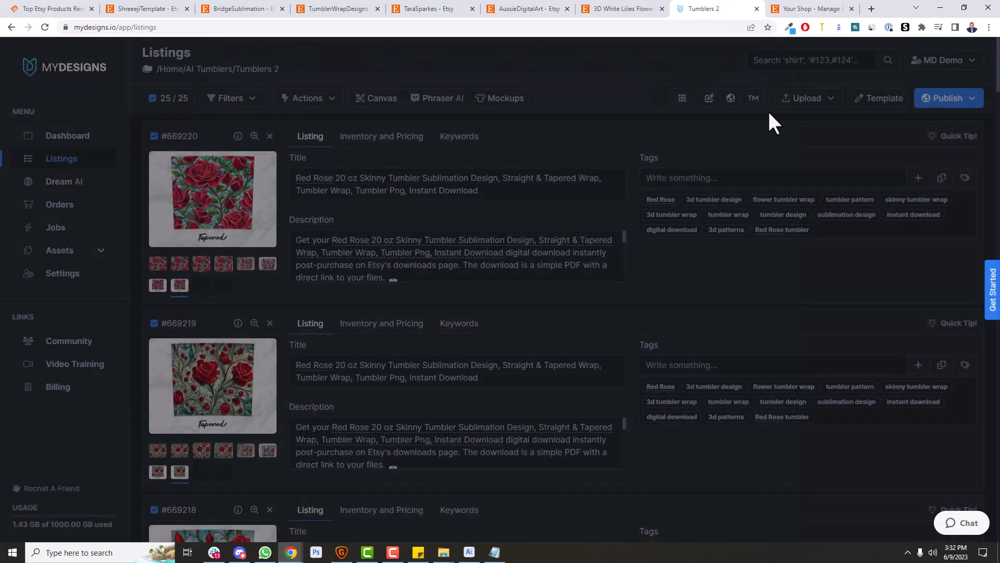
pyautogui.click(808, 61)
pyautogui.hotkey('ctrl', 'v')
pyautogui.press('Return')
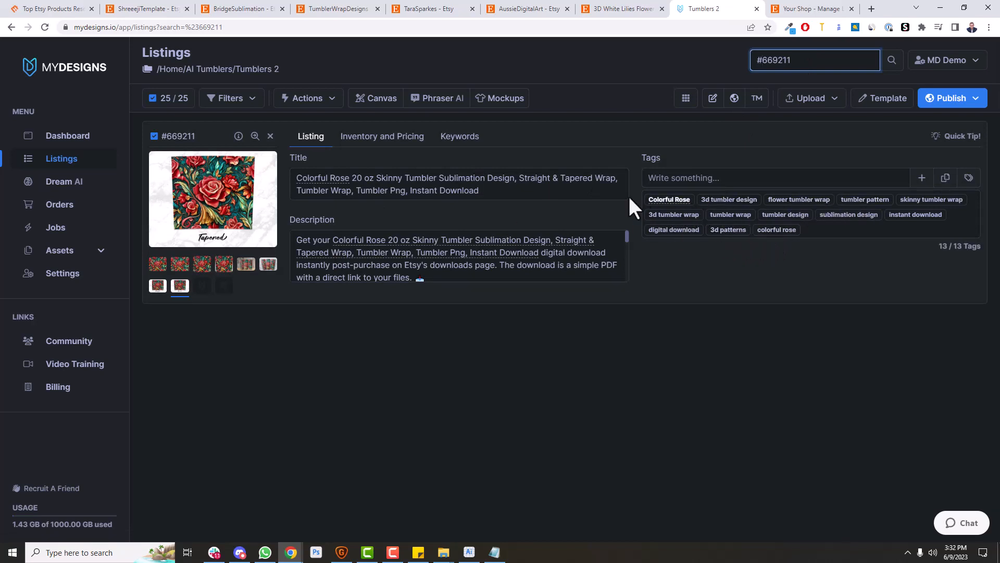
pyautogui.click(776, 230)
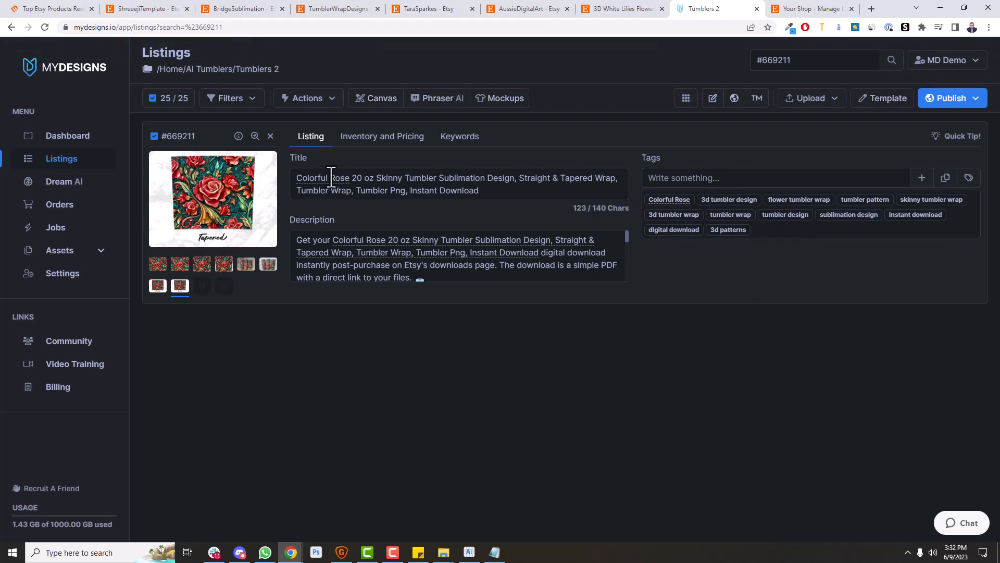
# Step: Search the listings for "colorful rose", remove the duplicate "colorful rose" tag from listing #669212, and clear the search
pyautogui.tripleClick(812, 62)
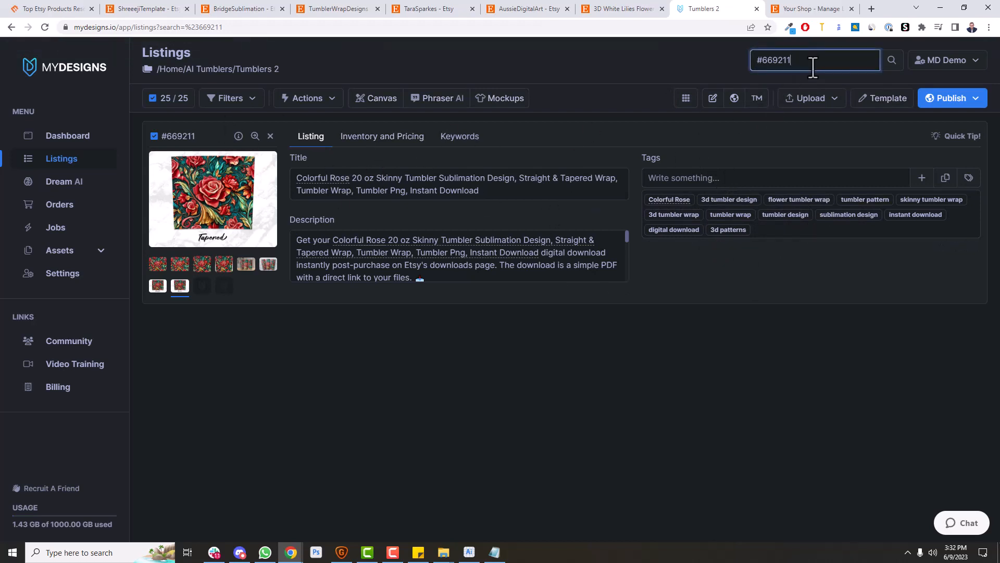
pyautogui.write('colorful rose')
pyautogui.press('Return')
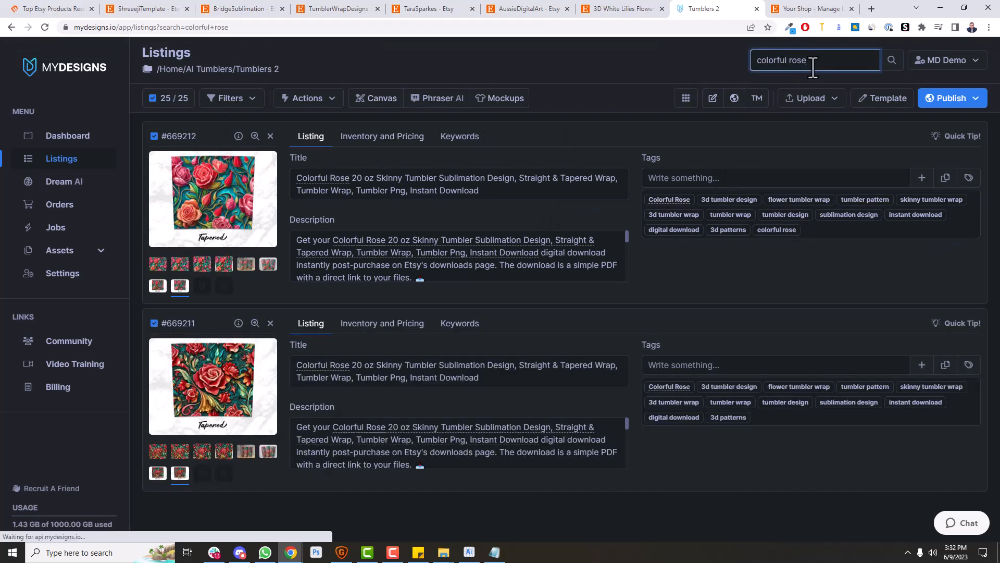
pyautogui.click(785, 232)
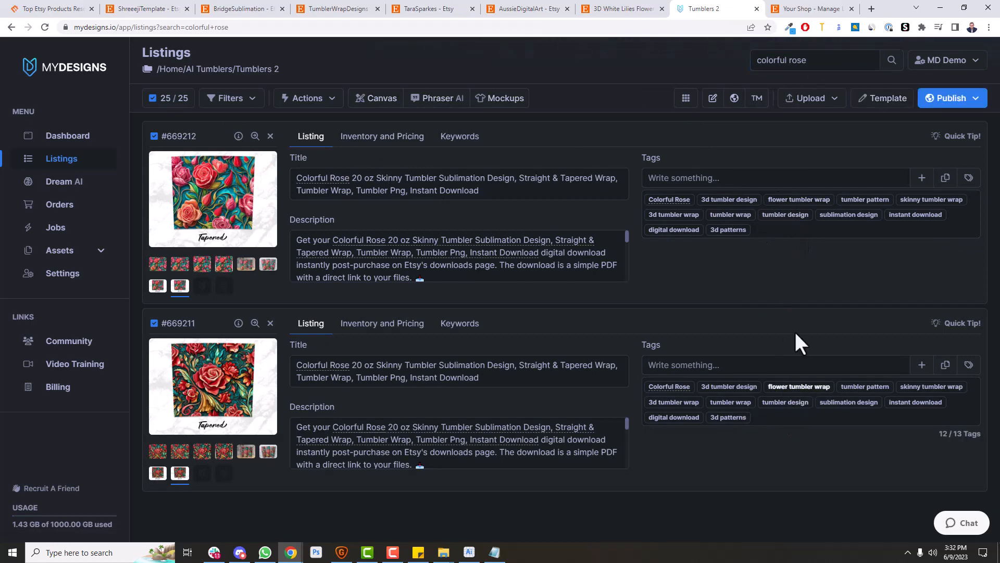
pyautogui.tripleClick(828, 61)
pyautogui.press('BackSpace')
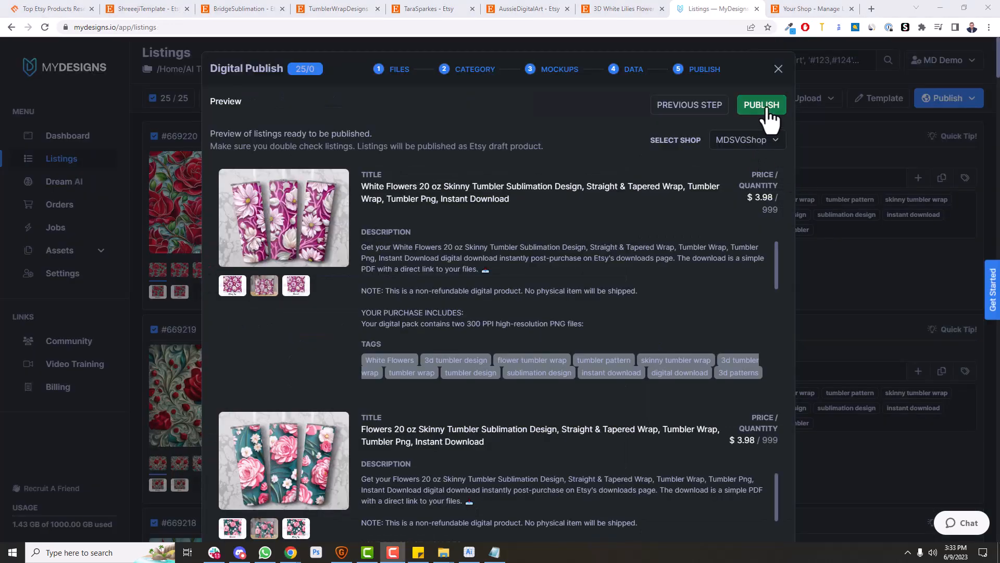
# Step: Publish the 25 listings to MDSVGShop and show the refreshed draft listings in Etsy's Shop Manager
pyautogui.click(763, 106)
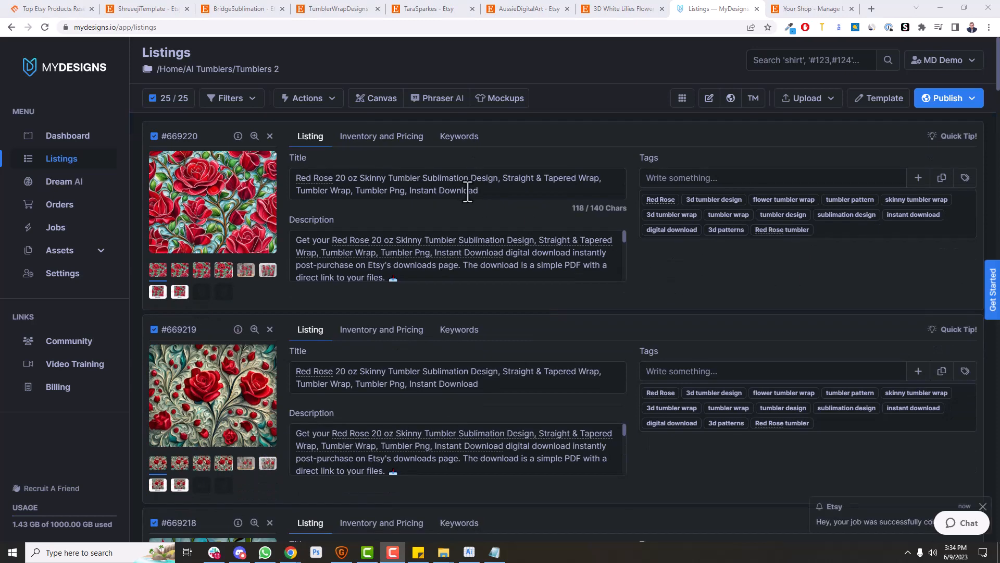
pyautogui.click(811, 8)
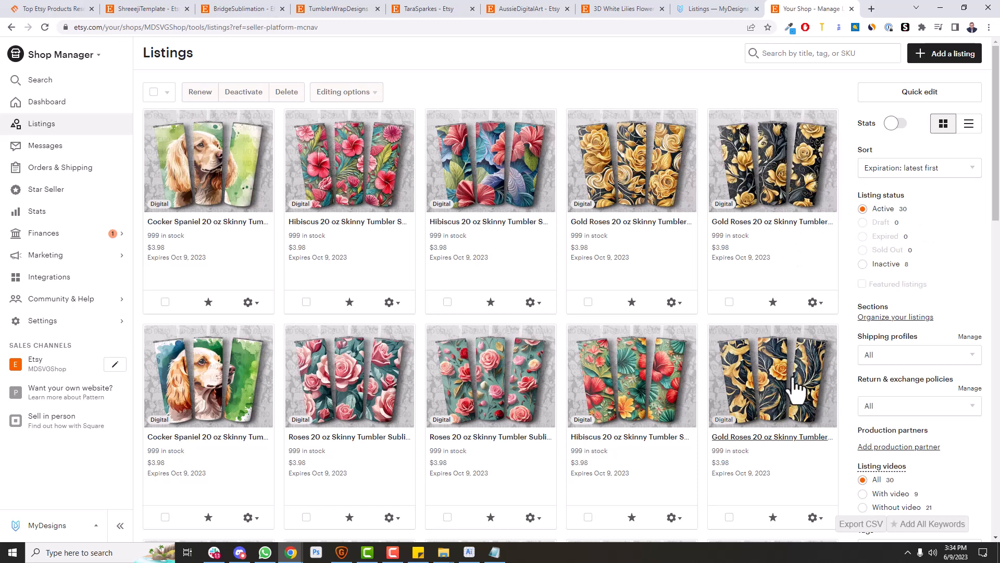
pyautogui.click(46, 28)
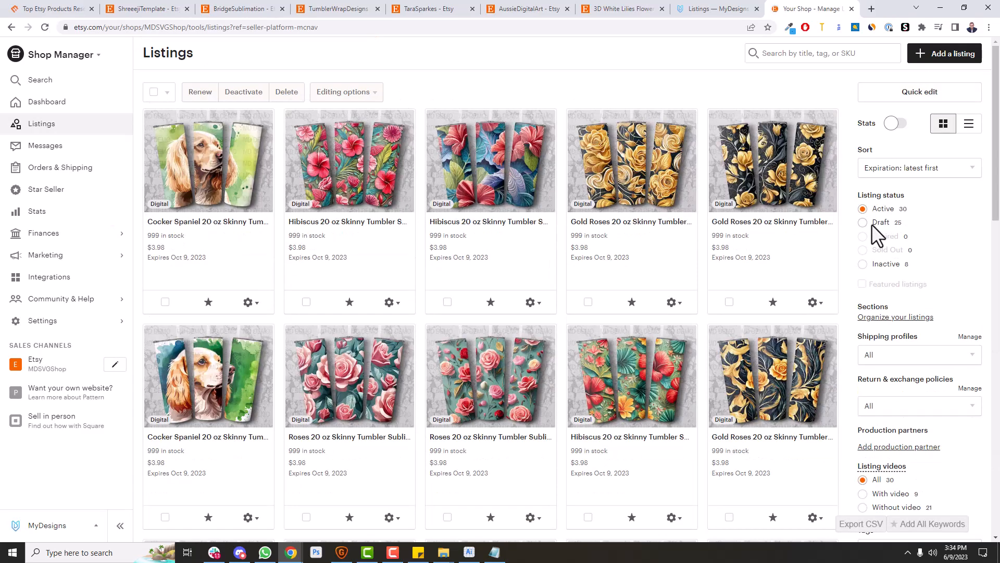
pyautogui.click(871, 224)
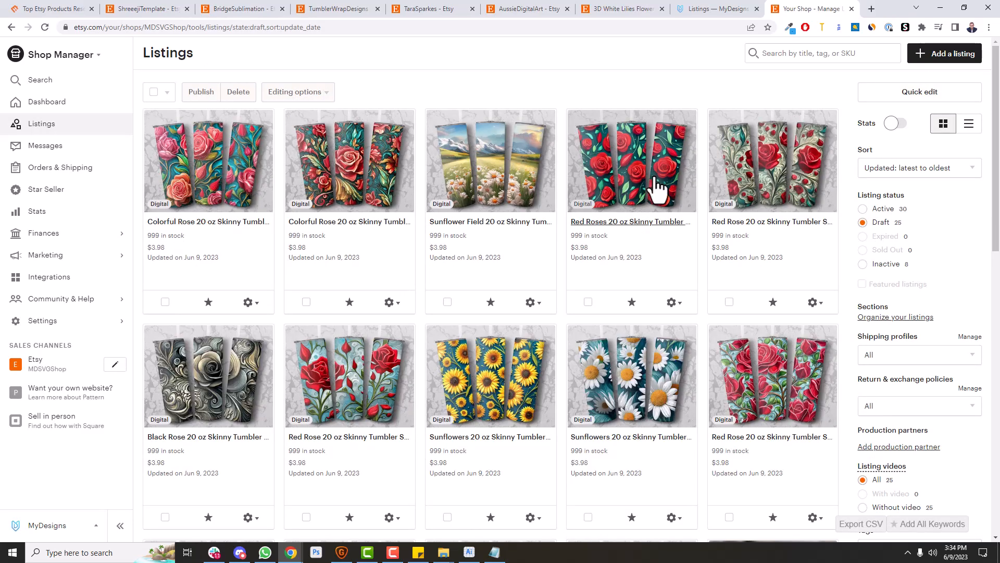
# Step: Open the black-and-white Black Rose tumbler draft, make the marble-background mockup its primary photo, and save it as a draft
pyautogui.scroll(-7, 776, 211)
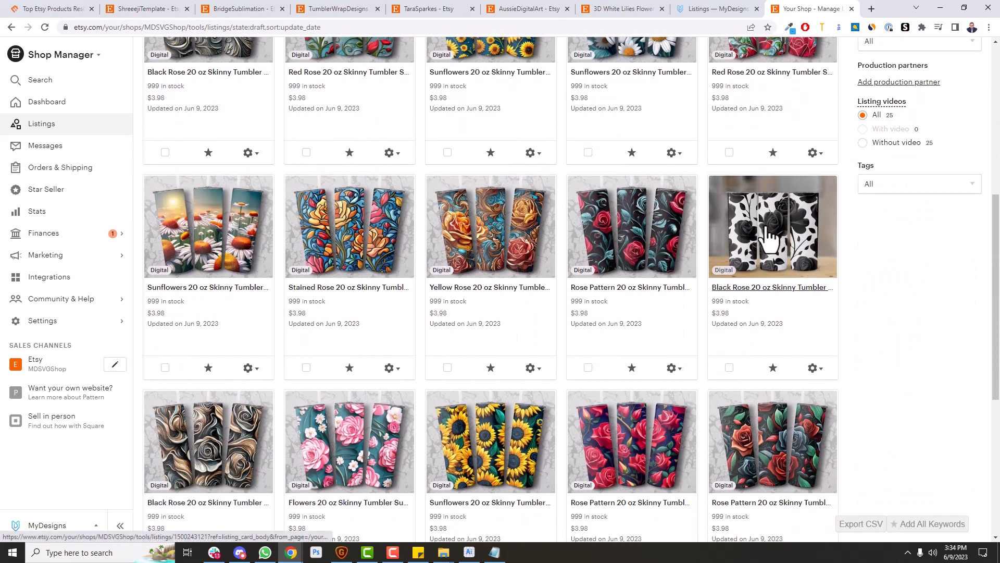
pyautogui.click(769, 239)
pyautogui.moveTo(424, 241); pyautogui.dragTo(339, 246)
pyautogui.moveTo(833, 520); pyautogui.dragTo(836, 472)
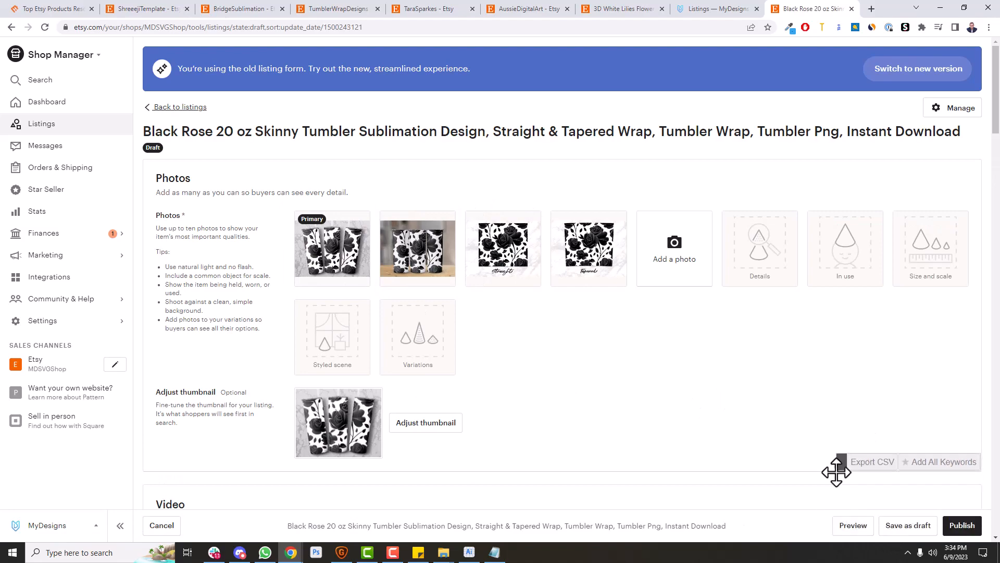
pyautogui.click(895, 525)
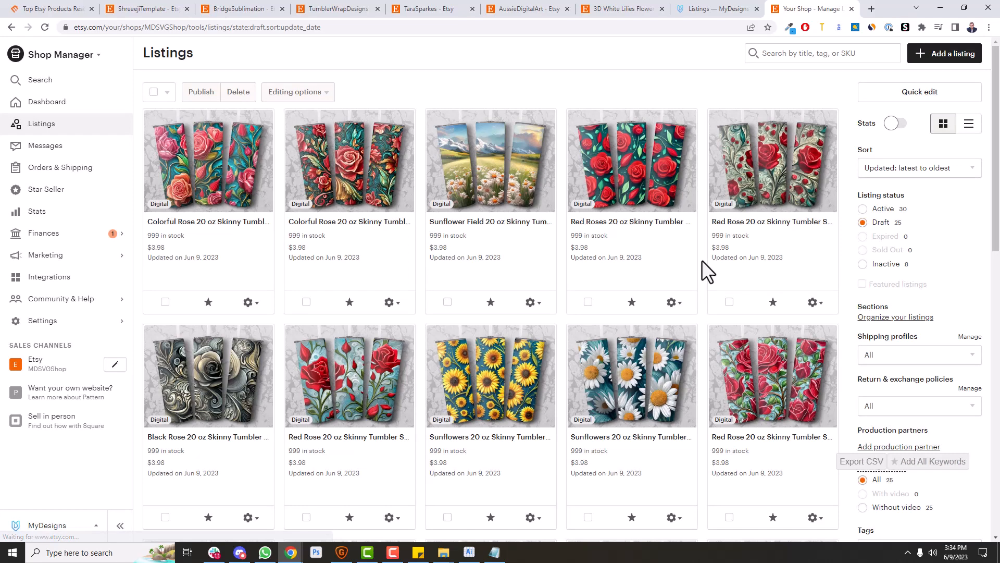
# Step: Open a Rose Pattern draft, review its photos, title, description, tags, quantity and attached digital file, and return to the draft listings
pyautogui.scroll(-15, 702, 260)
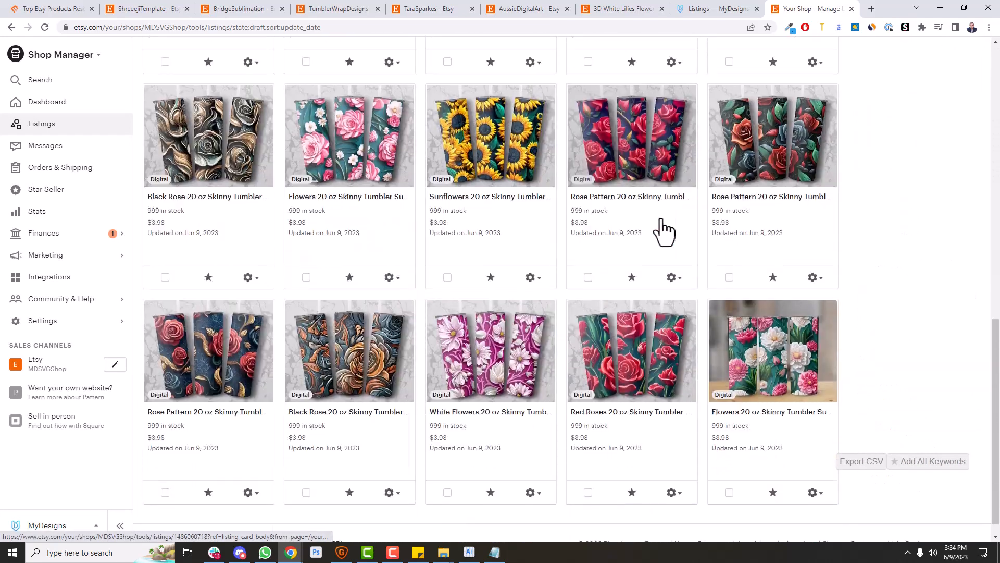
pyautogui.click(221, 308)
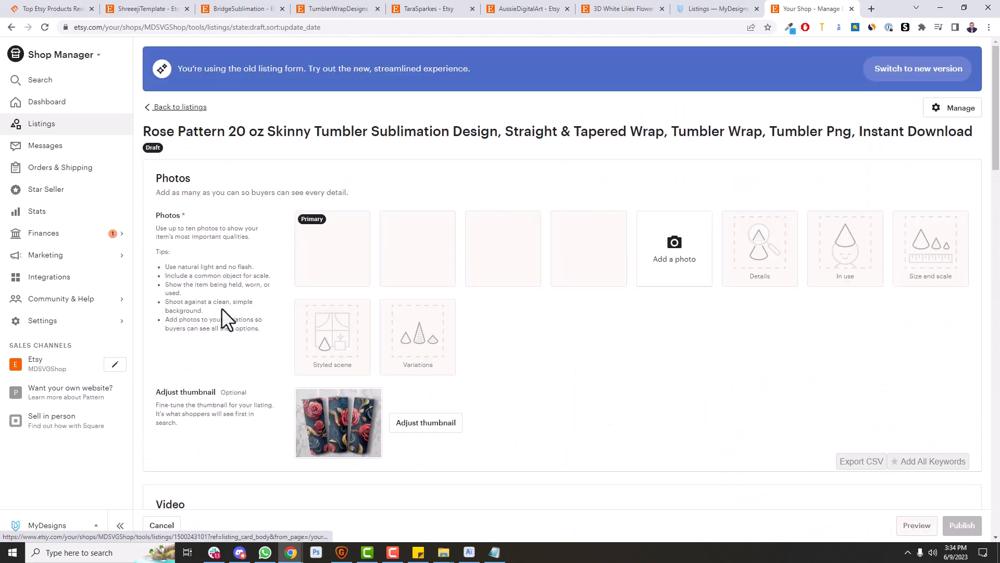
pyautogui.scroll(-3, 490, 268)
pyautogui.scroll(2, 458, 236)
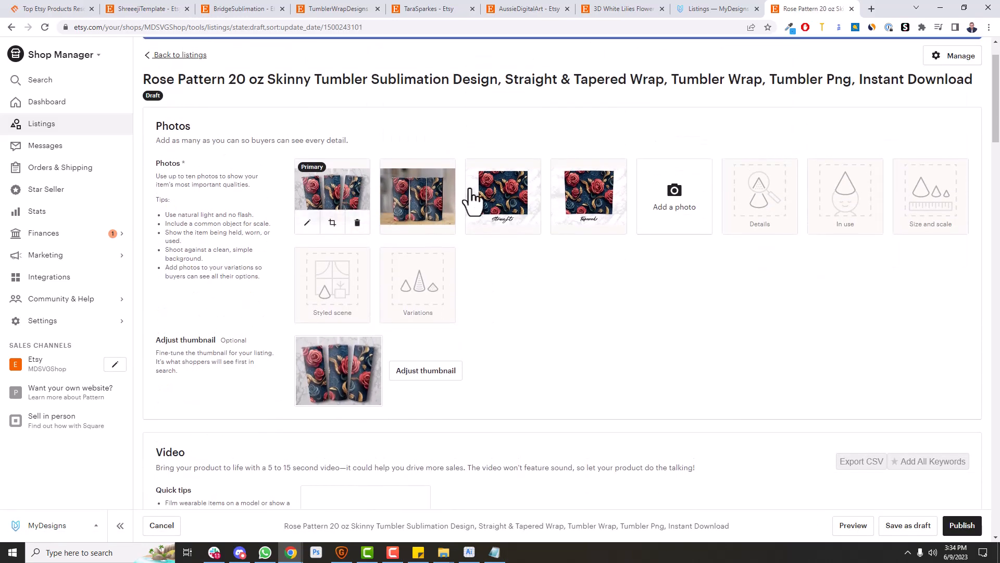
pyautogui.scroll(-7, 542, 305)
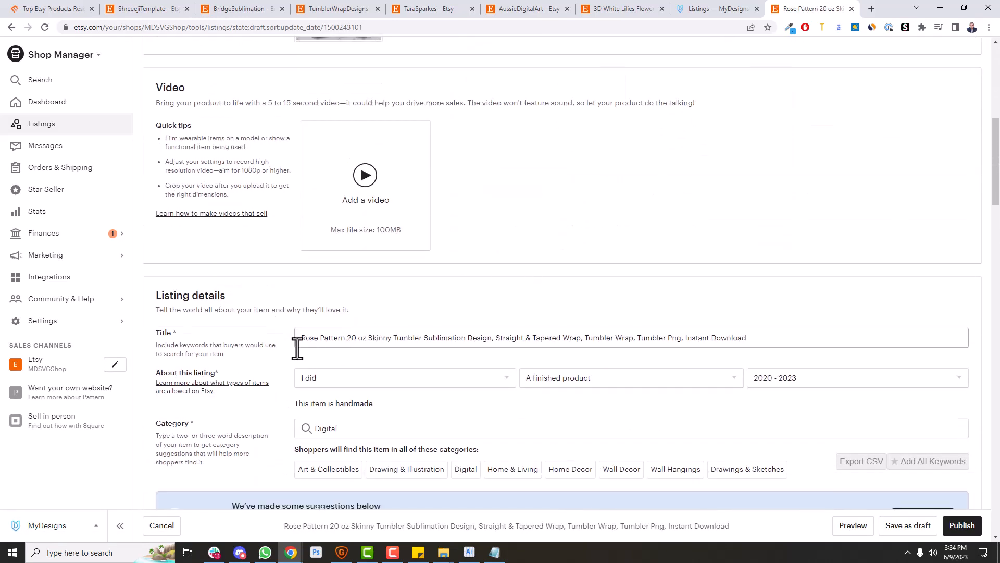
pyautogui.scroll(-11, 651, 282)
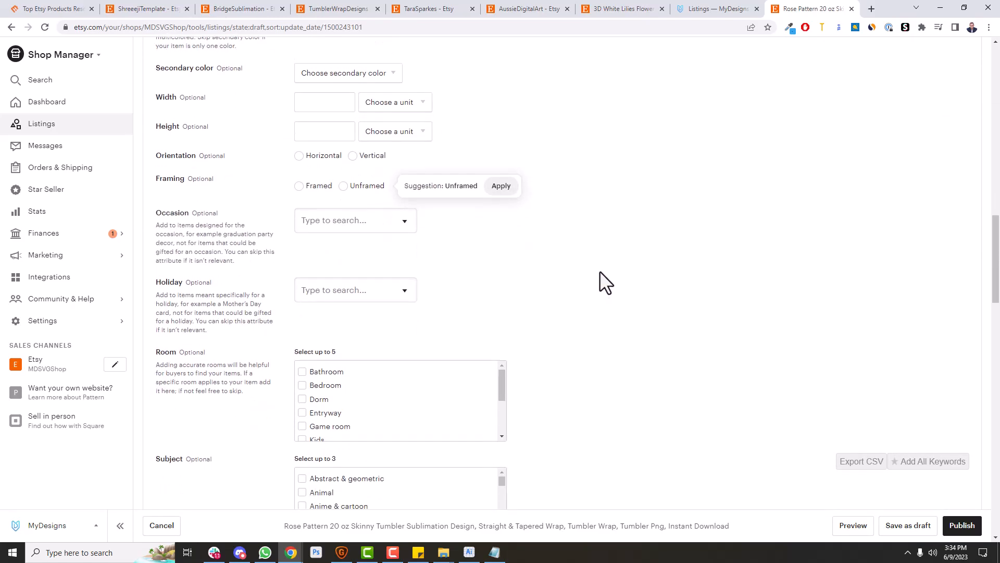
pyautogui.scroll(-11, 602, 276)
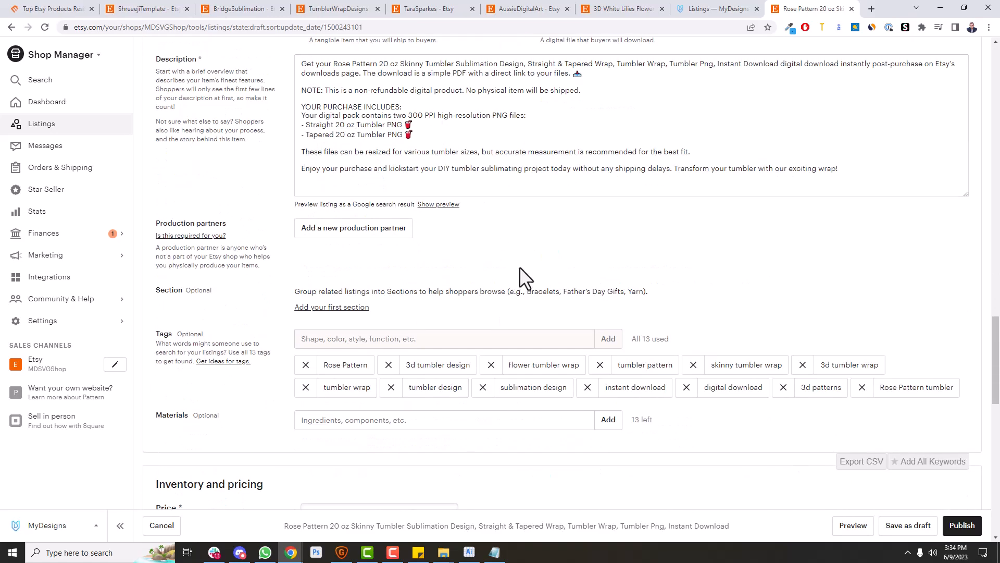
pyautogui.scroll(-10, 520, 267)
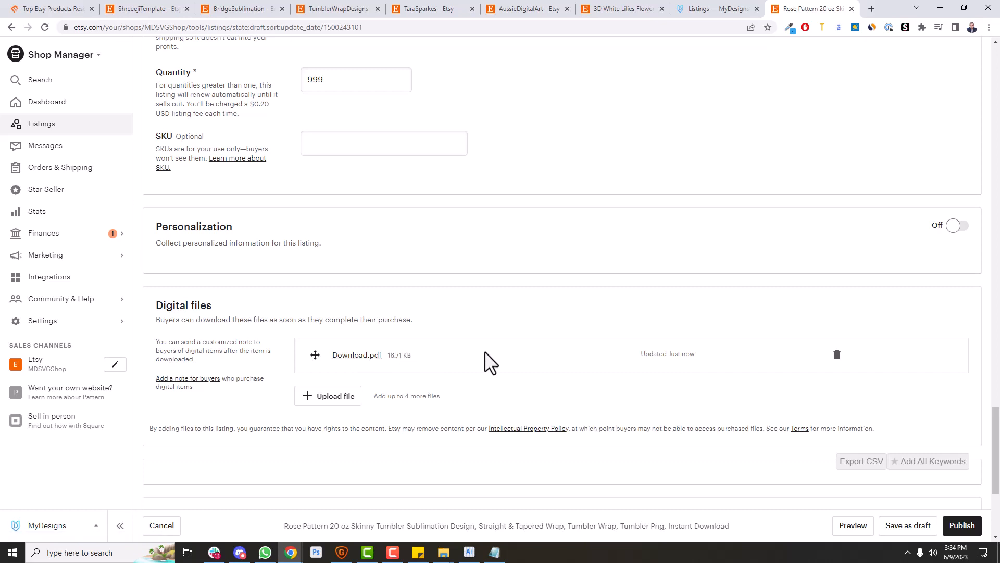
pyautogui.scroll(20, 779, 428)
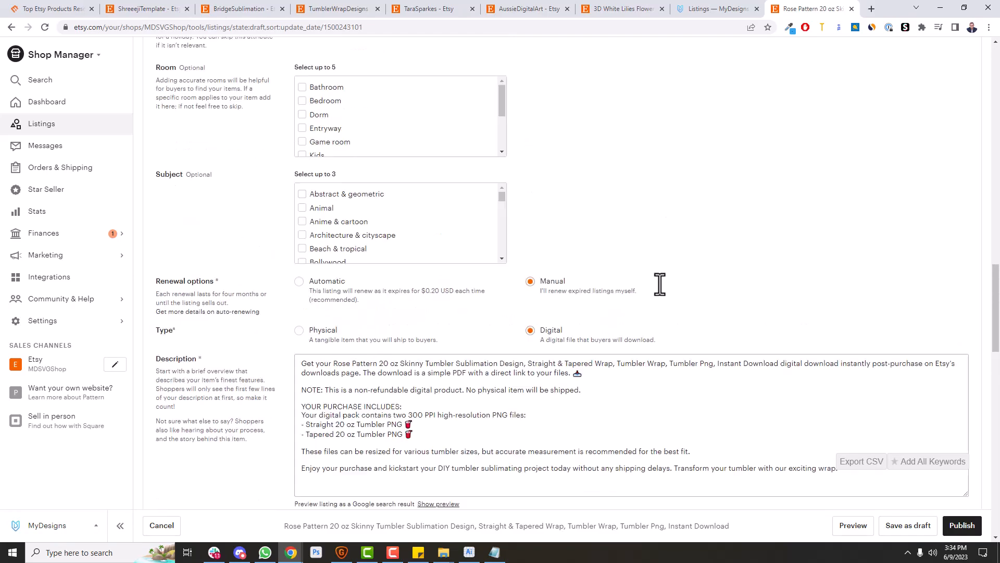
pyautogui.scroll(5, 661, 294)
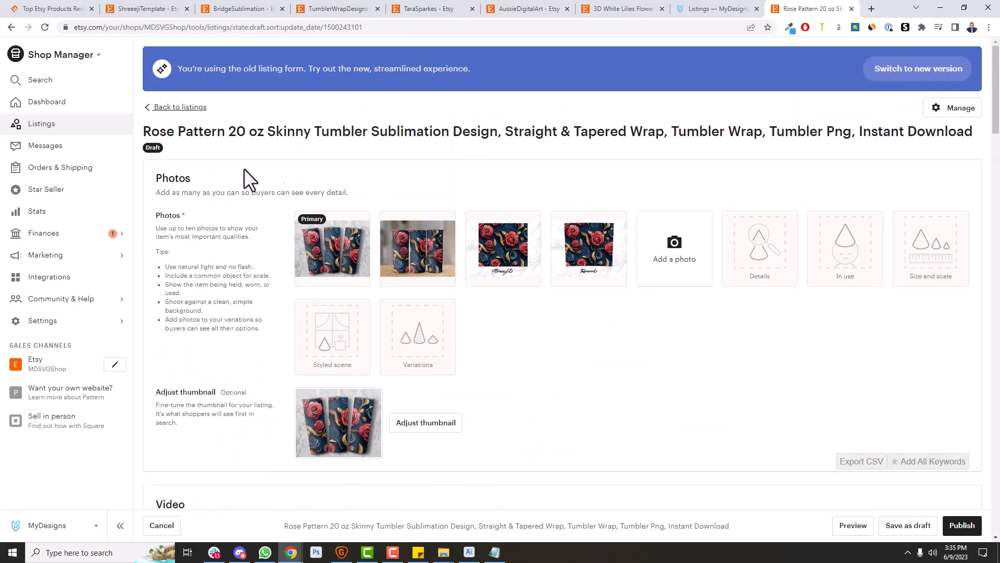
pyautogui.click(166, 109)
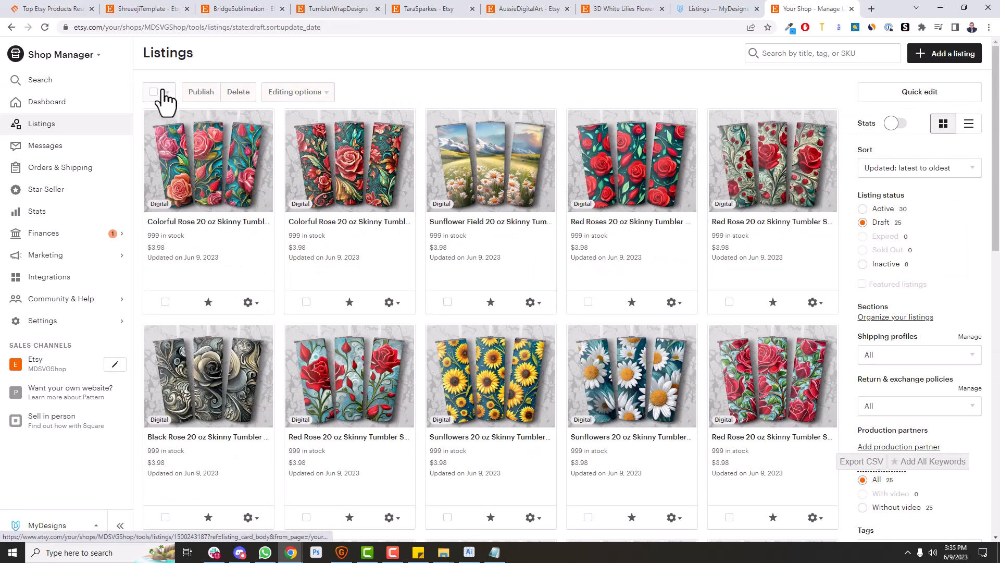
# Step: Select all 25 draft listings and publish them, accepting the listing fee
pyautogui.click(159, 127)
pyautogui.click(213, 92)
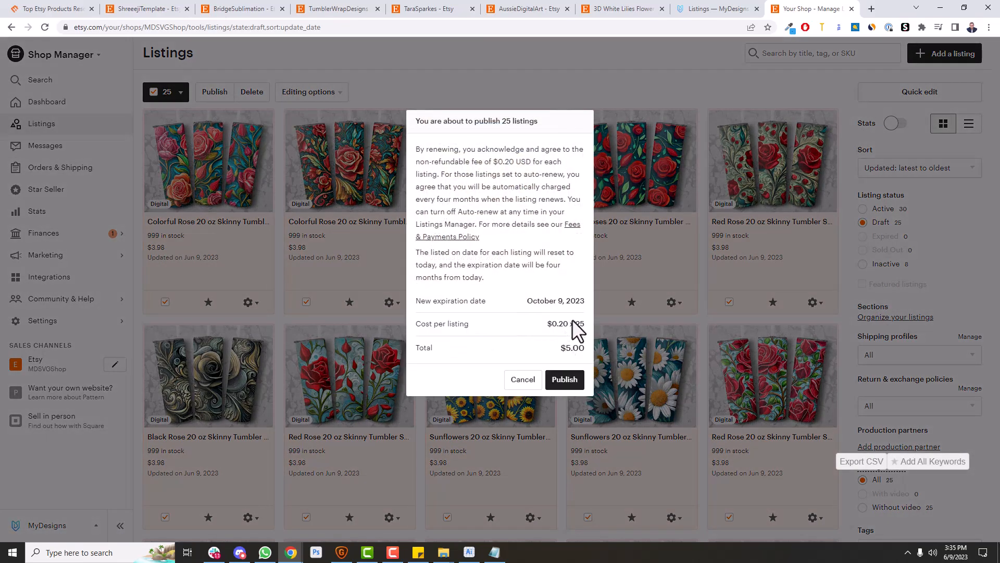
pyautogui.click(568, 379)
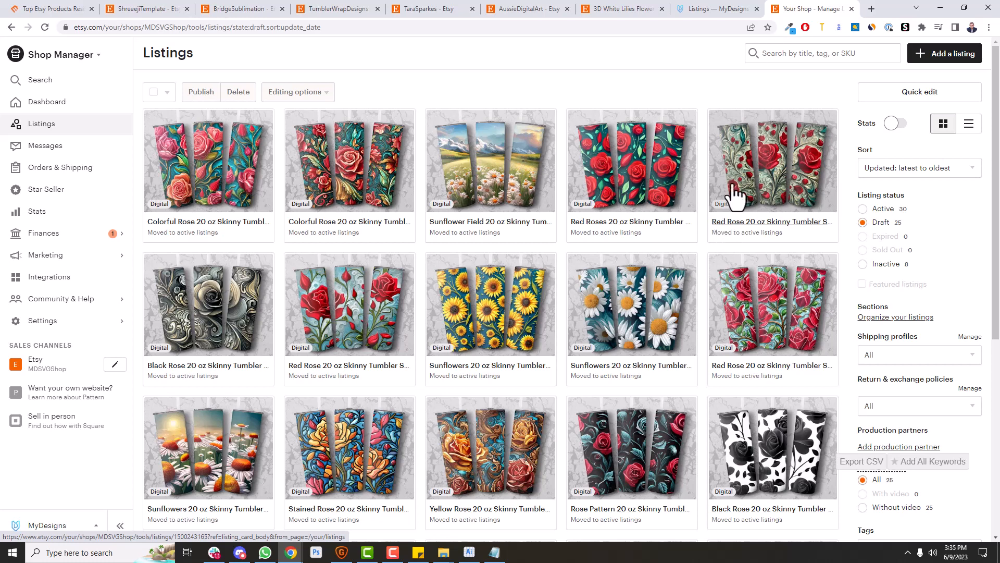
# Step: Open the public MDSVGShop storefront on Etsy and look through the newly published tumbler listings
pyautogui.click(729, 9)
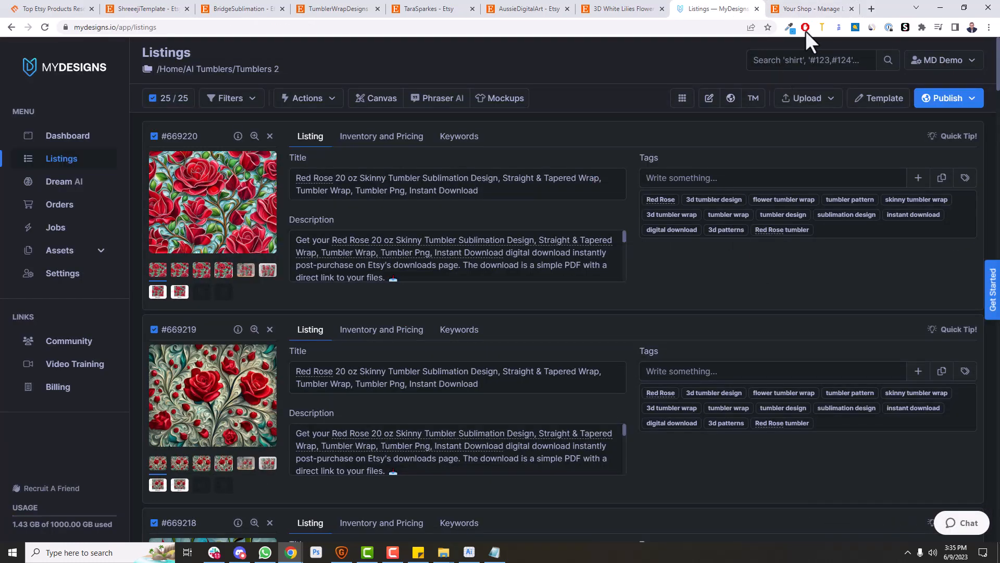
pyautogui.click(809, 9)
pyautogui.click(46, 371)
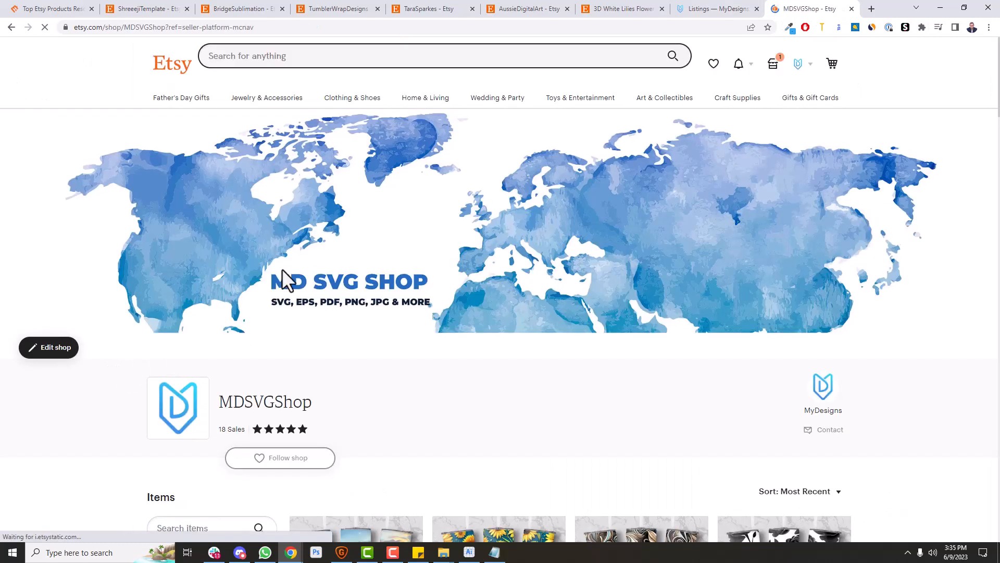
pyautogui.scroll(-7, 329, 290)
pyautogui.scroll(-5, 809, 206)
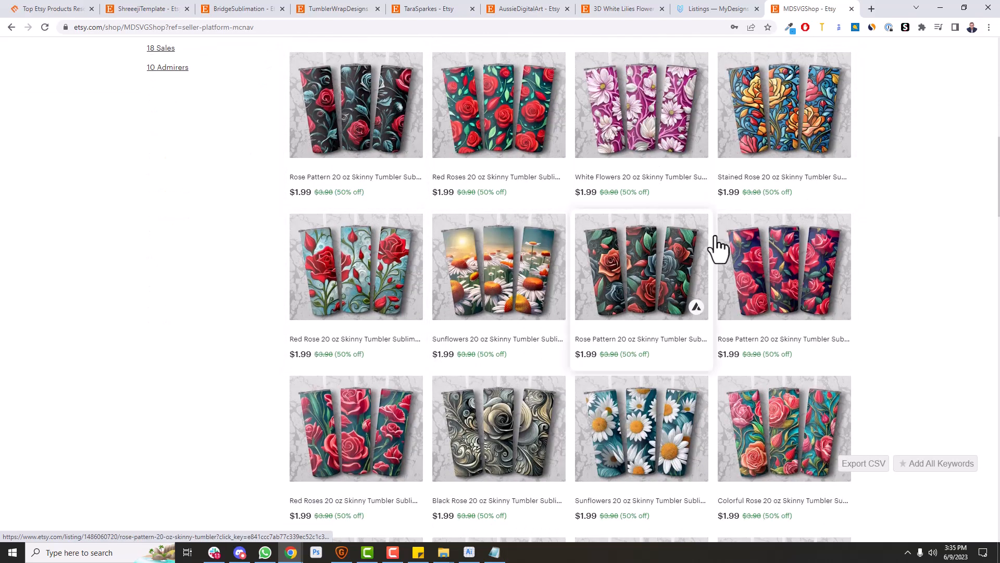
pyautogui.scroll(-1, 771, 249)
# Step: Open the Rose Pattern tumbler with red and grey roses from the storefront and look through all its listing photos
pyautogui.click(647, 212)
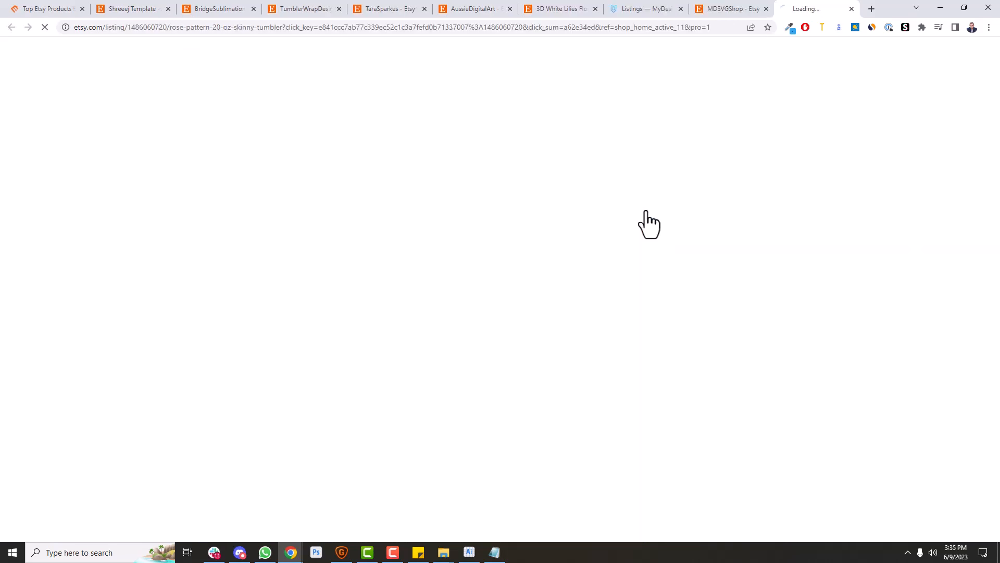
pyautogui.scroll(-2, 604, 224)
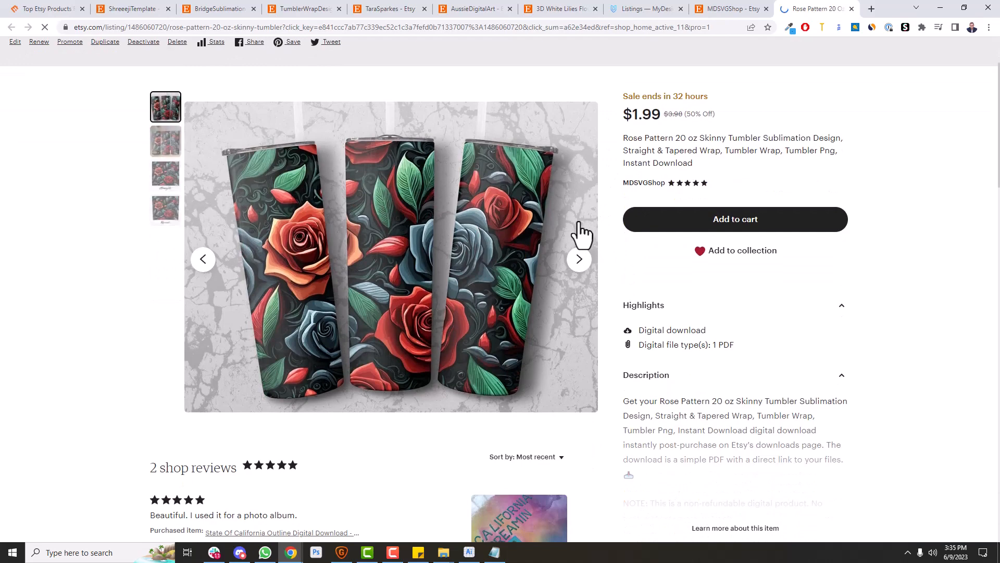
pyautogui.click(579, 259)
pyautogui.click(579, 259)
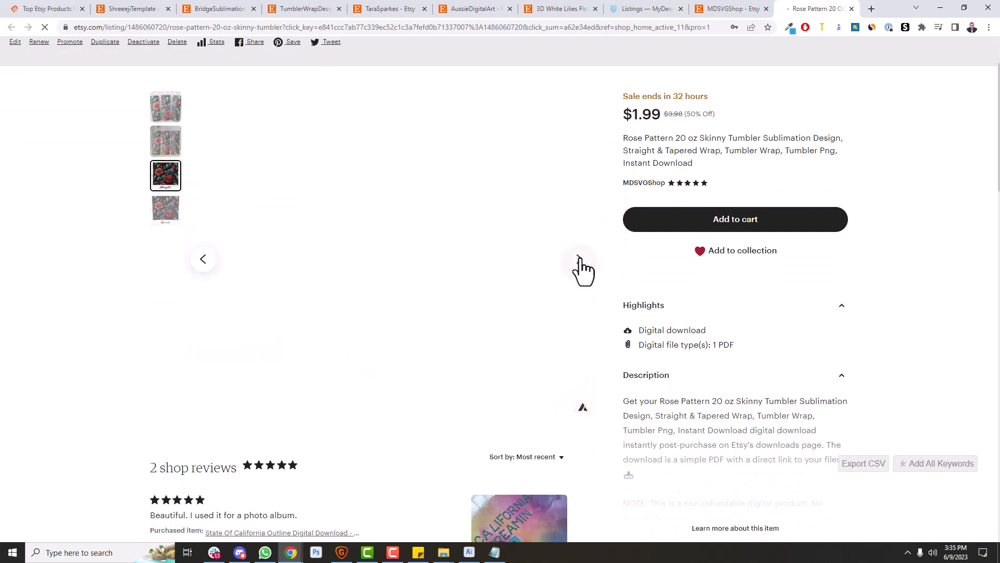
pyautogui.click(579, 259)
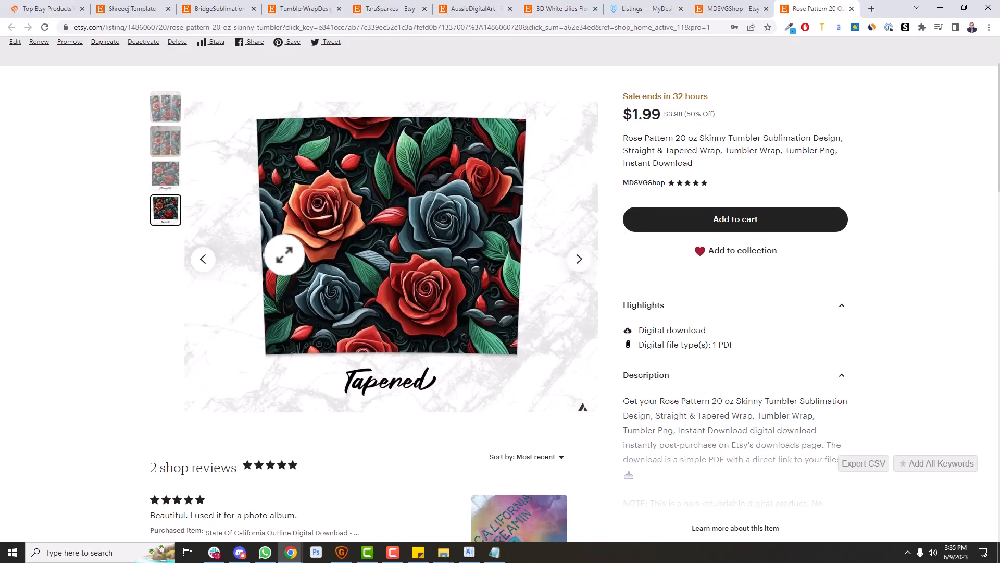
pyautogui.click(199, 262)
pyautogui.click(199, 262)
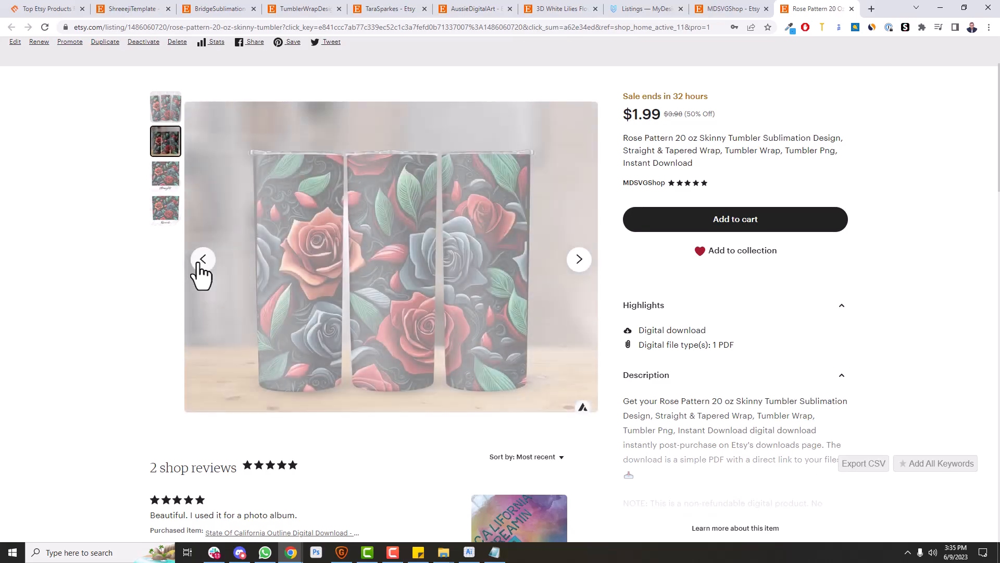
pyautogui.click(199, 262)
pyautogui.scroll(2, 459, 156)
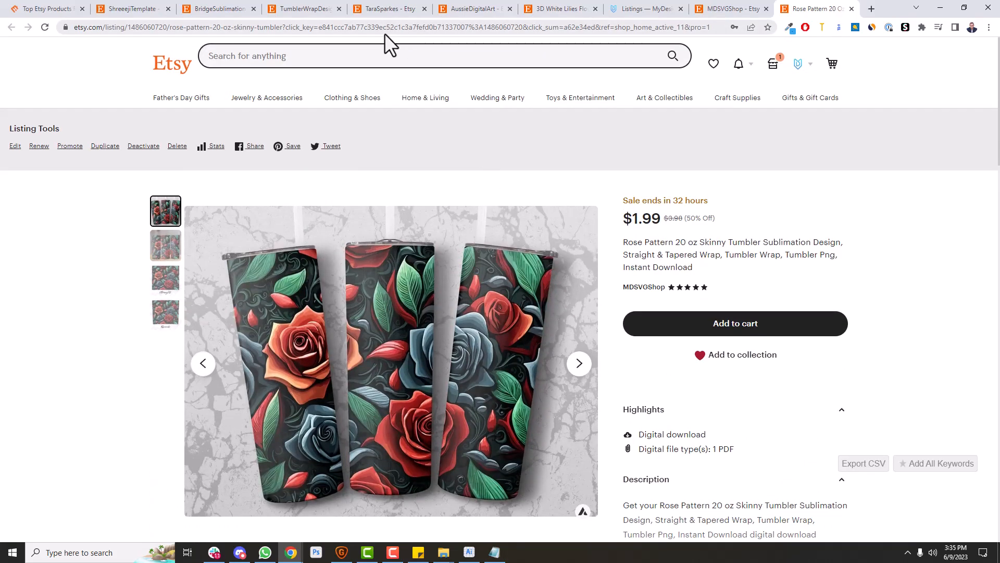
# Step: Refresh the AussieDigitalArt shop page, check its sales count, and return to the MyDesigns listings
pyautogui.click(466, 9)
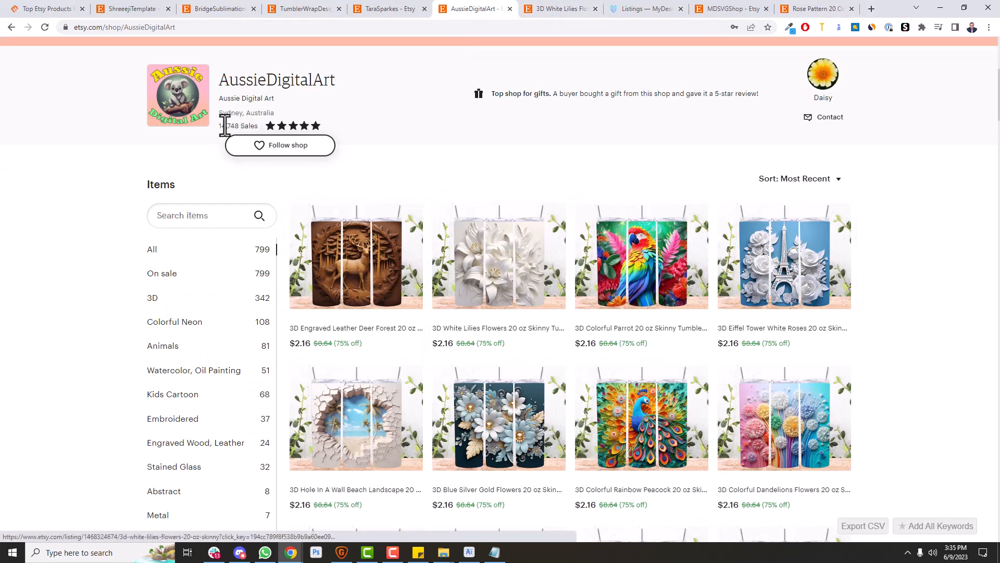
pyautogui.click(45, 27)
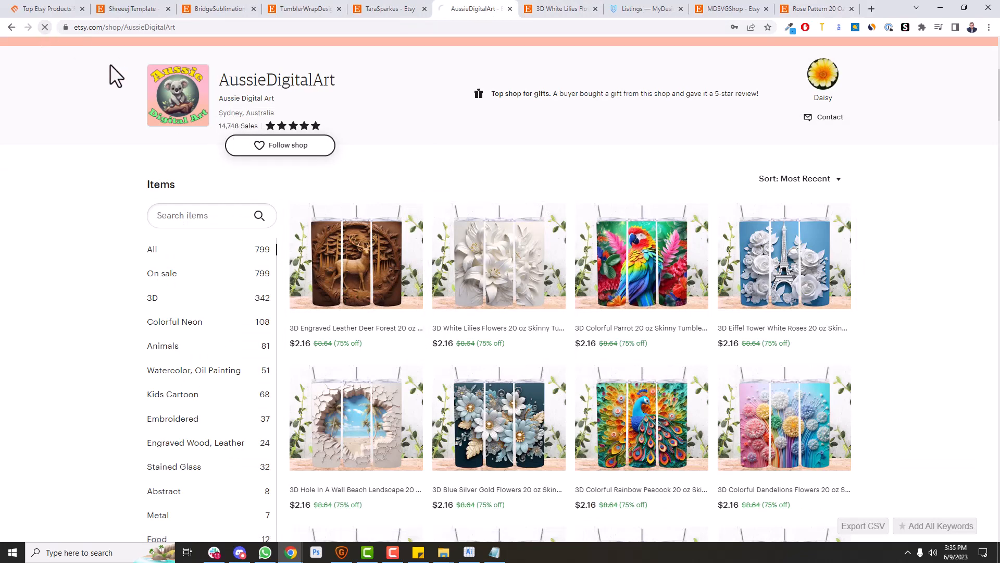
pyautogui.moveTo(250, 126); pyautogui.dragTo(222, 127)
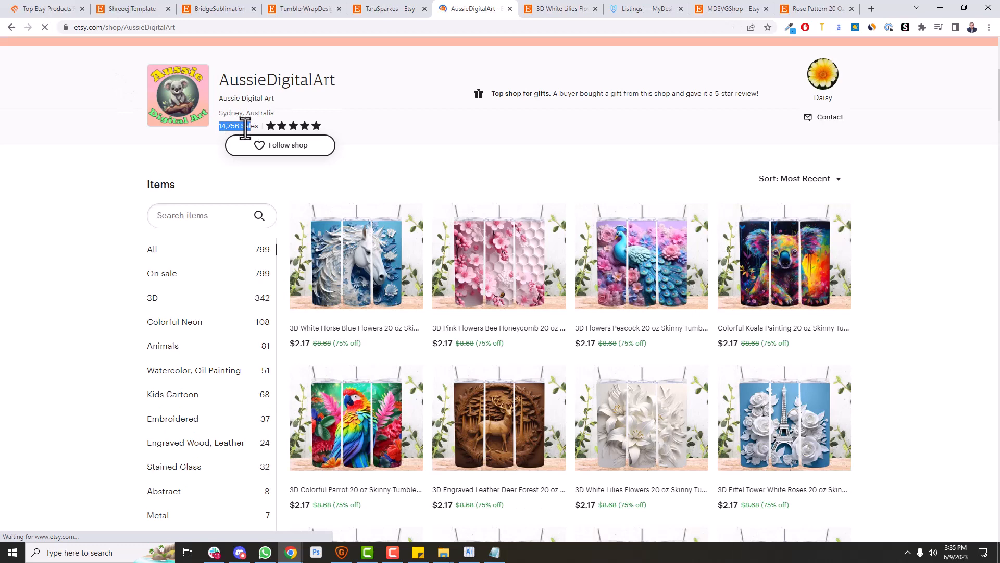
pyautogui.click(246, 129)
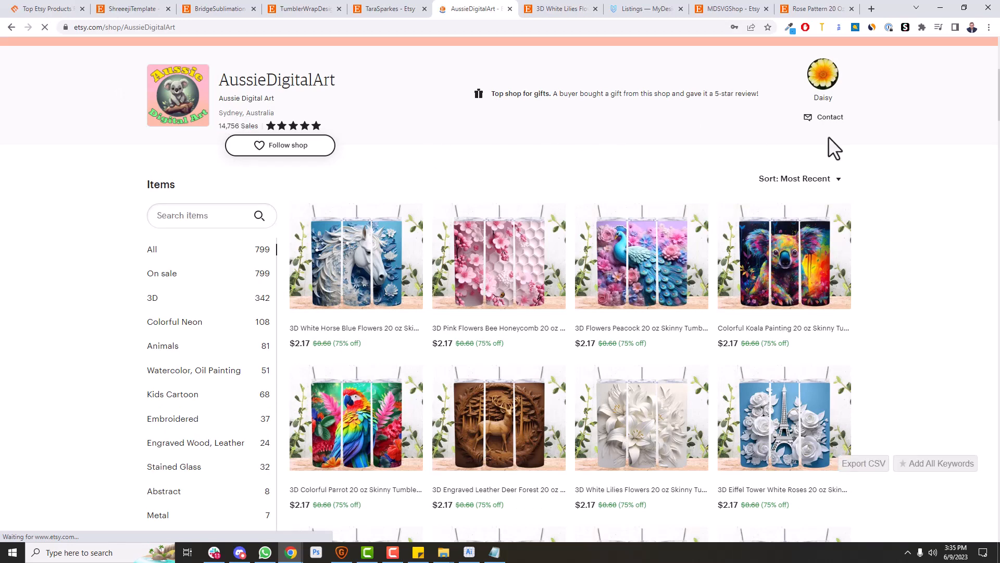
pyautogui.click(649, 9)
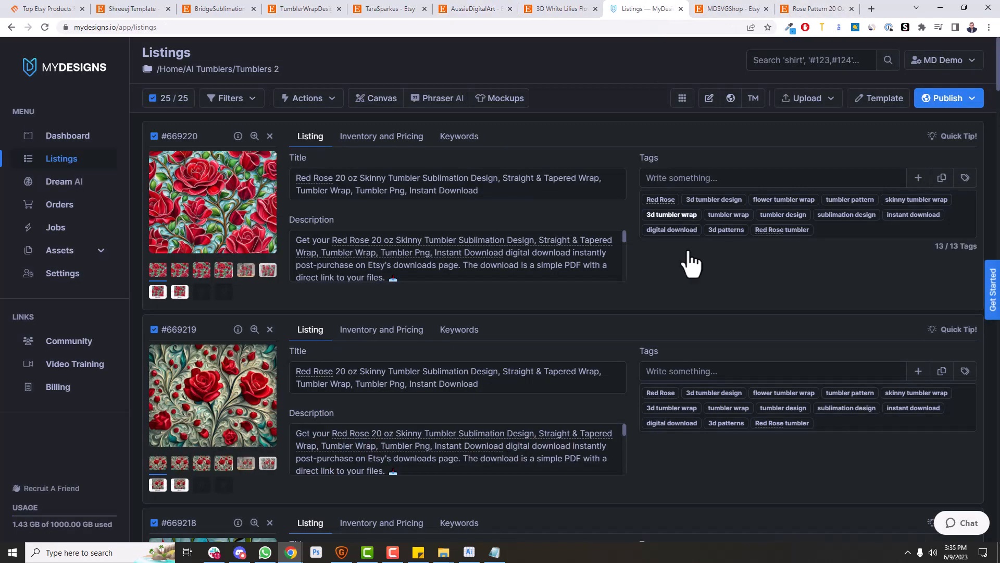